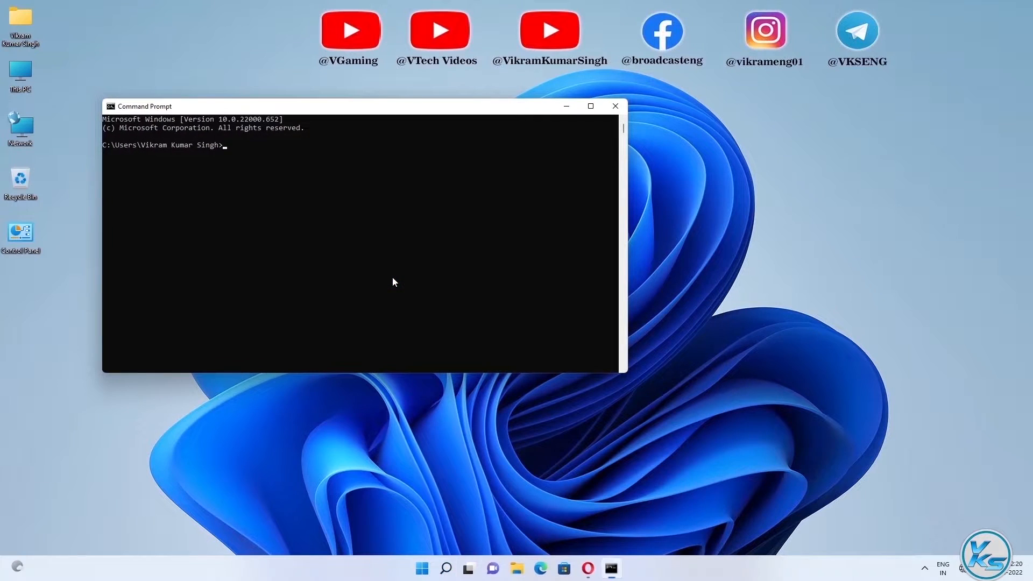
Step: Ping the loopback address 127.0.0.1 from the command line and close the Command Prompt window
left_click_drag(401, 110, 543, 104)
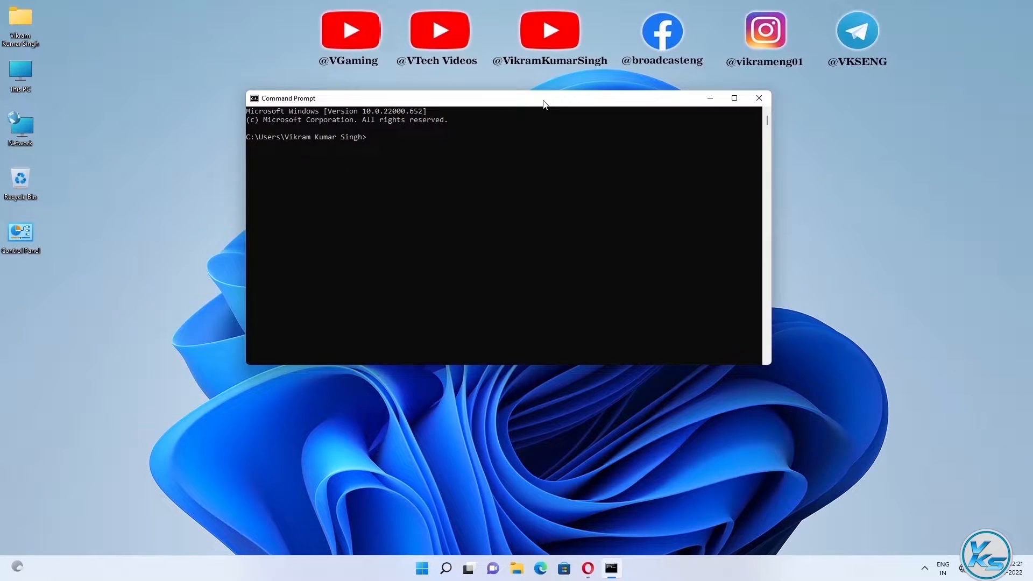
type("ping")
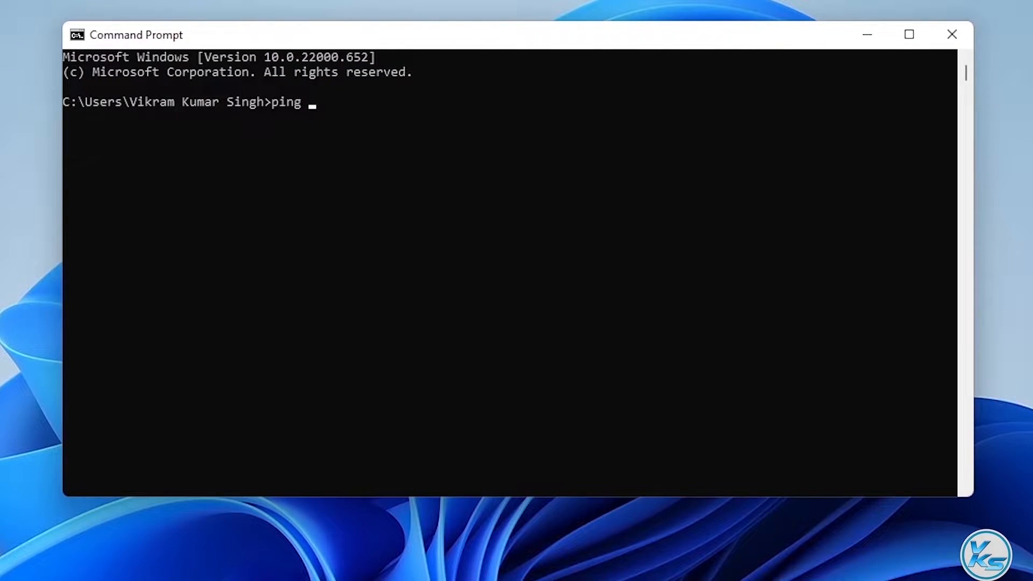
type("127.0.0.1")
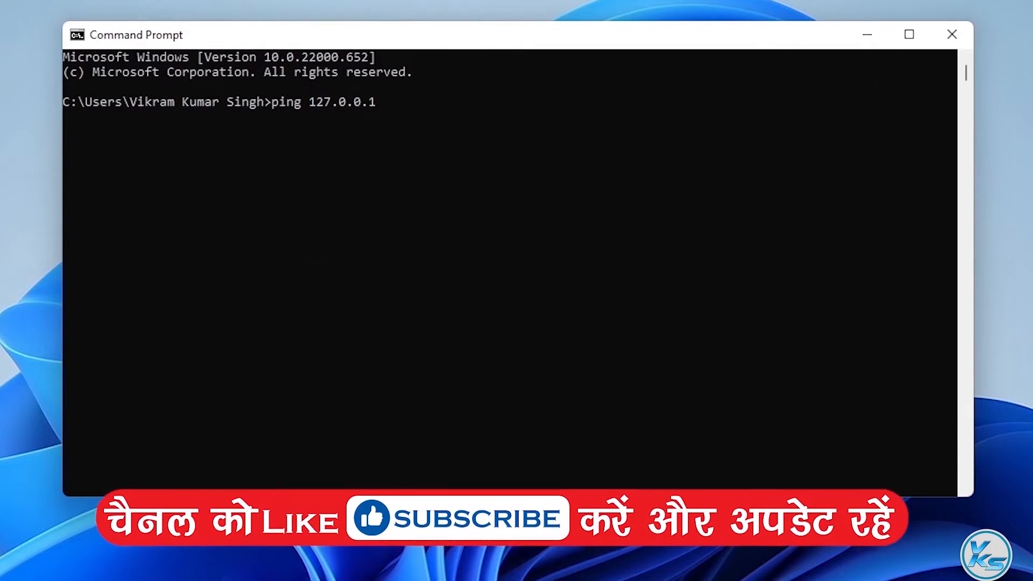
key("Return")
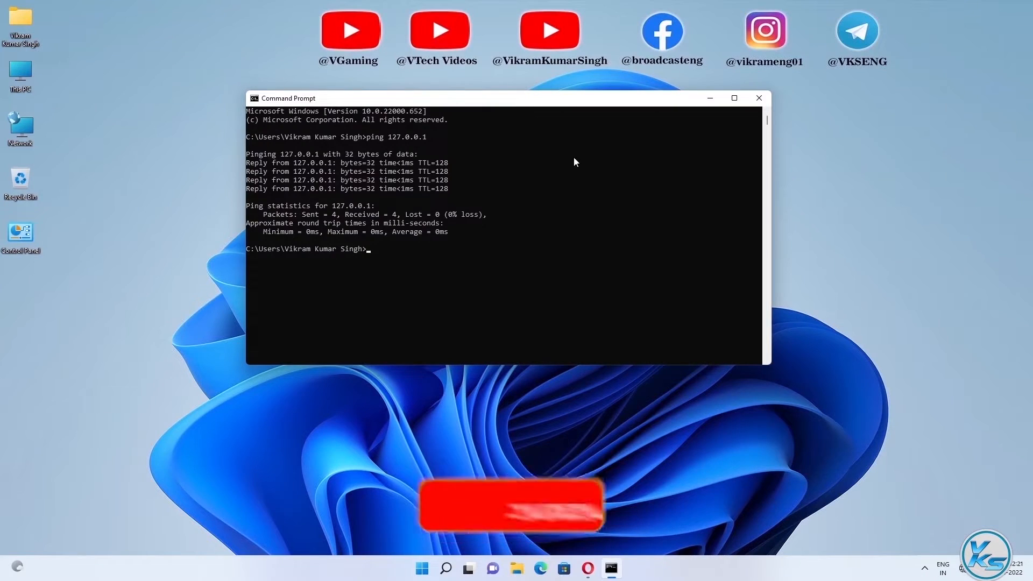
left_click(952, 35)
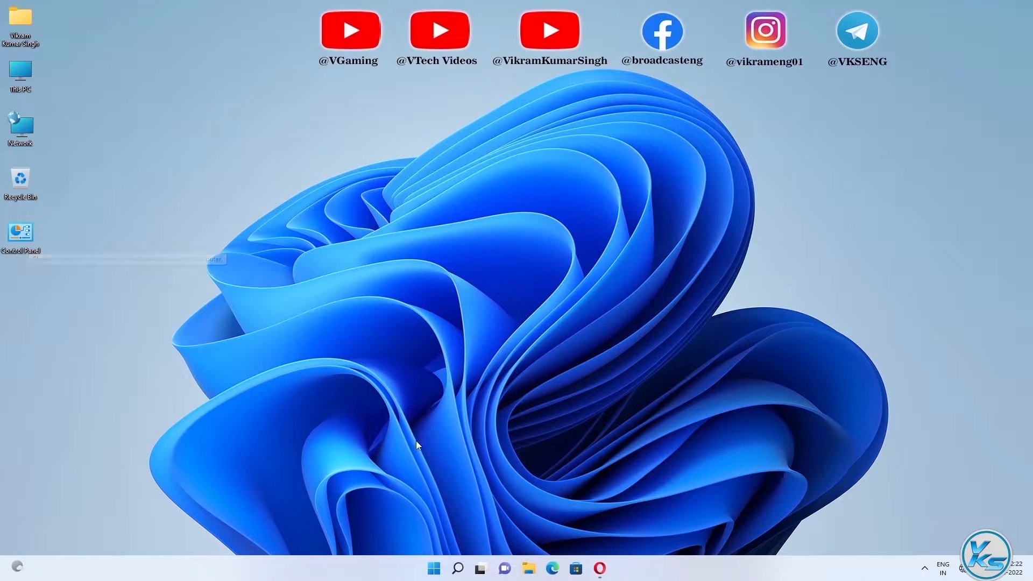
Step: Open Control Panel from the Windows search and show its items as Large icons
left_click(459, 570)
type("command Prompt")
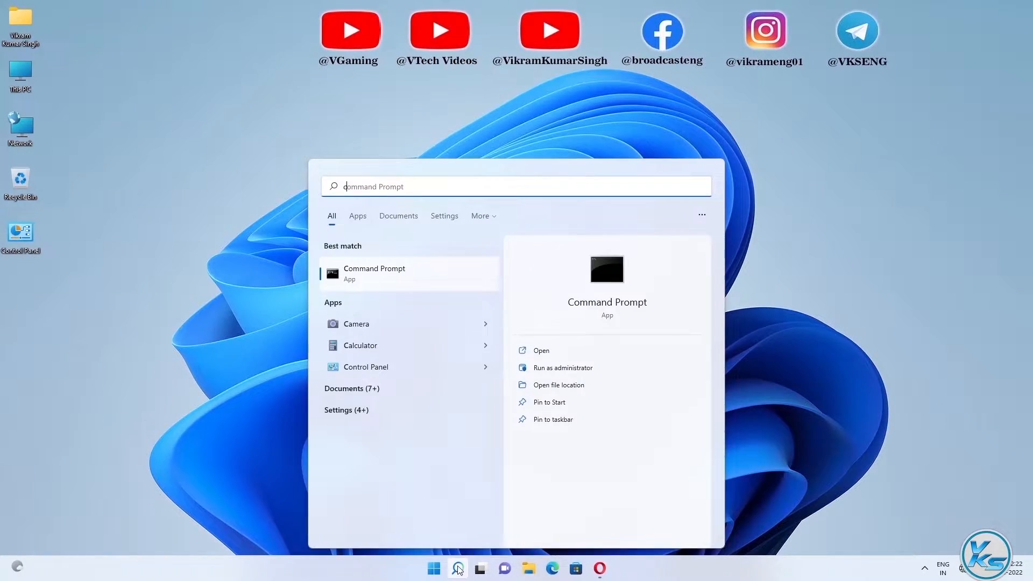
left_click(400, 326)
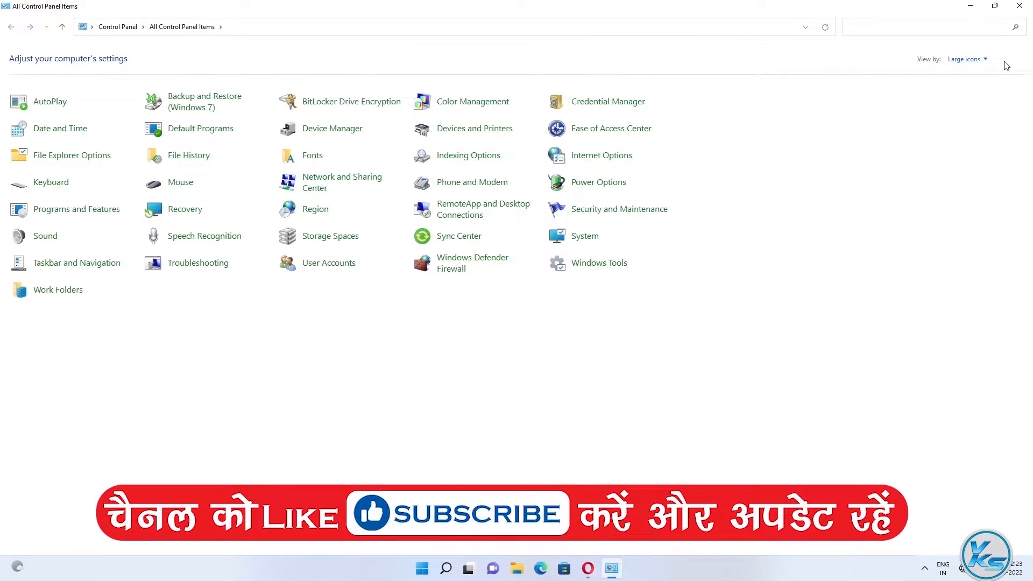
left_click(986, 60)
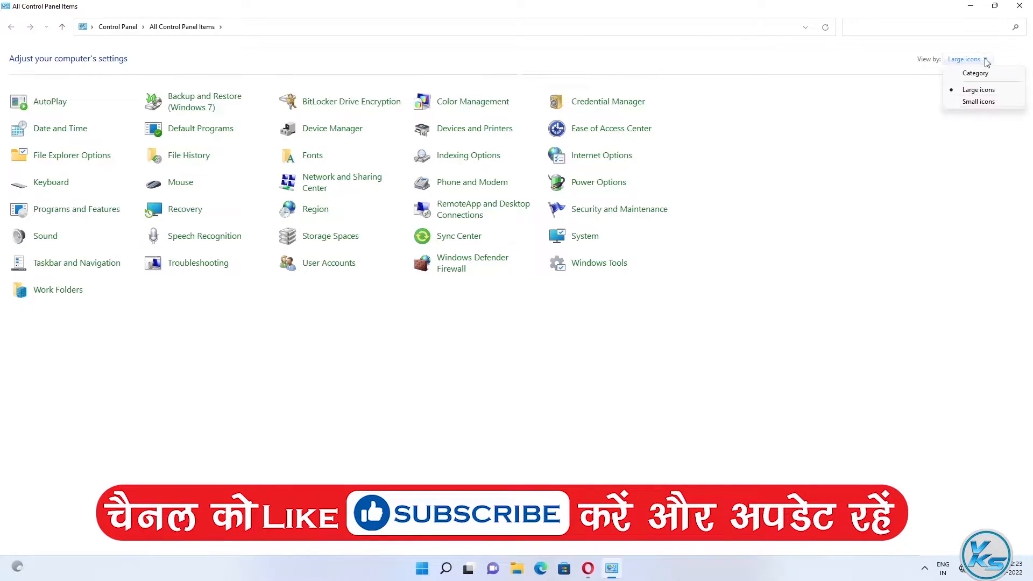
left_click(980, 90)
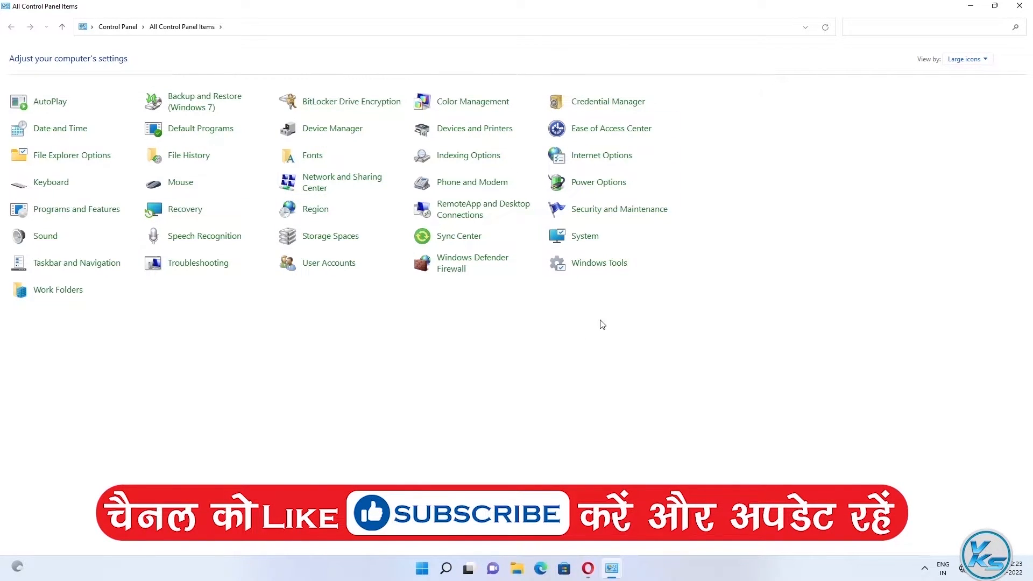
Step: Restore the advanced settings in Internet Options, apply and confirm the change, and close Control Panel
left_click(599, 158)
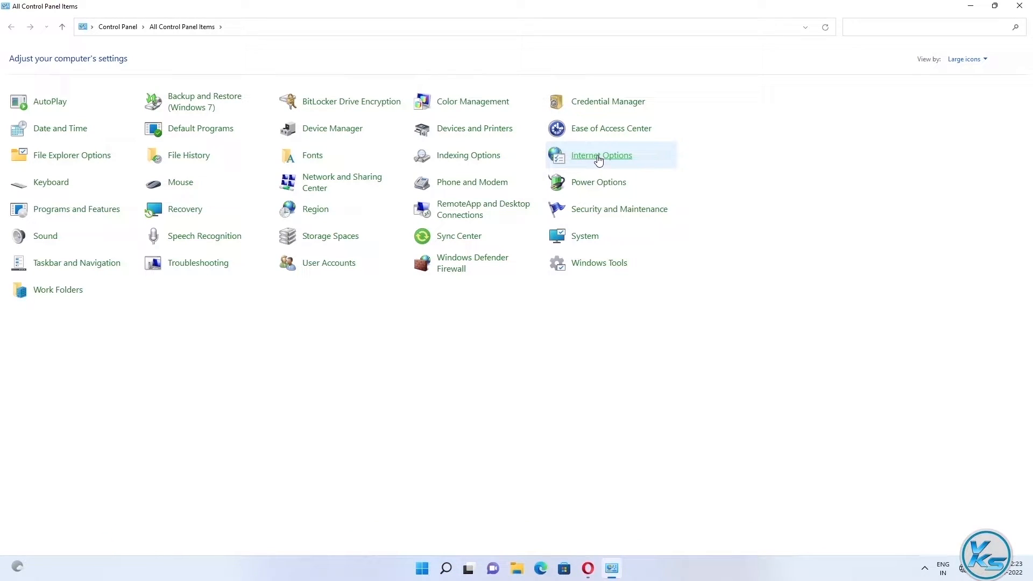
left_click_drag(251, 124, 503, 87)
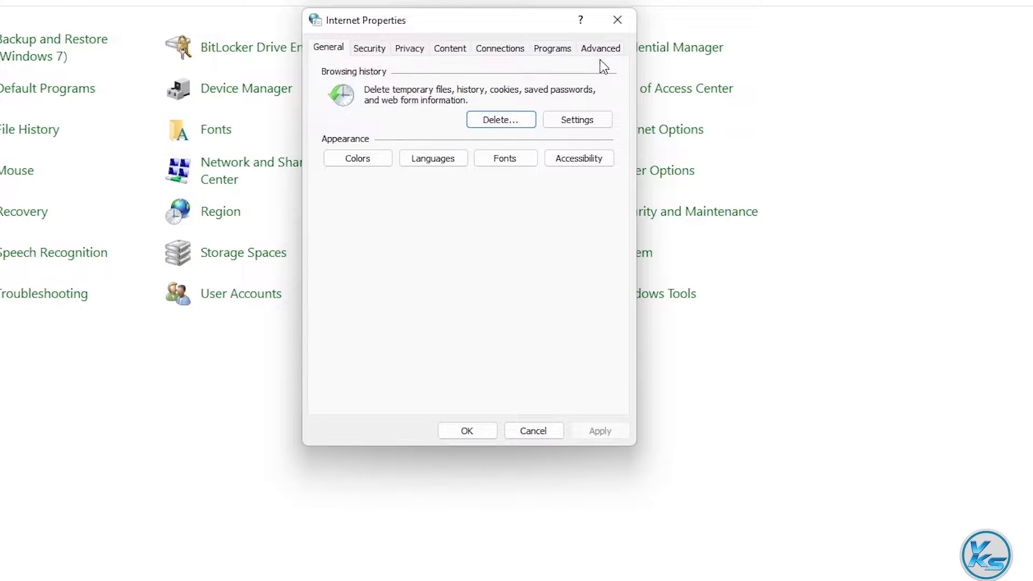
left_click(596, 50)
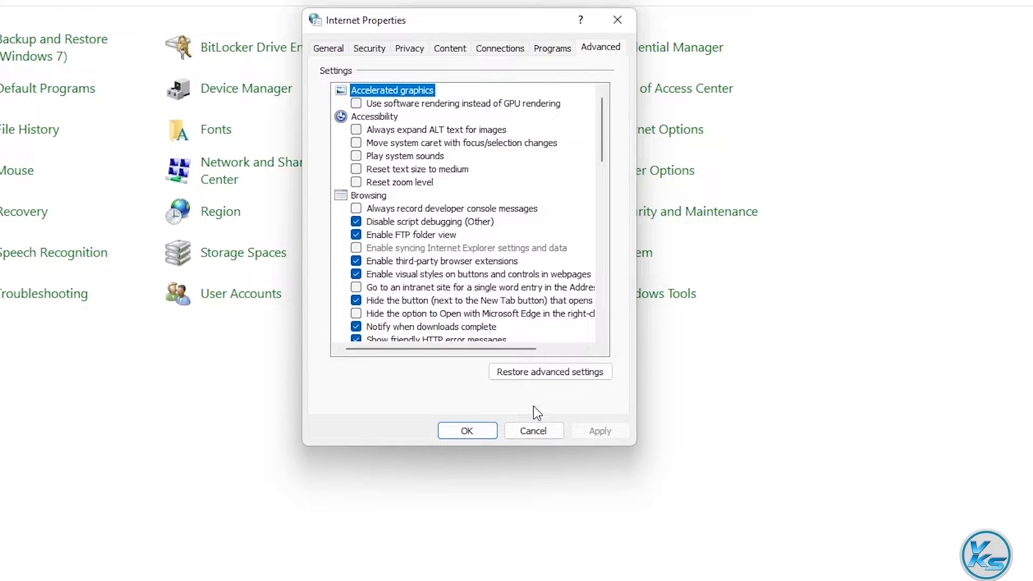
left_click(541, 377)
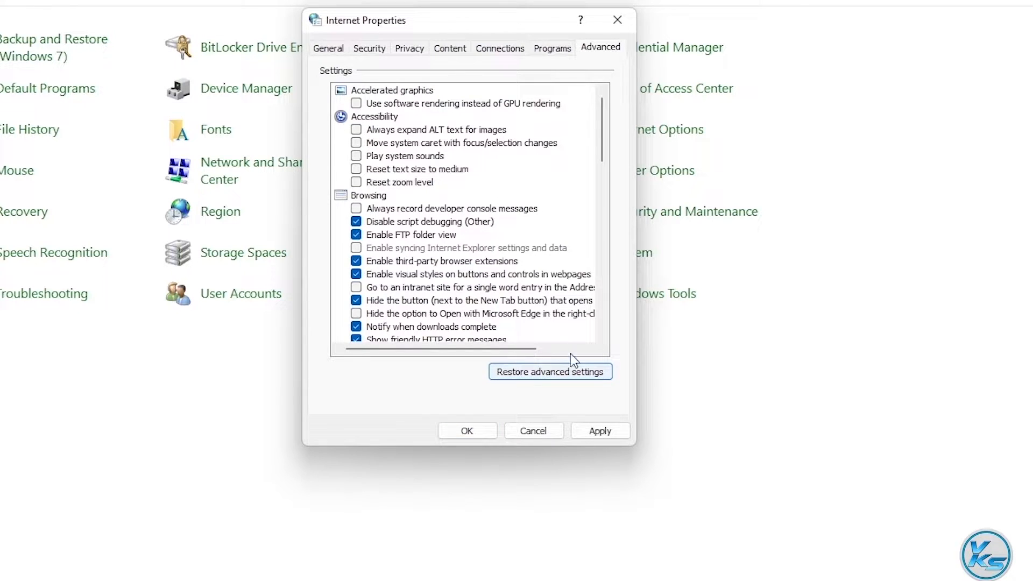
left_click(599, 433)
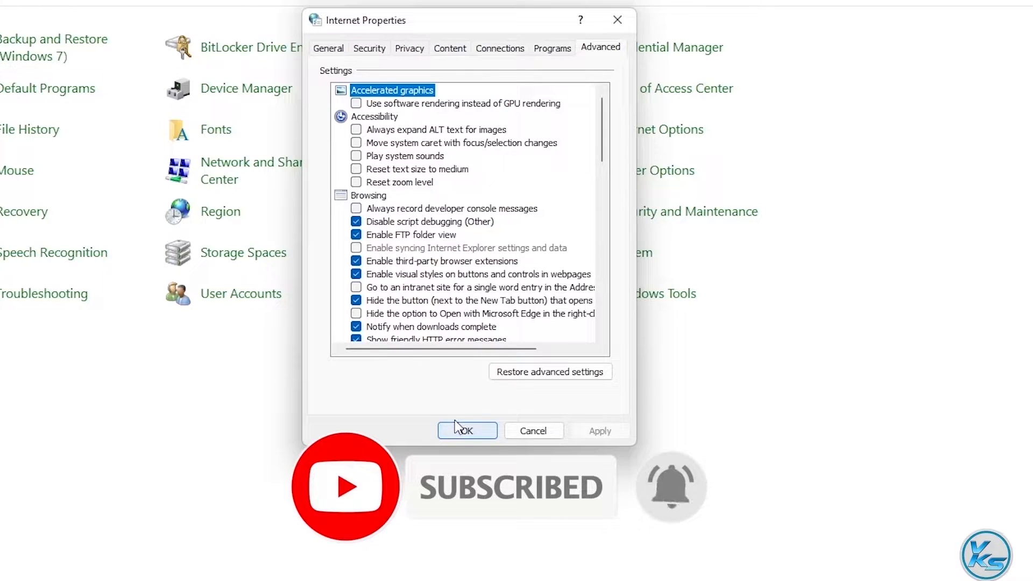
left_click(462, 433)
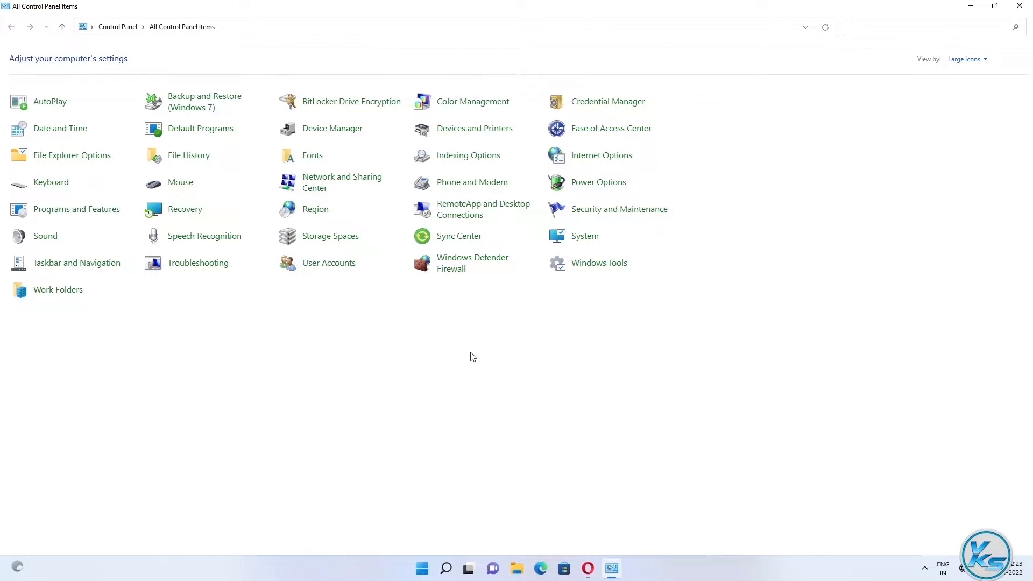
left_click(1025, 5)
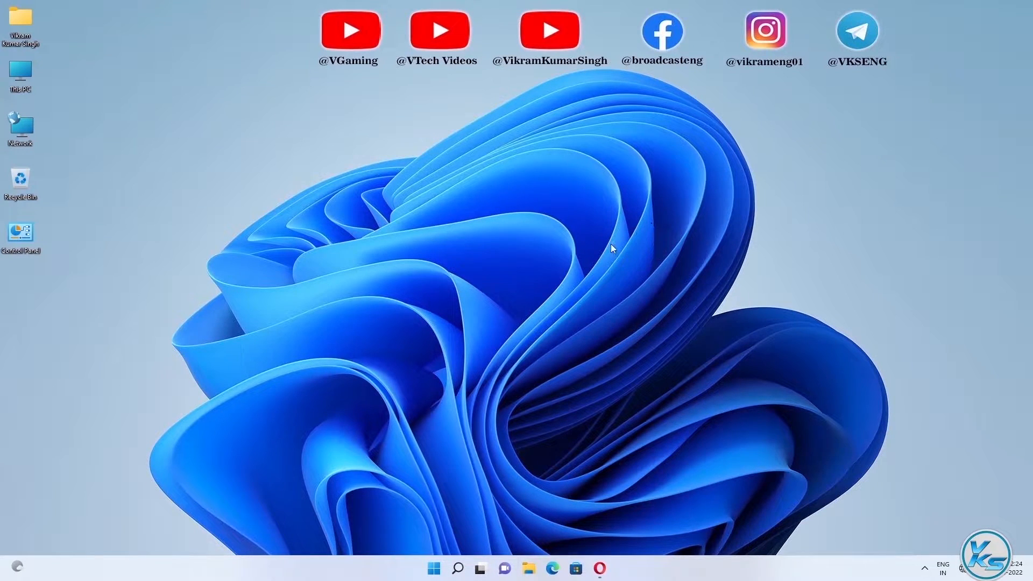
Step: Open the Services app from the Windows search and select the WLAN AutoConfig service
left_click(466, 560)
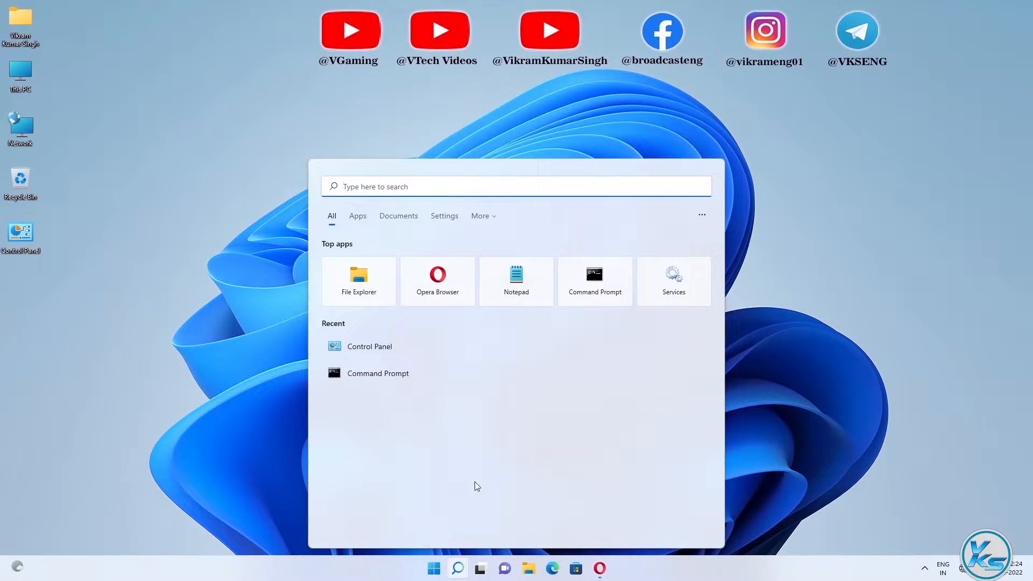
type("services")
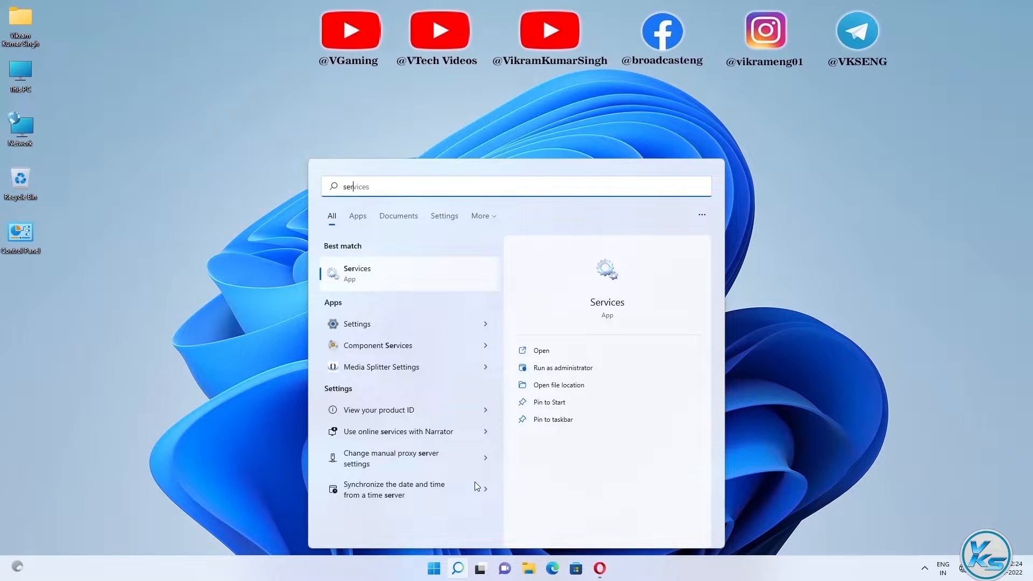
left_click(363, 282)
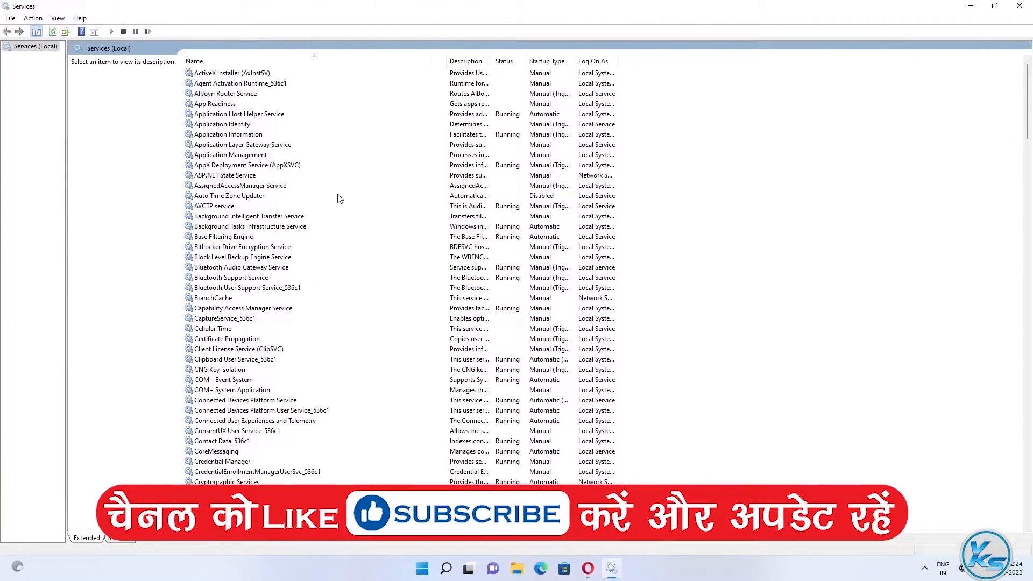
scroll(339, 198, "down", 17)
scroll(343, 218, "down", 20)
scroll(338, 223, "down", 20)
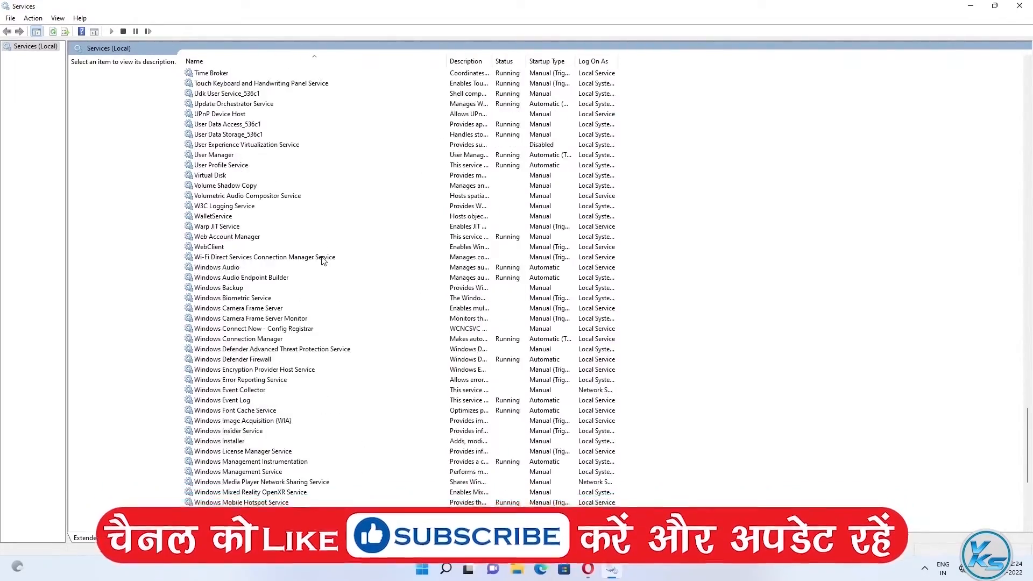
scroll(324, 261, "down", 8)
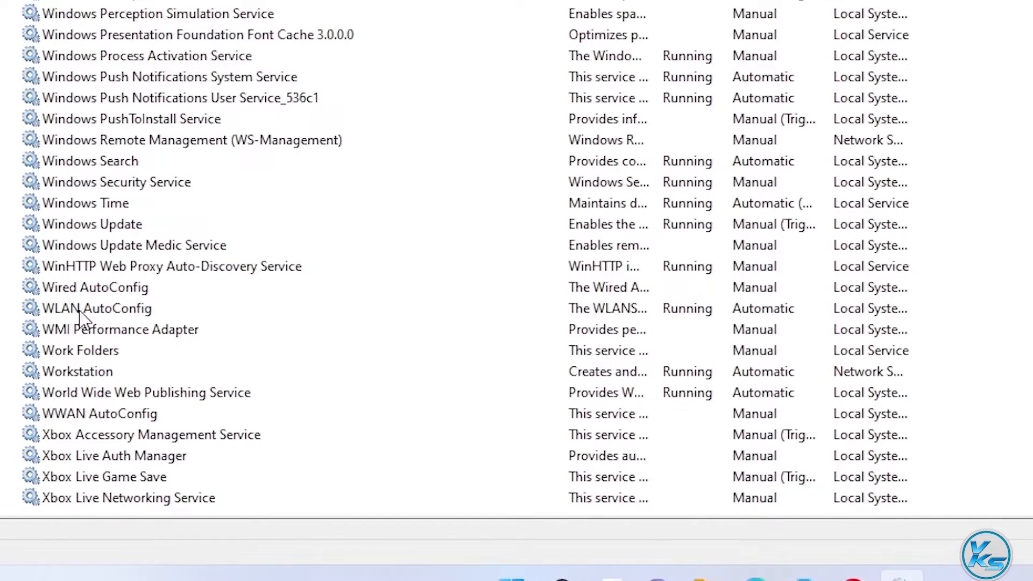
left_click(108, 315)
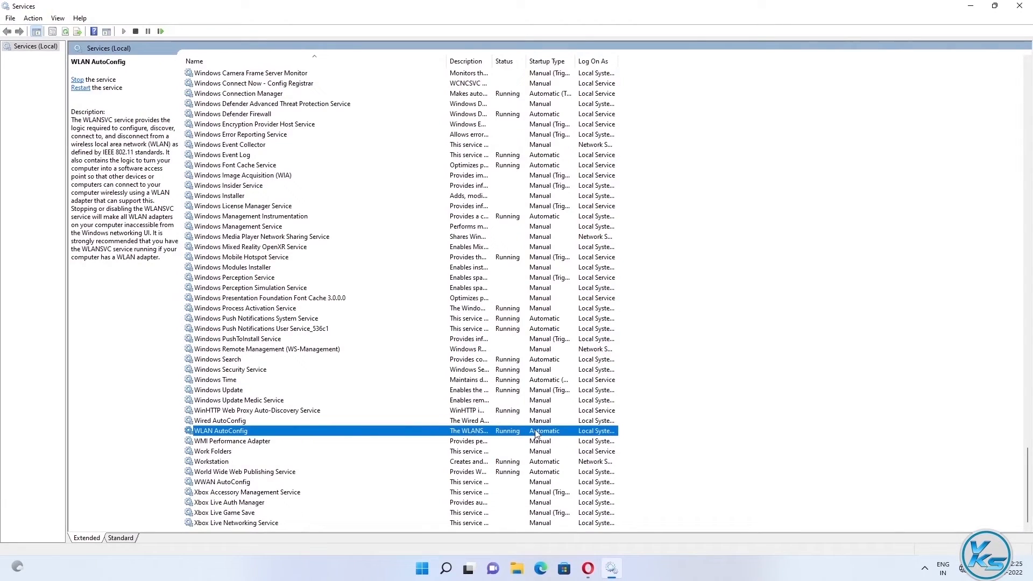
Step: Set the WLAN AutoConfig service's startup type to Automatic in its properties, confirm, and close Services
double_click(310, 431)
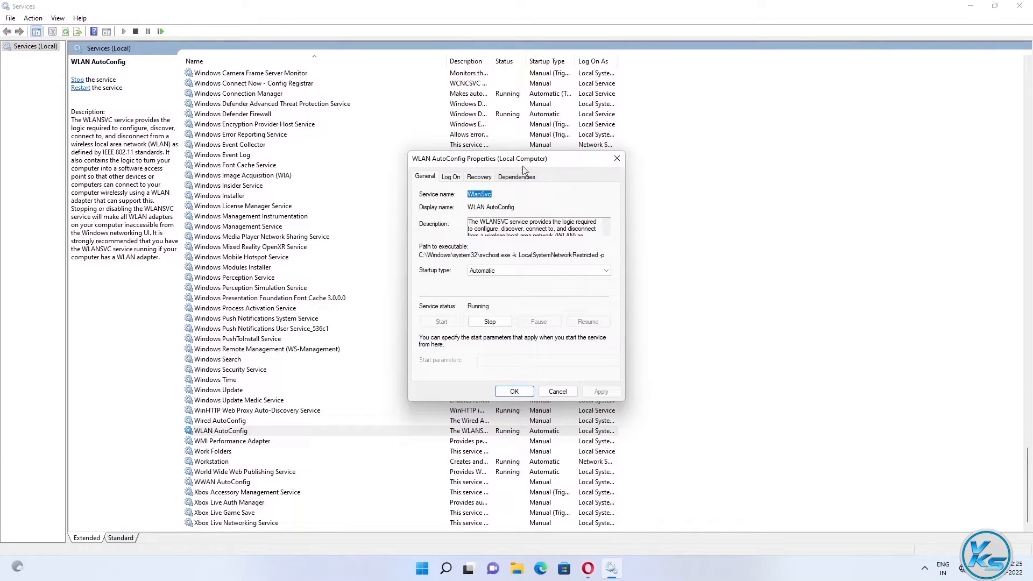
left_click_drag(527, 163, 524, 147)
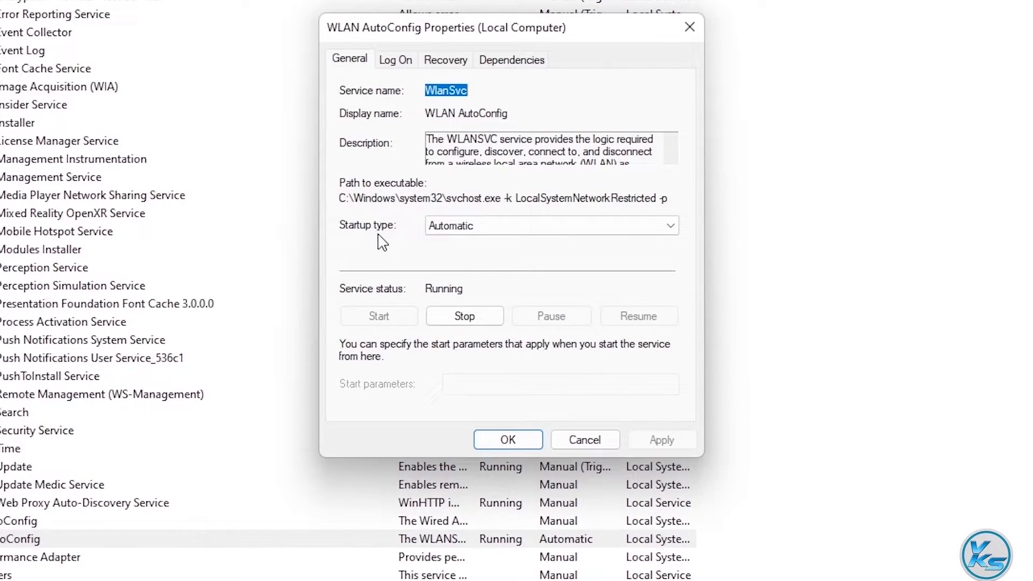
left_click(484, 230)
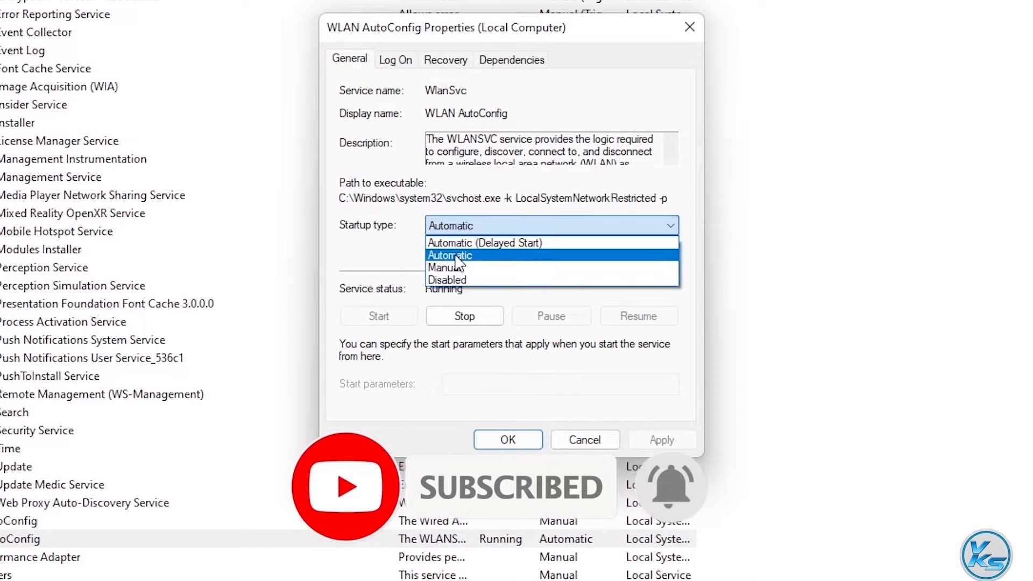
left_click(457, 257)
left_click(643, 433)
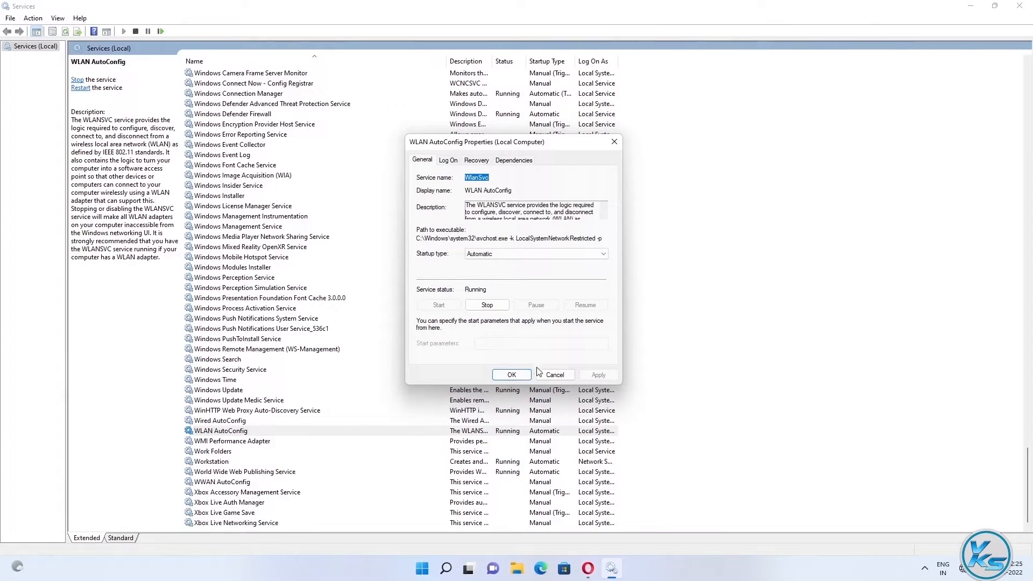
left_click(512, 376)
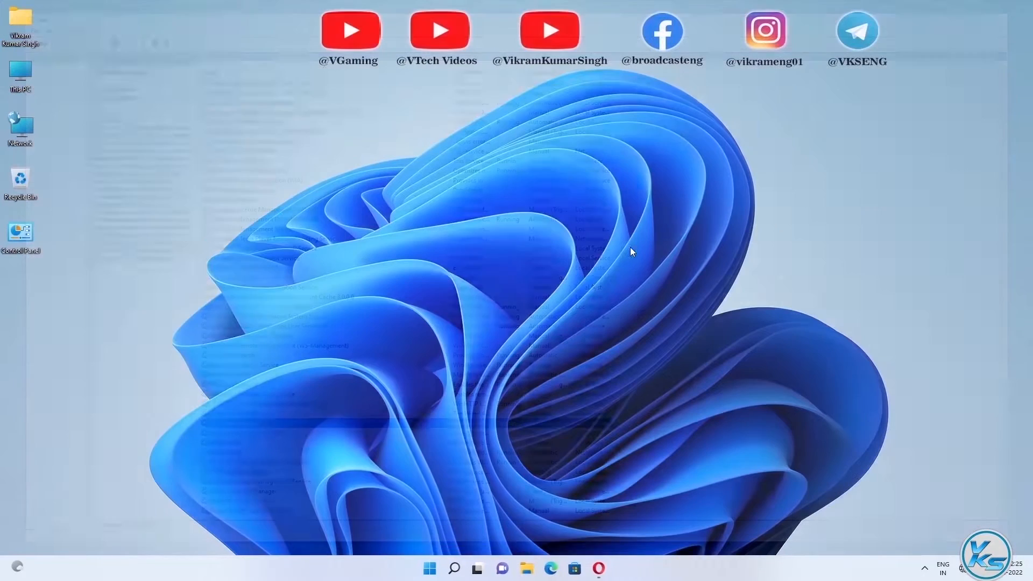
left_click(1020, 5)
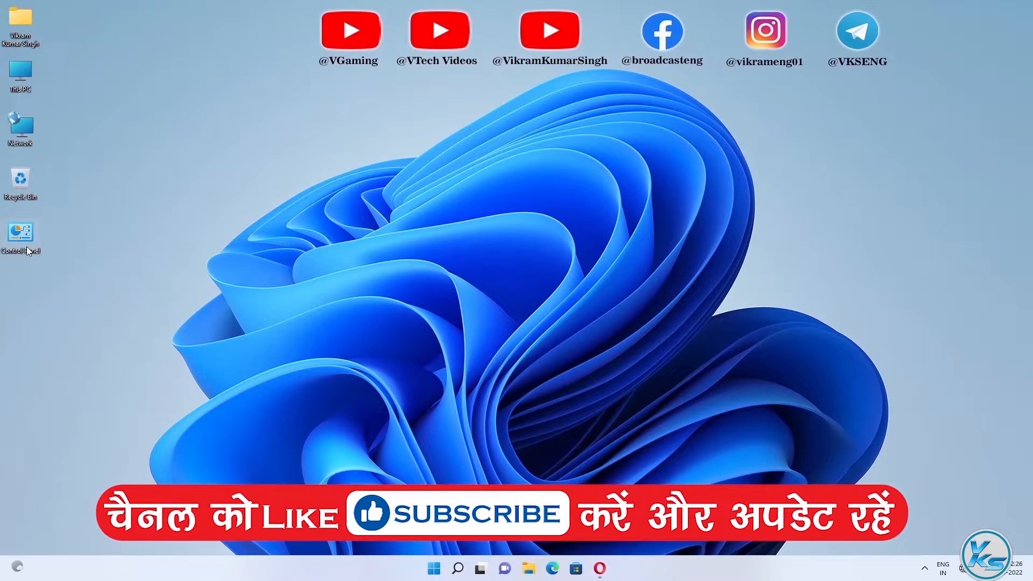
Step: Open Control Panel from the desktop and switch its view to Category
double_click(21, 233)
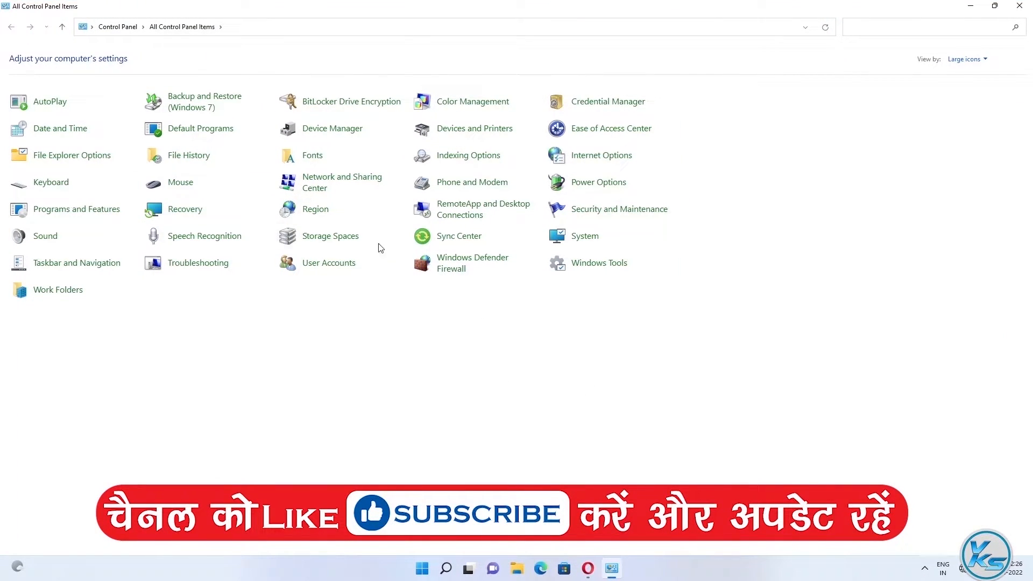
left_click(974, 62)
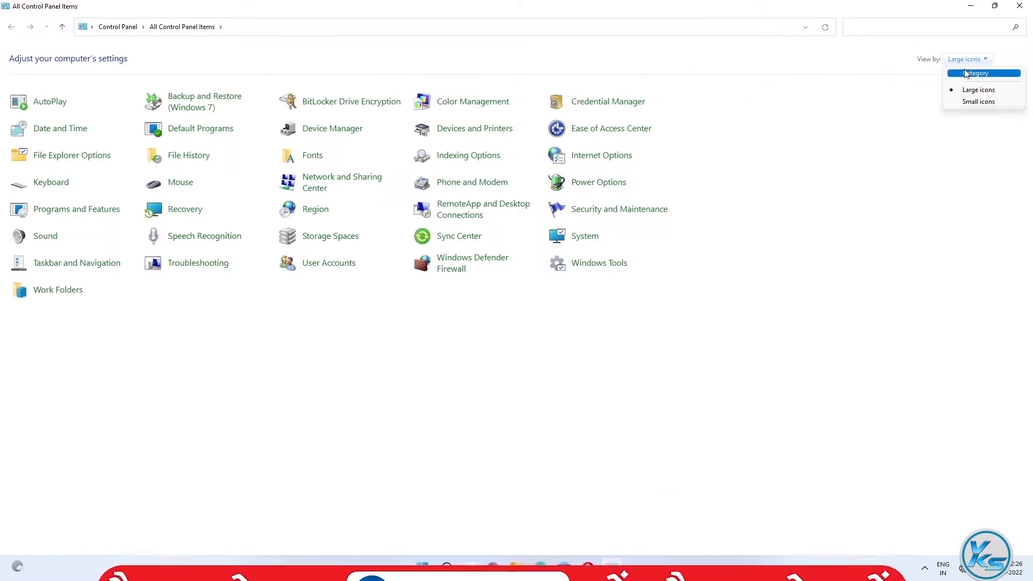
left_click(968, 74)
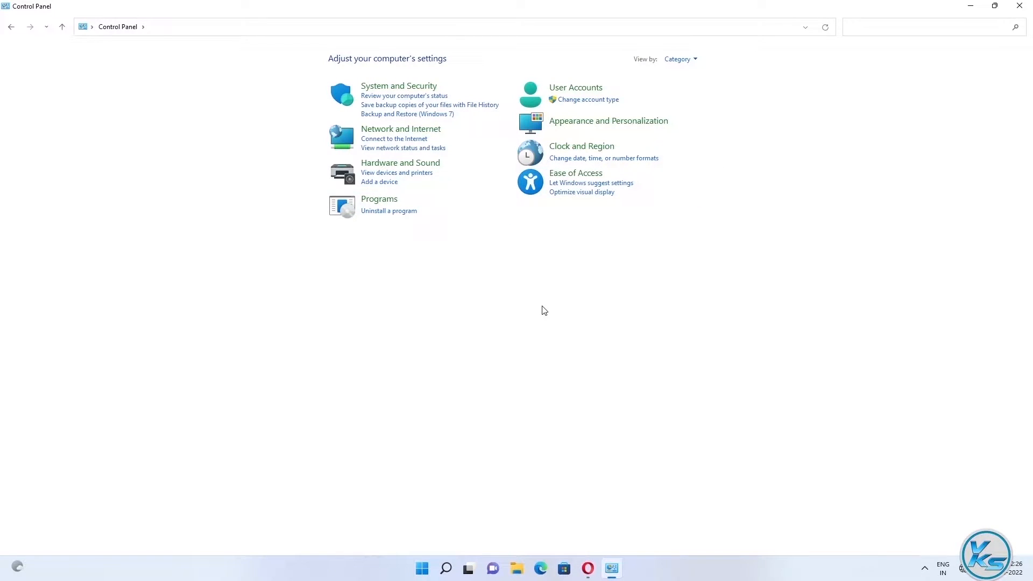
Step: Examine the network adapters through Network and Sharing Center's adapter settings and close the Network Connections window
left_click(380, 132)
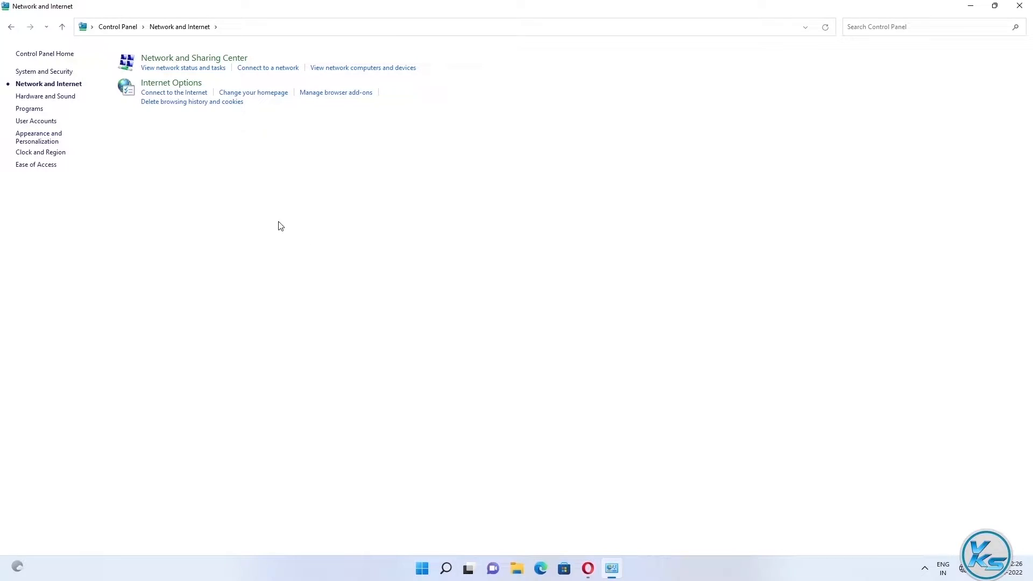
left_click(169, 65)
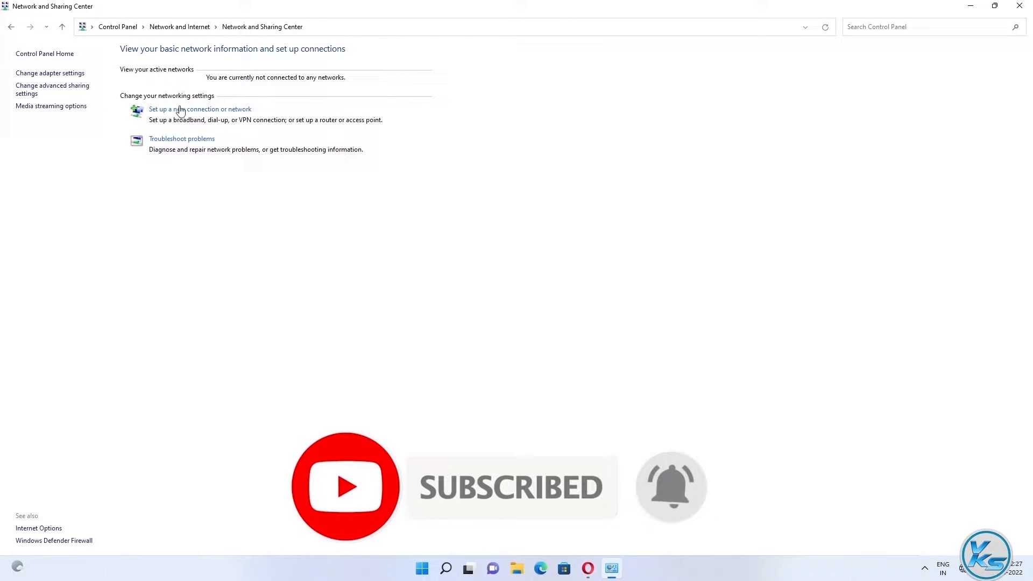
left_click(40, 75)
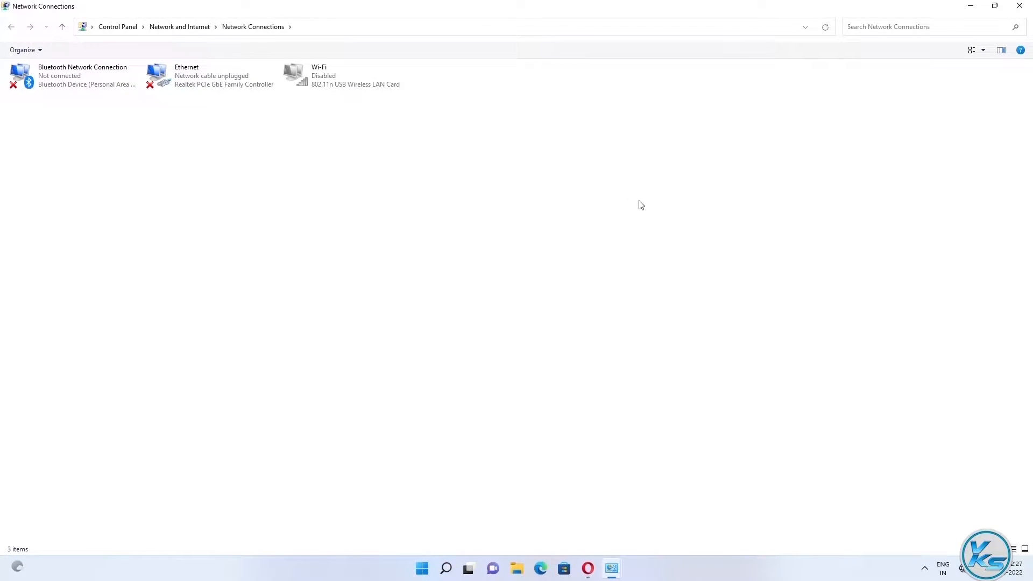
left_click(1021, 10)
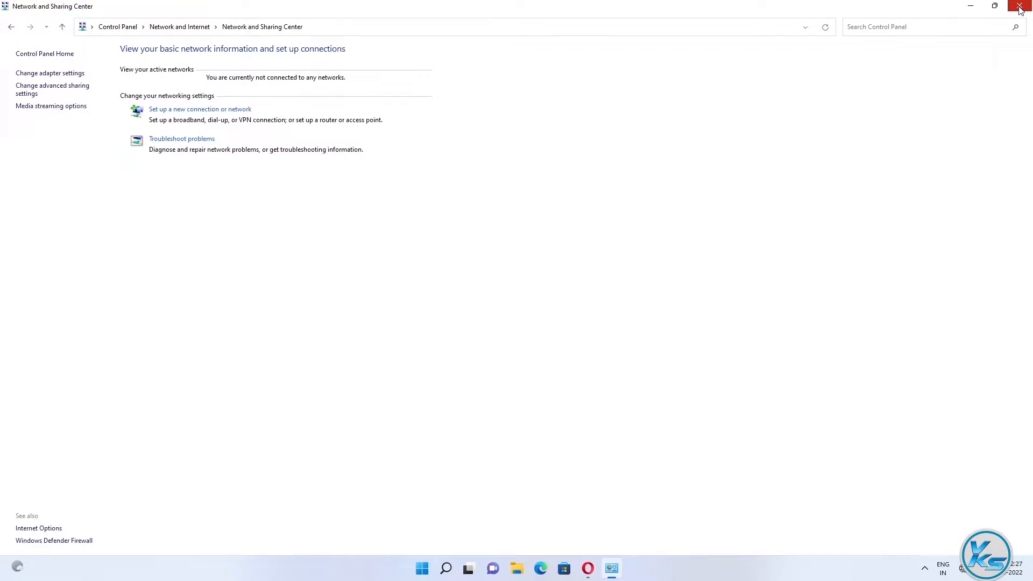
Step: Close Network and Sharing Center and open the additional network adapter options from the advanced network settings in Windows Settings
left_click(1020, 10)
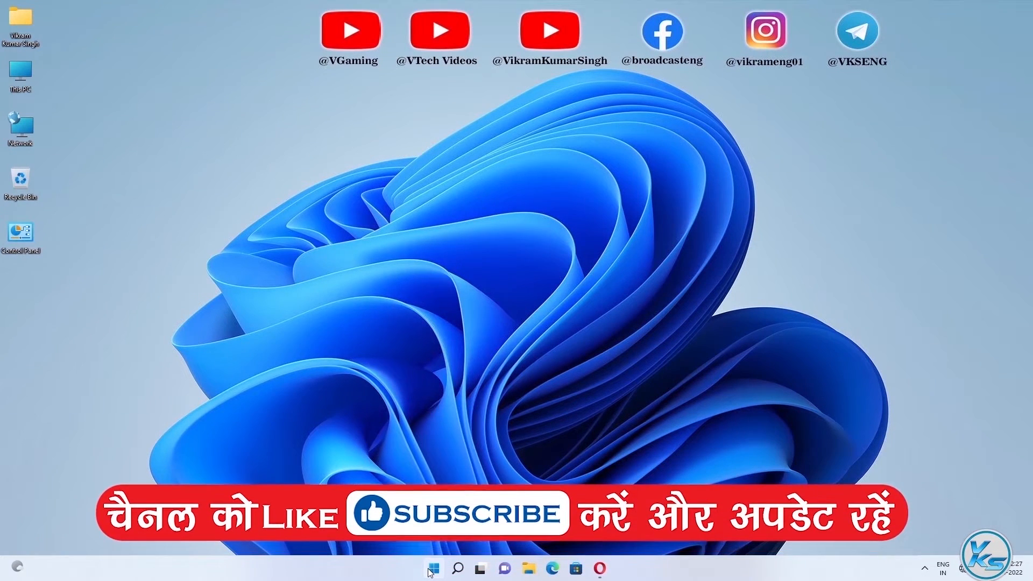
right_click(432, 570)
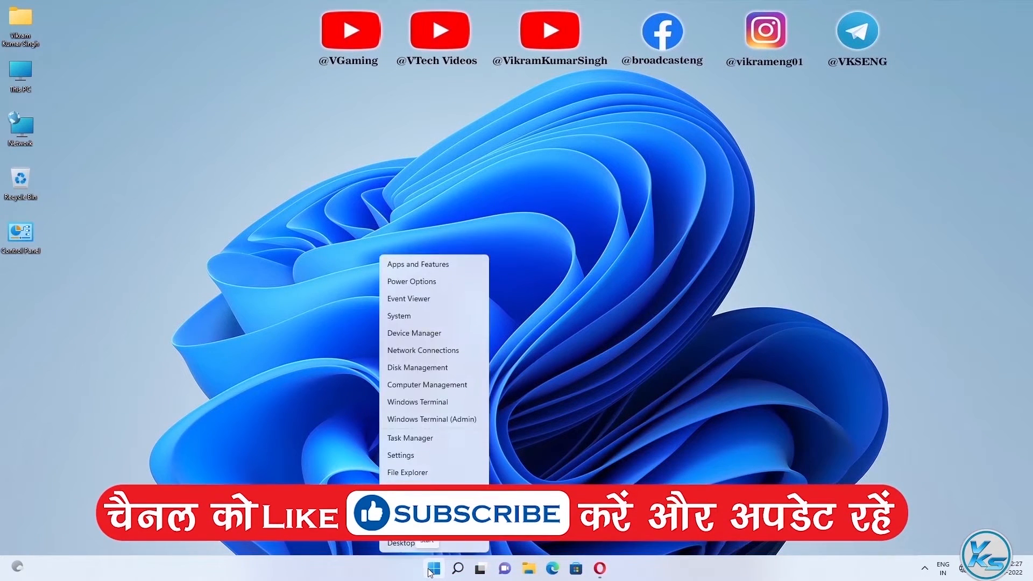
left_click(400, 457)
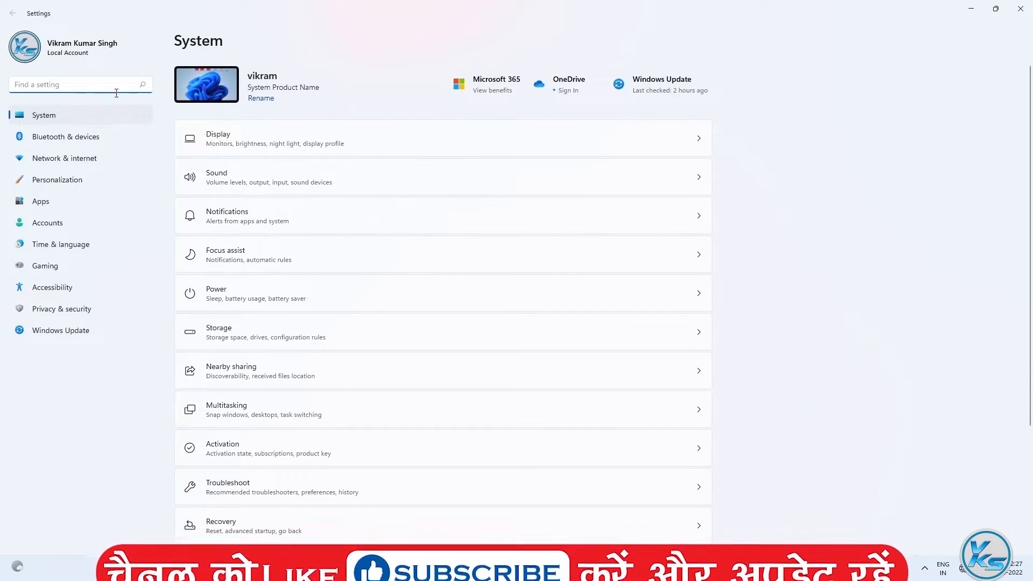
left_click(70, 162)
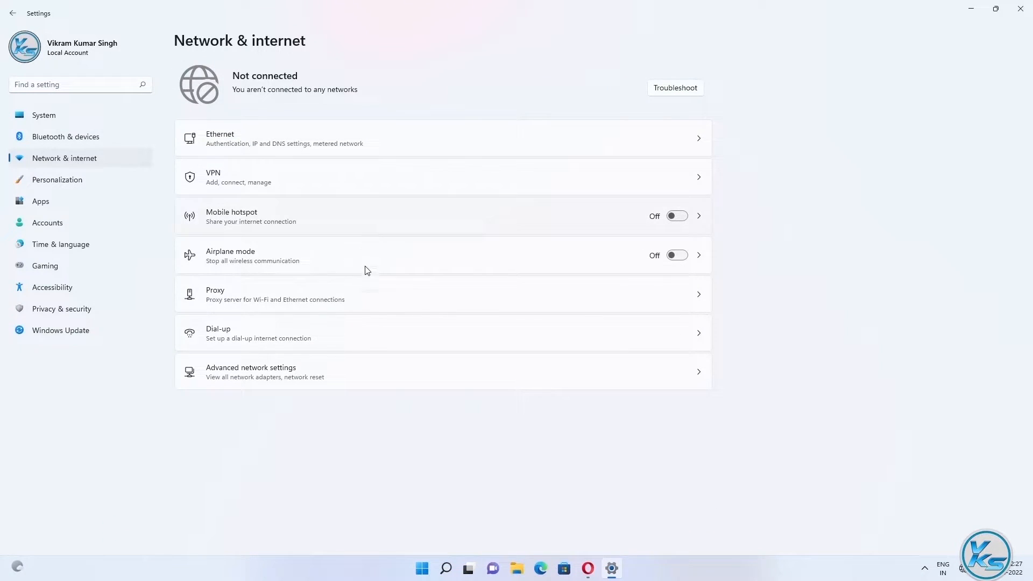
left_click(246, 381)
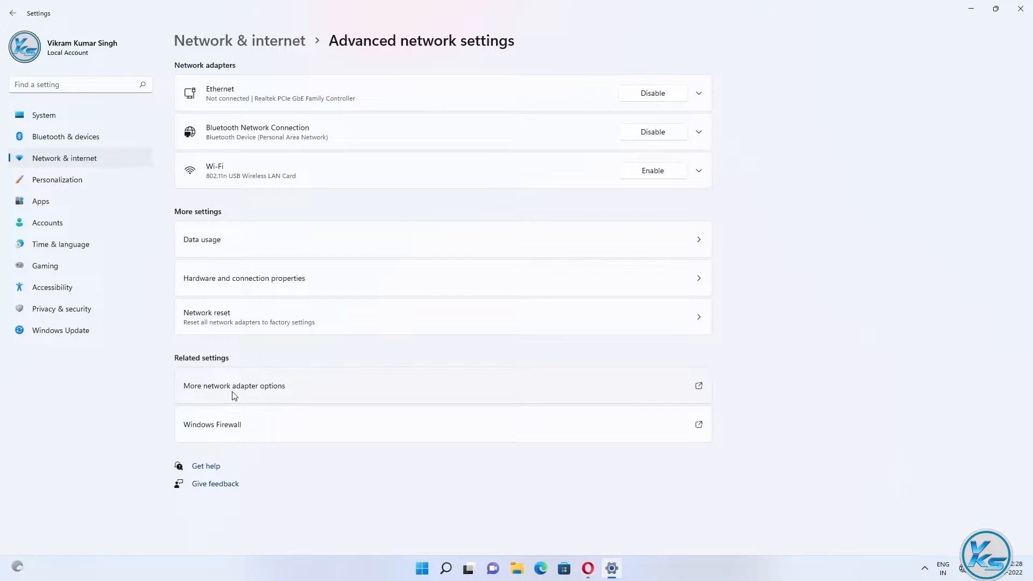
left_click(258, 391)
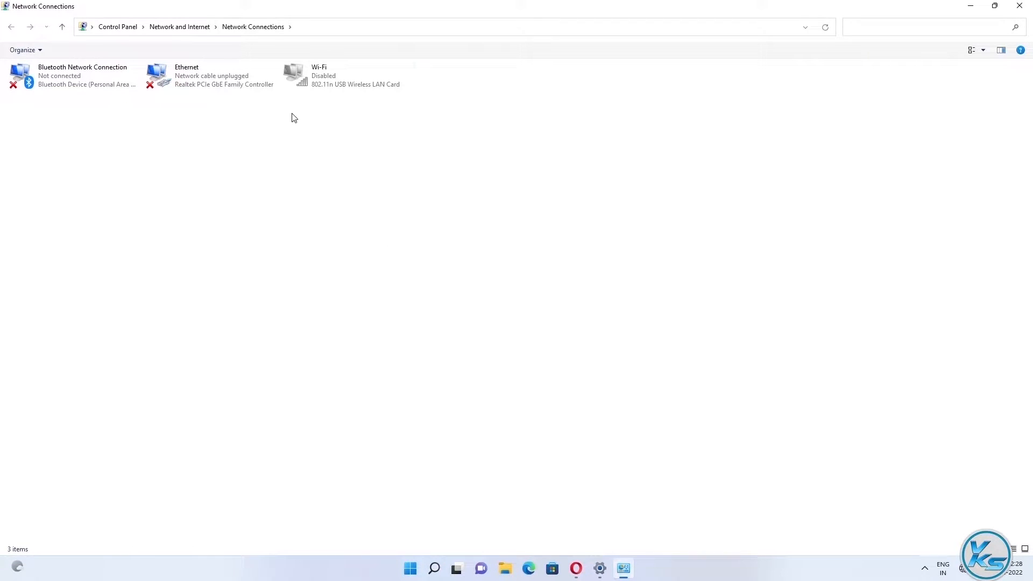
Step: Enable the Wi-Fi adapter, restart it by disabling and re-enabling it, and close the Network Connections and Settings windows
right_click(318, 78)
left_click(334, 82)
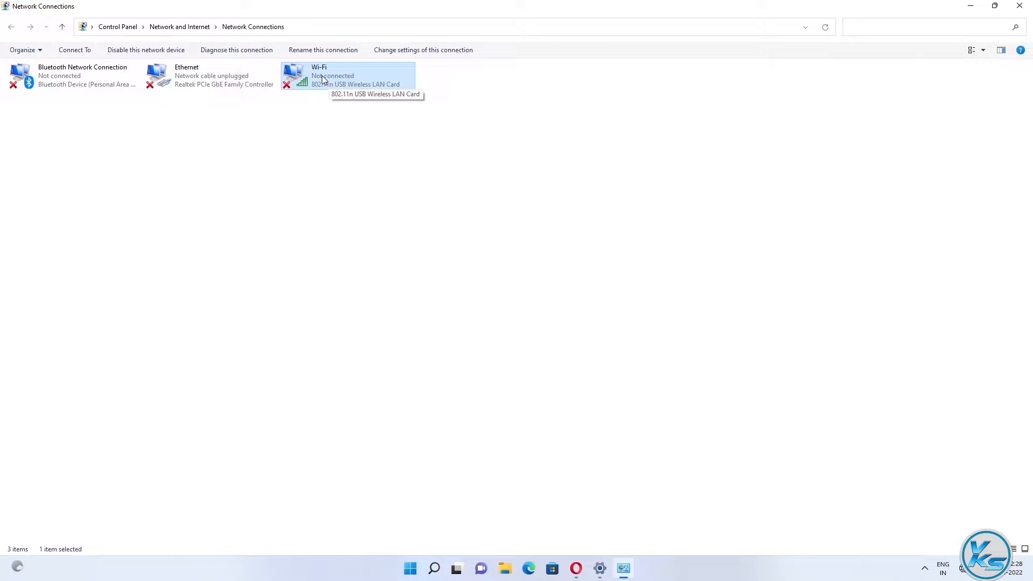
right_click(322, 76)
left_click(339, 84)
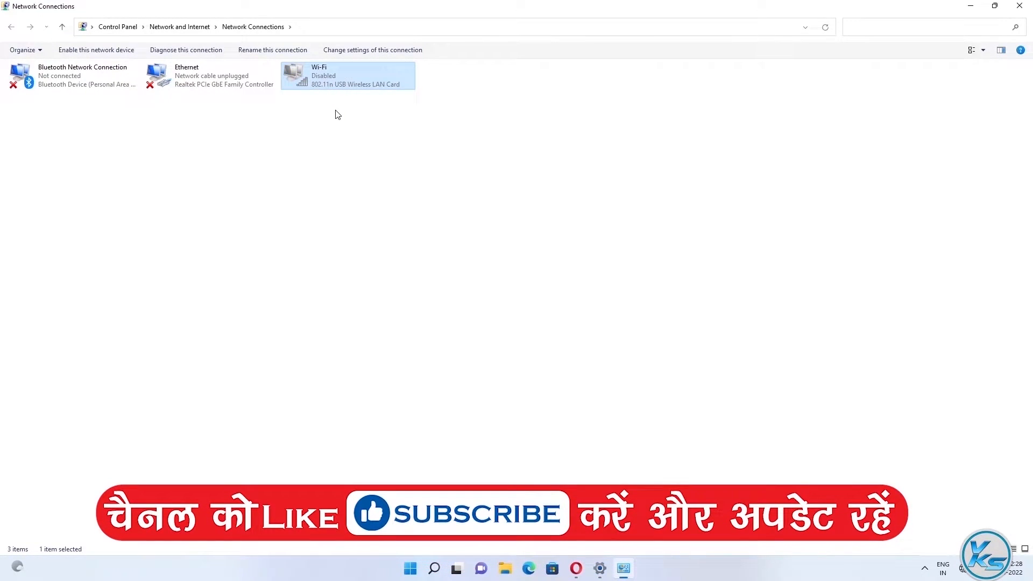
right_click(322, 74)
left_click(341, 80)
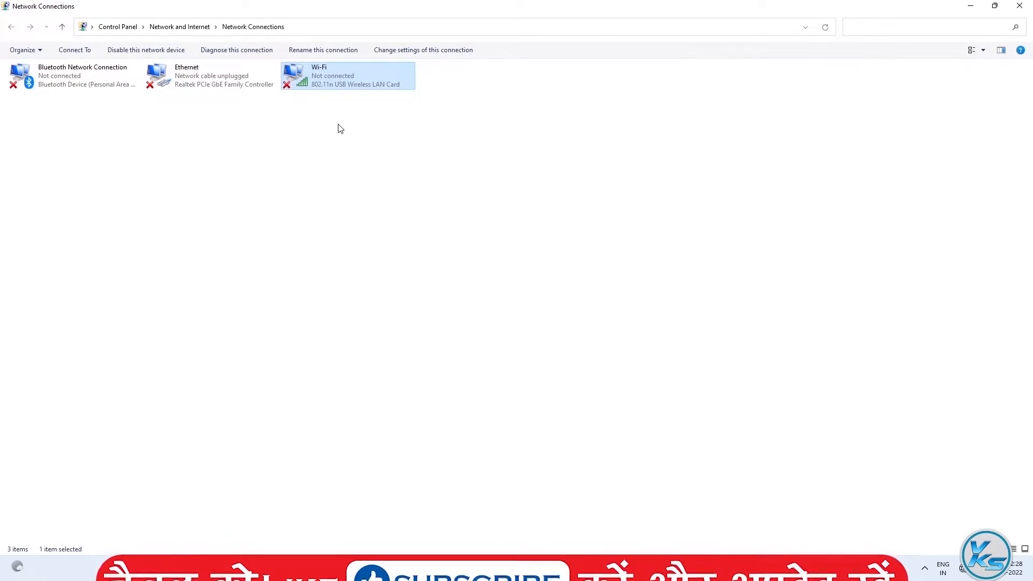
left_click(1017, 5)
left_click(1014, 15)
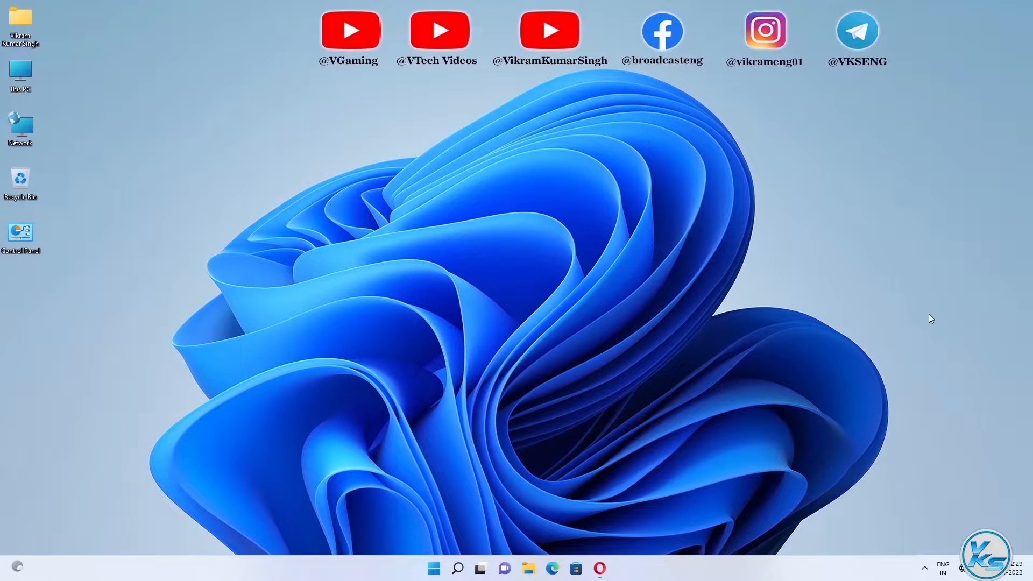
Step: Examine the list of available Wi-Fi networks in quick settings and return to the main quick settings view
left_click(964, 569)
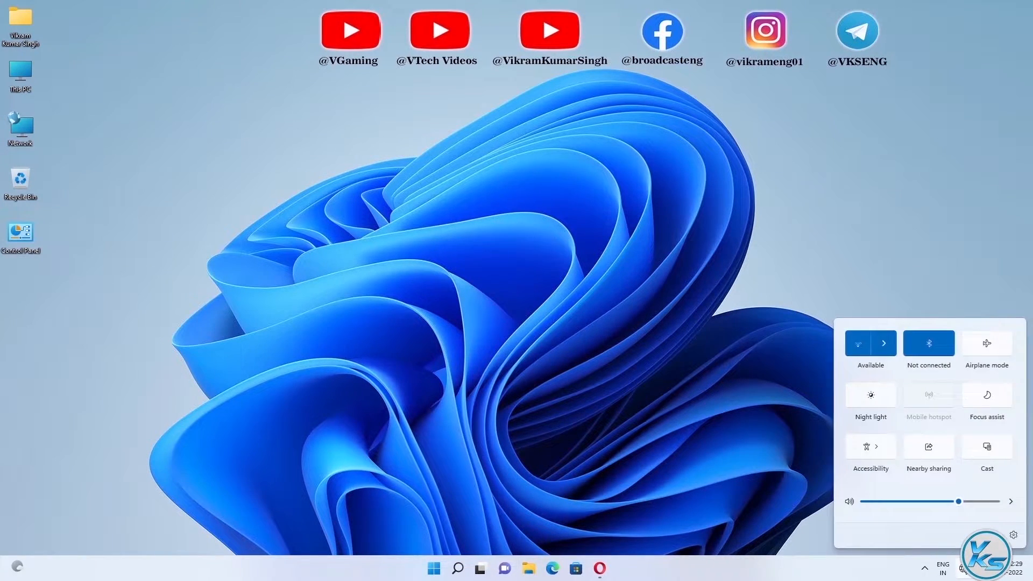
left_click(884, 344)
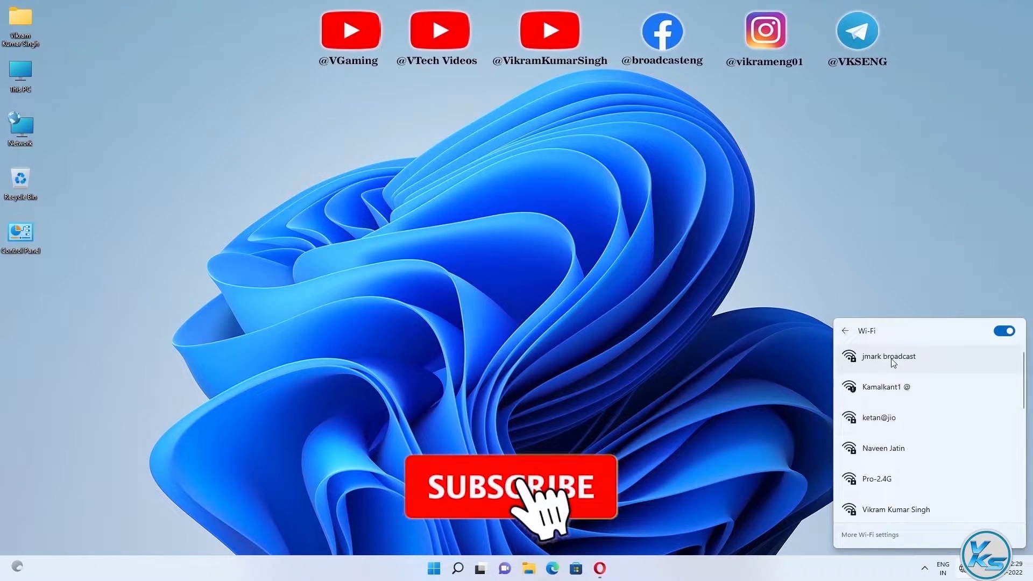
scroll(884, 457, "down", 3)
scroll(882, 473, "down", 2)
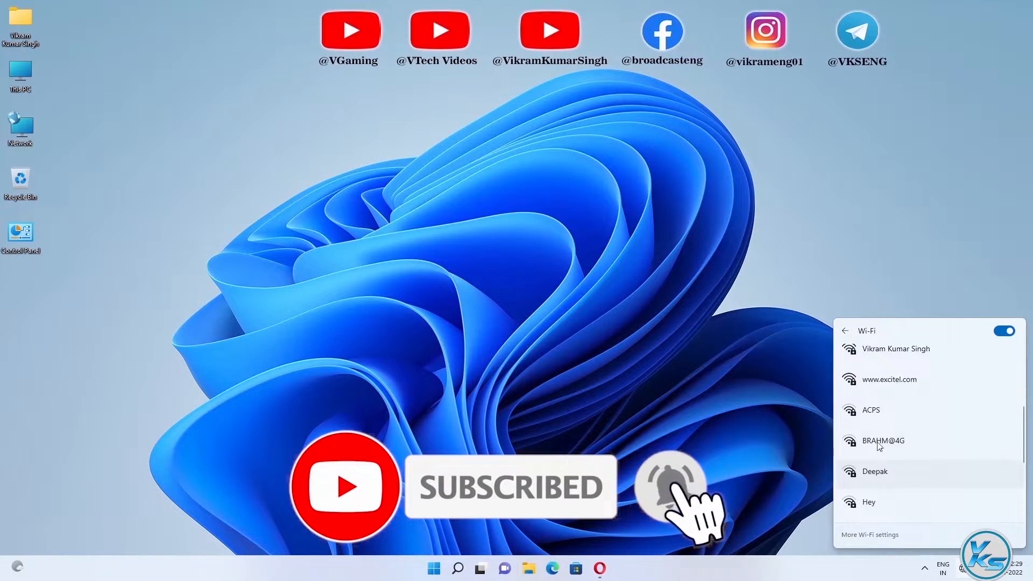
left_click(845, 332)
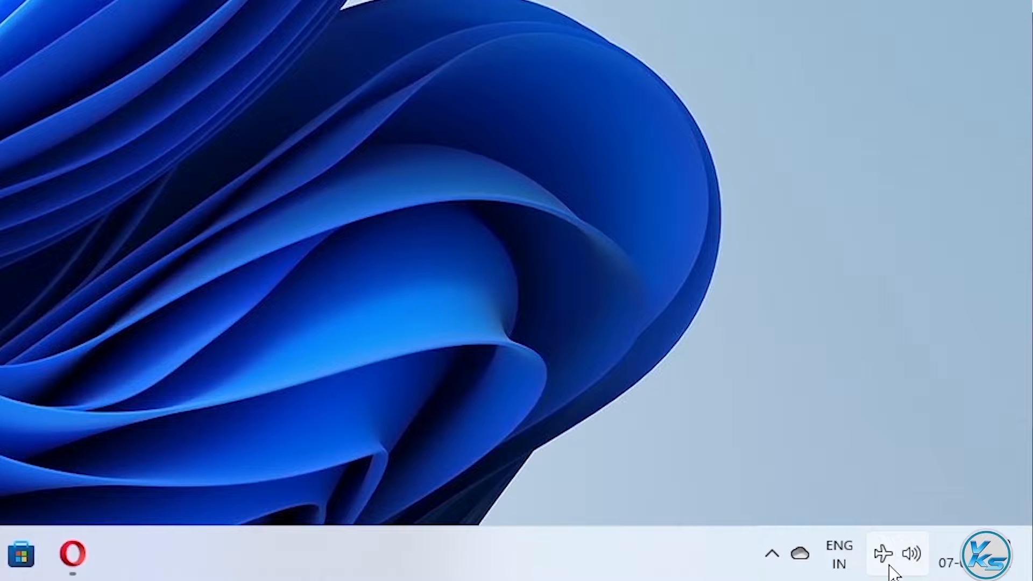
Step: Turn off Airplane mode in quick settings
left_click(889, 562)
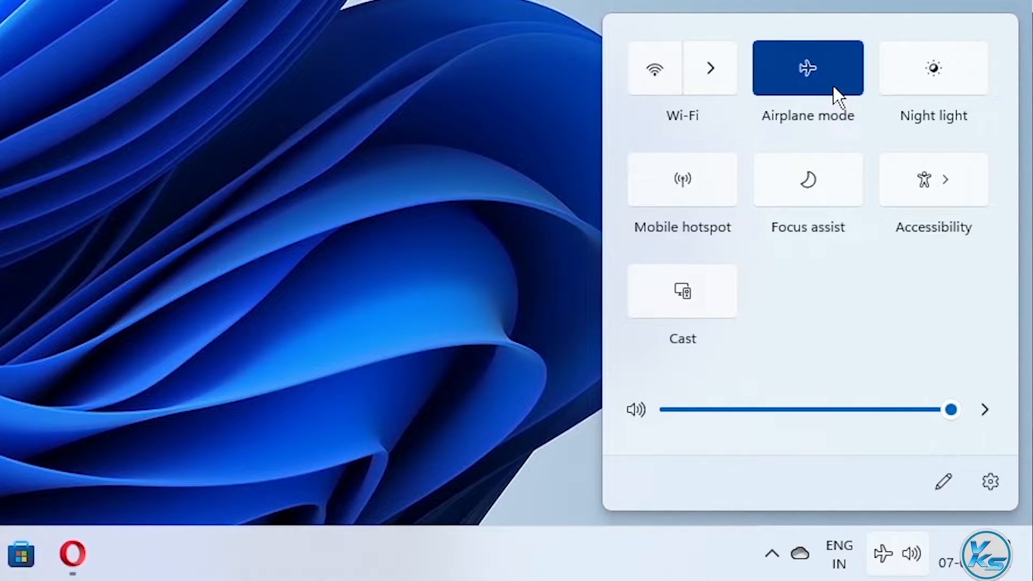
left_click(811, 86)
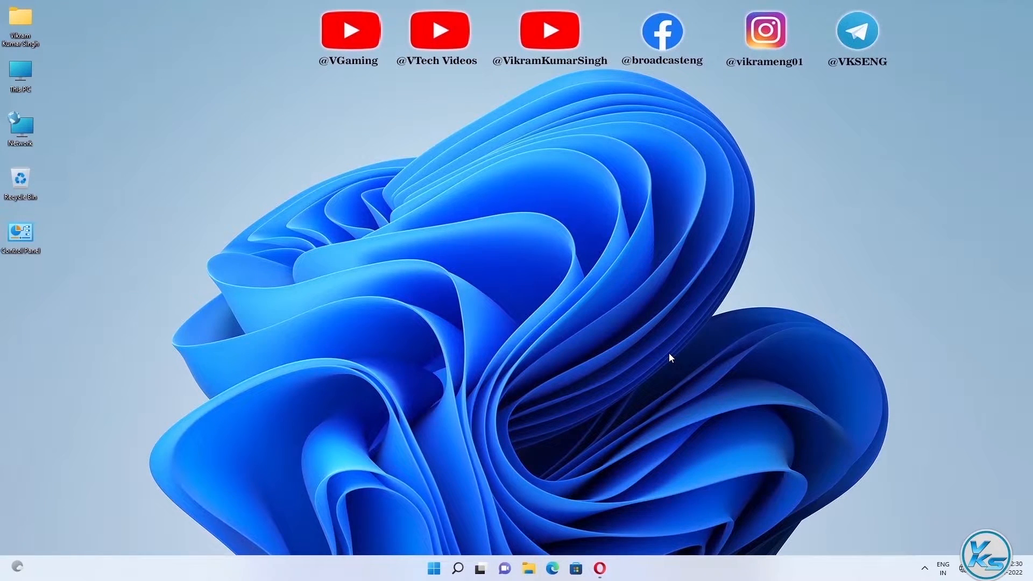
Step: Open Device Manager, move its window towards the middle of the desktop, and expand the Network adapters category
right_click(432, 572)
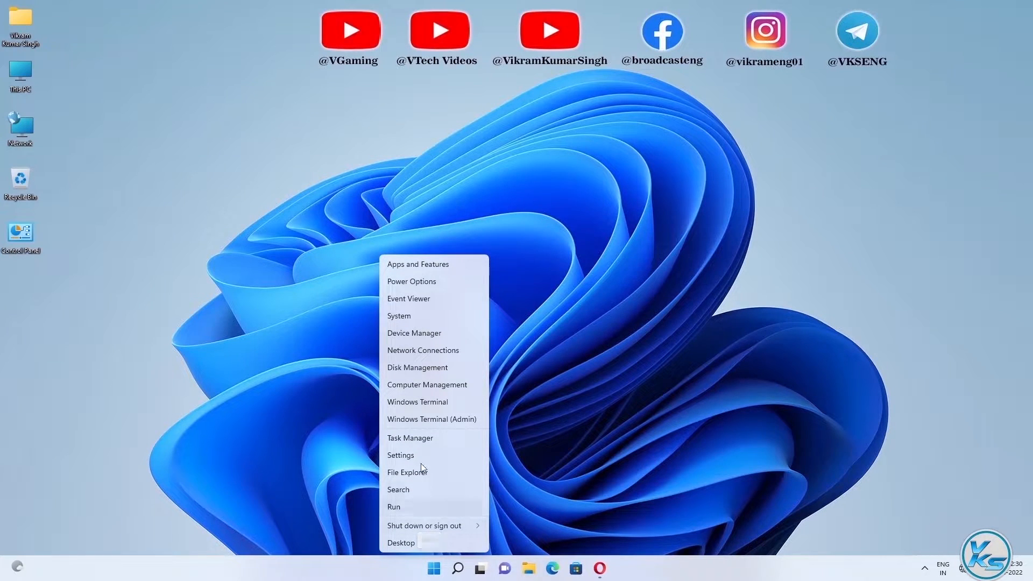
left_click(415, 335)
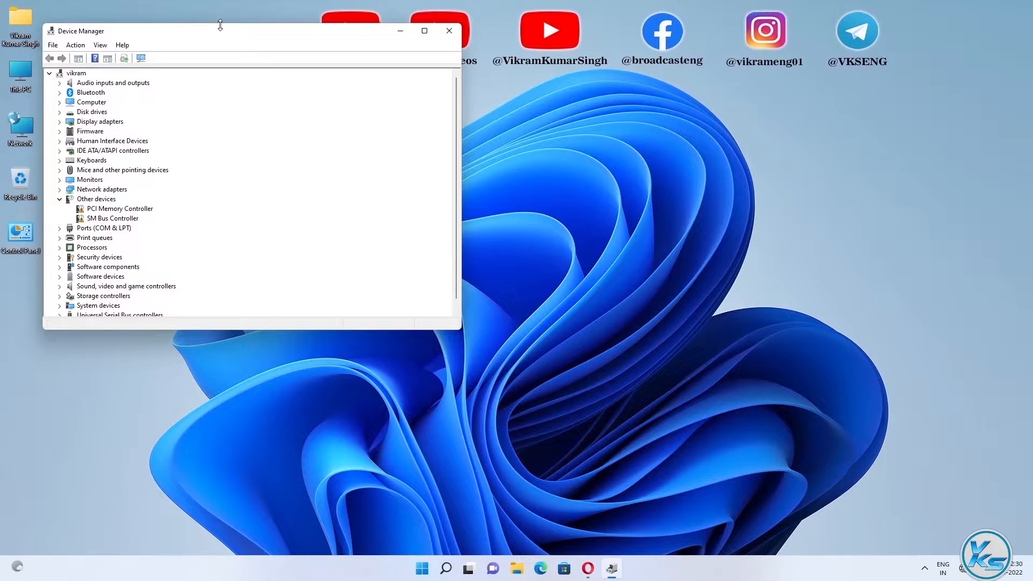
left_click_drag(221, 31, 477, 138)
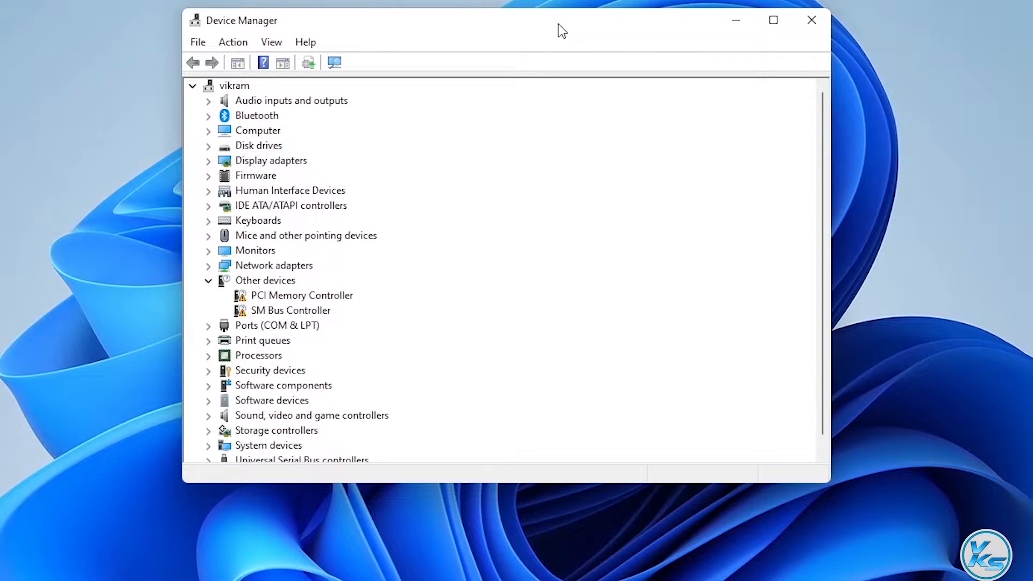
double_click(258, 266)
scroll(314, 245, "down", 2)
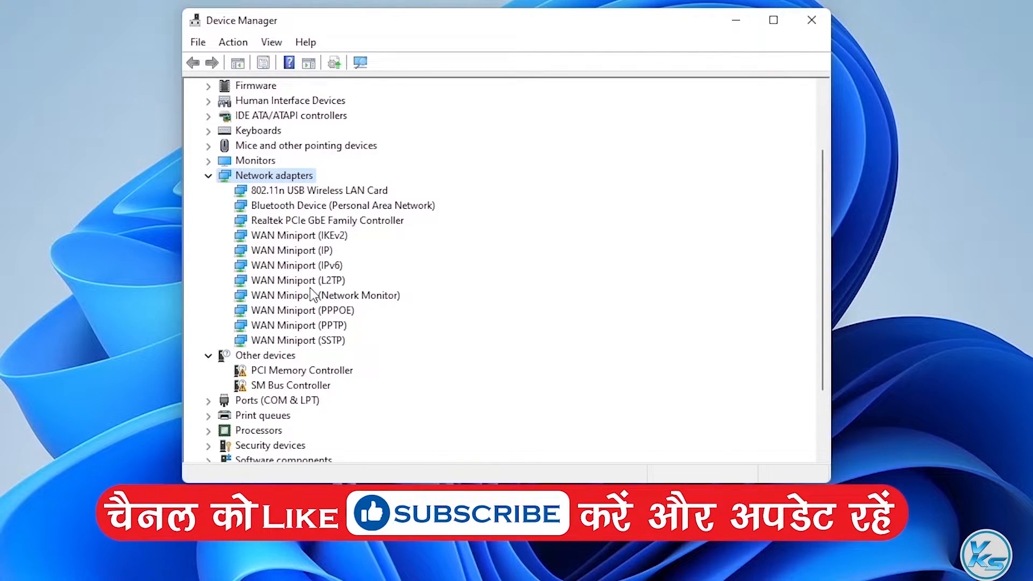
Step: Update the 802.11n USB Wireless LAN Card driver manually by installing the matching model from the list of available drivers on the computer
left_click(281, 195)
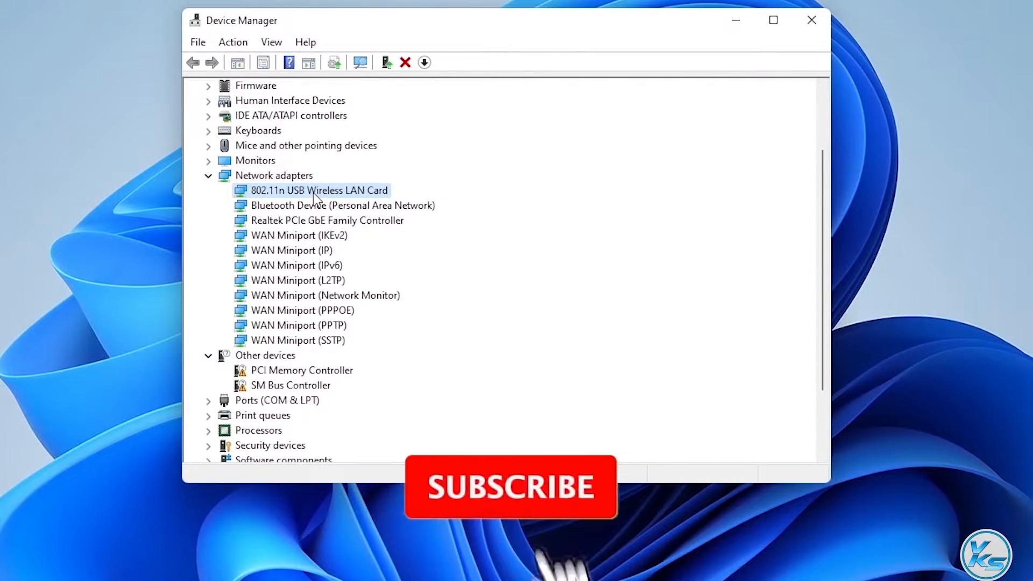
right_click(313, 193)
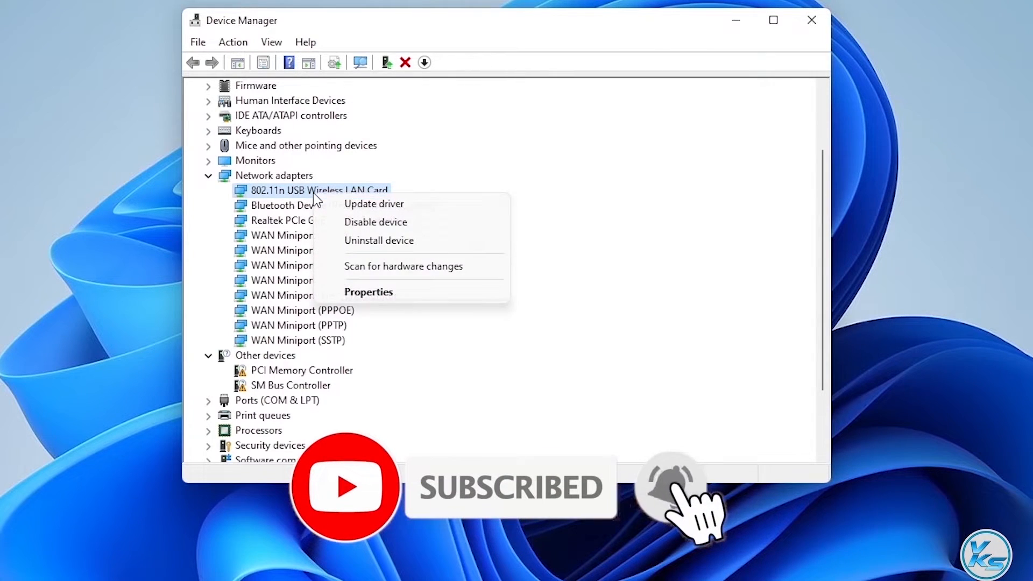
left_click(340, 206)
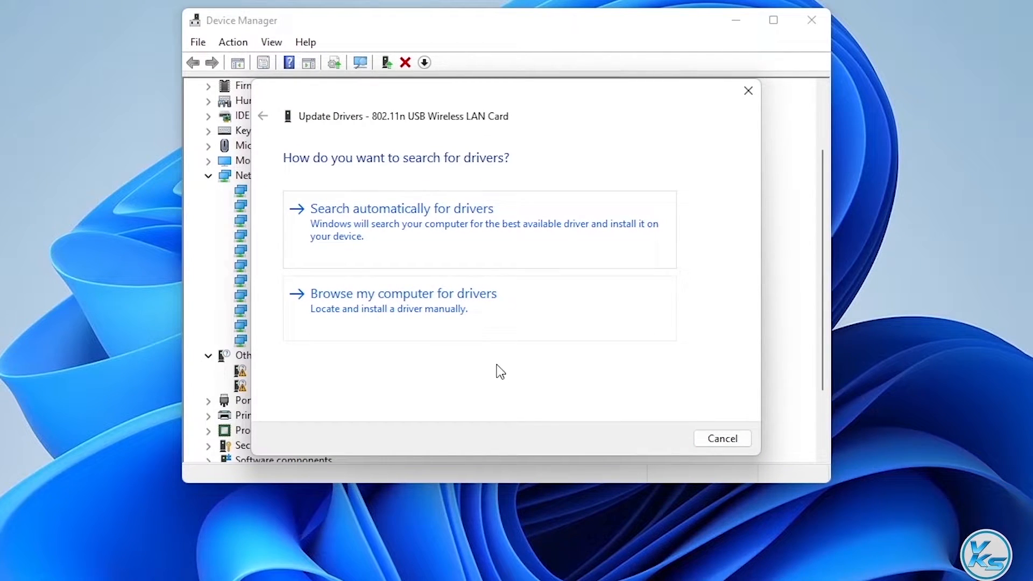
left_click(359, 305)
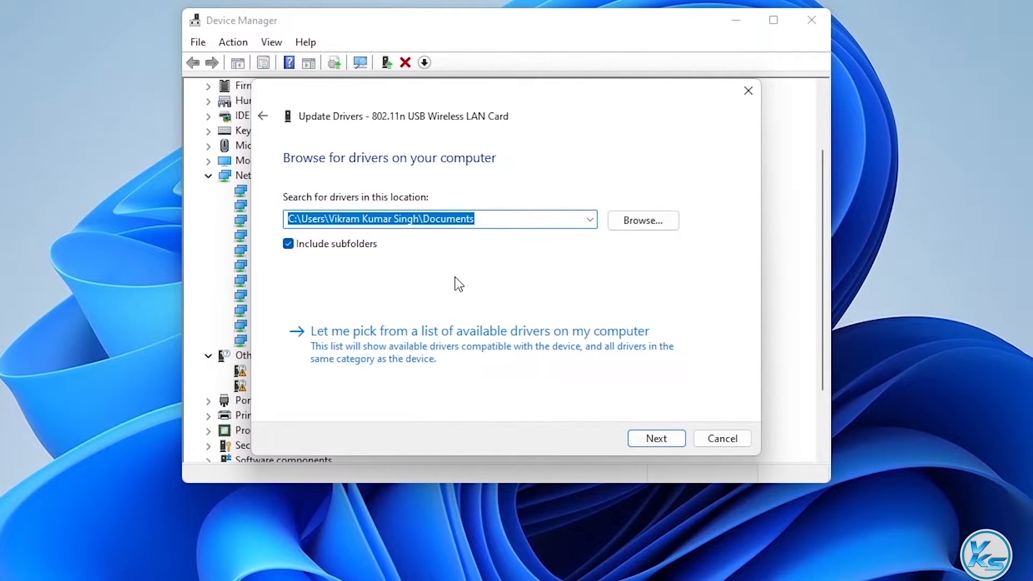
left_click(346, 357)
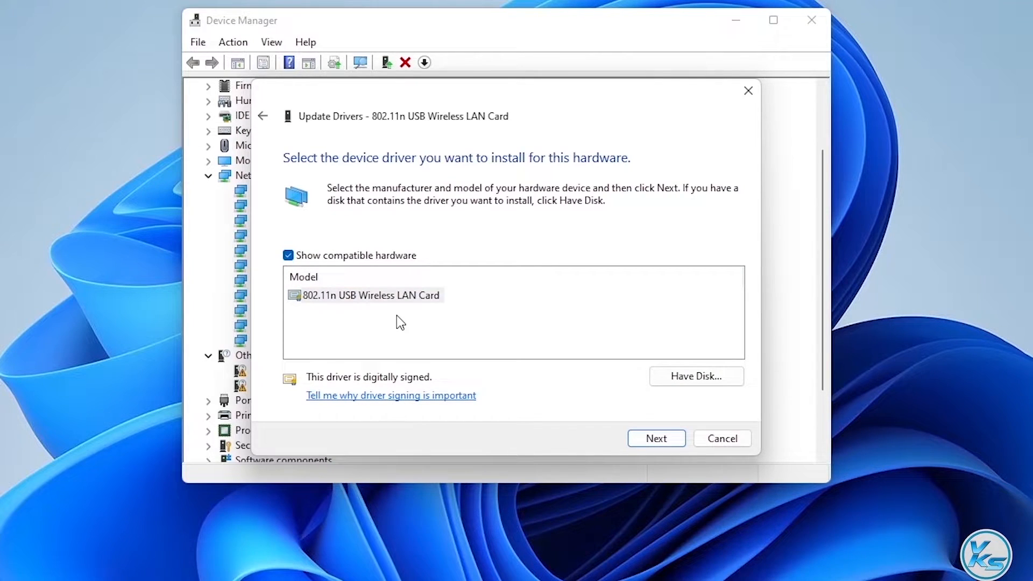
left_click(363, 296)
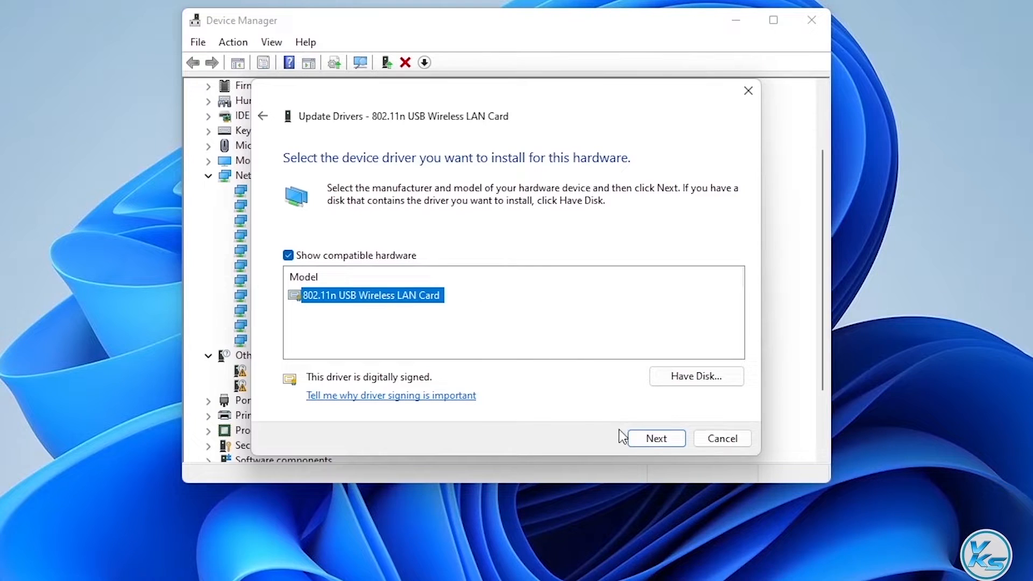
left_click(645, 442)
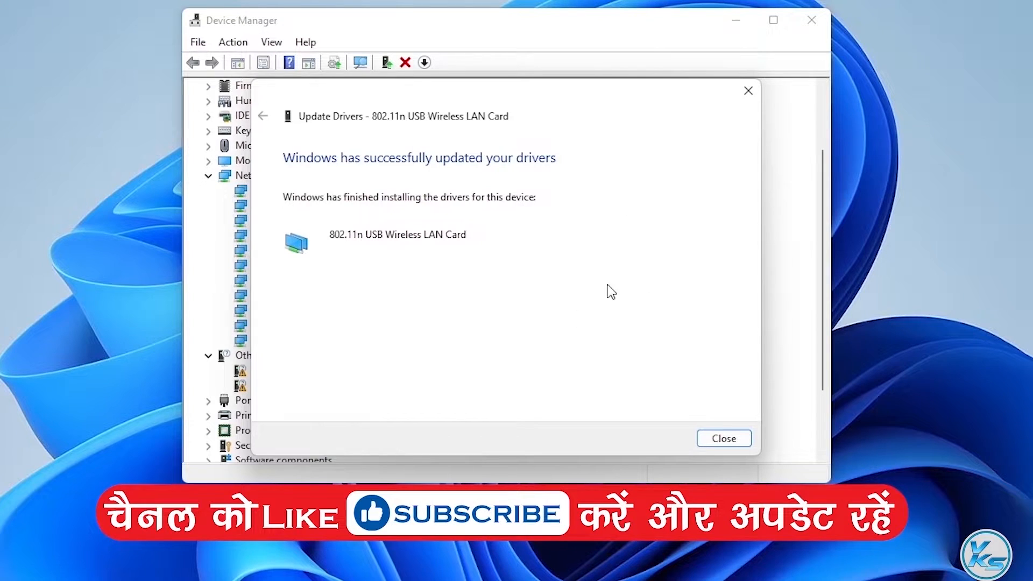
left_click(728, 442)
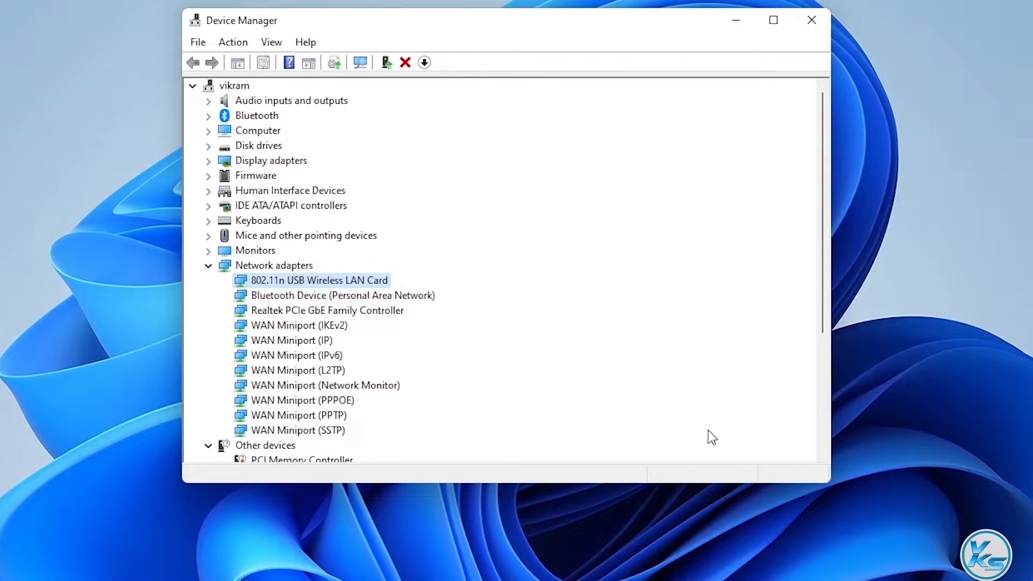
Step: Make sure the 802.11n USB Wireless LAN Card's power management does not allow the computer to turn it off, and confirm its properties
right_click(366, 280)
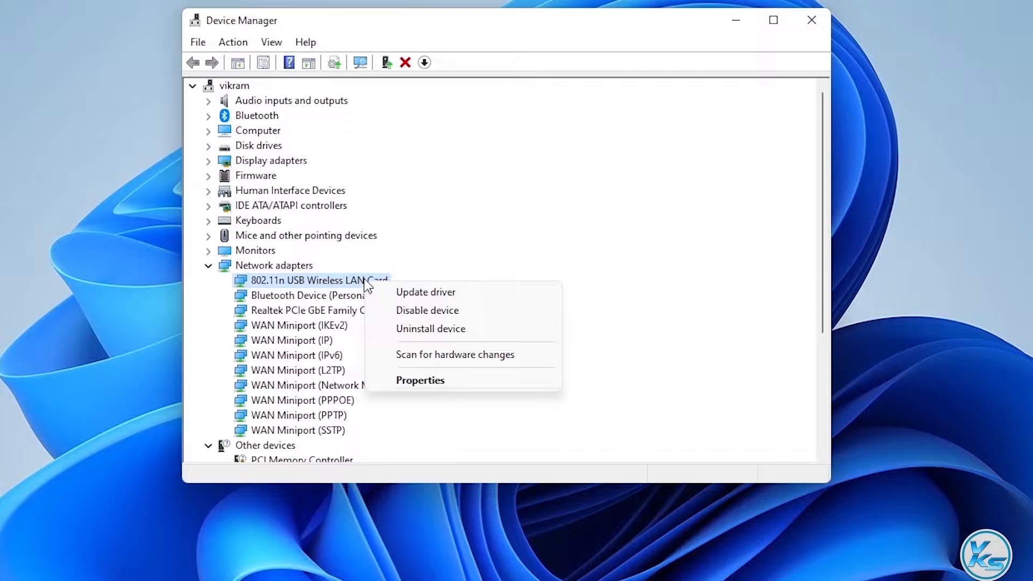
left_click(453, 380)
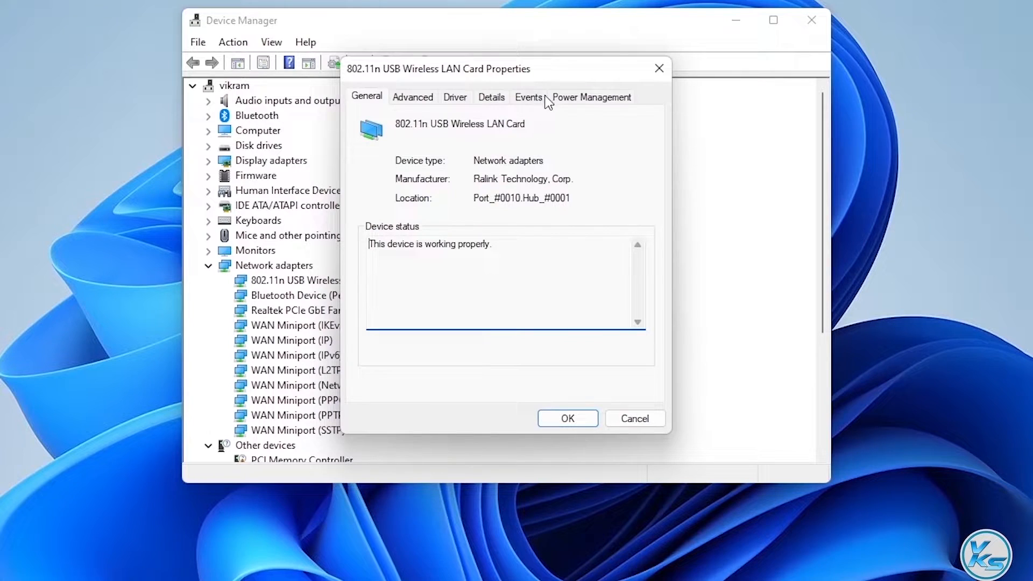
left_click(577, 100)
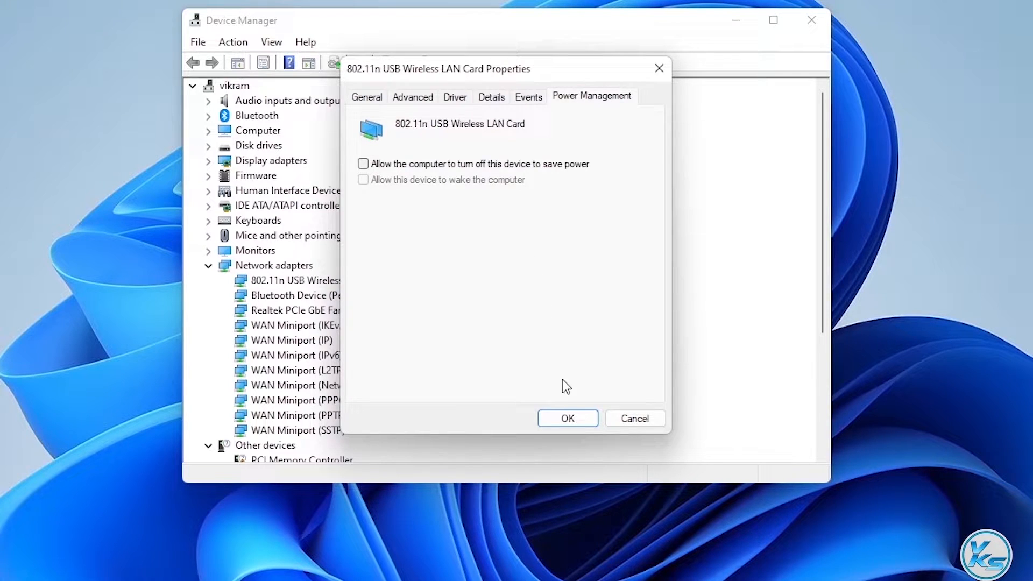
left_click(575, 423)
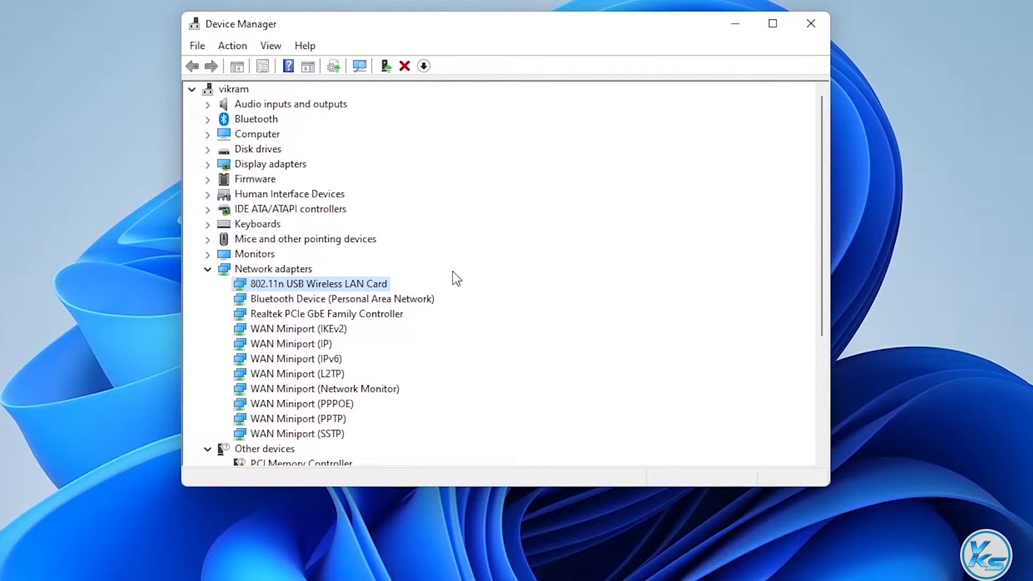
Step: Open the 802.11n USB Wireless LAN Card's advanced properties and review the available values for Country Region (2.4GHz)
right_click(377, 282)
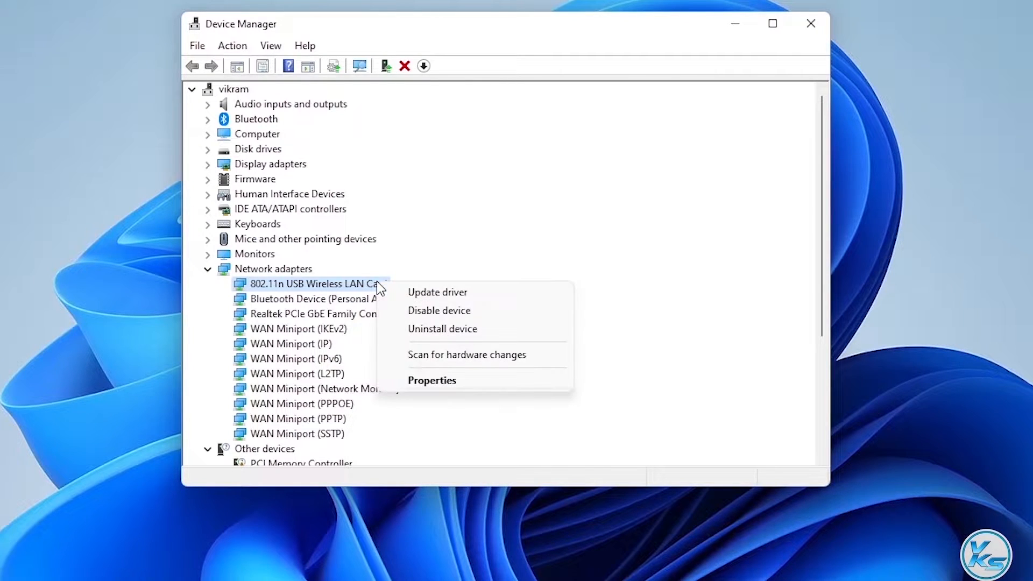
left_click(464, 380)
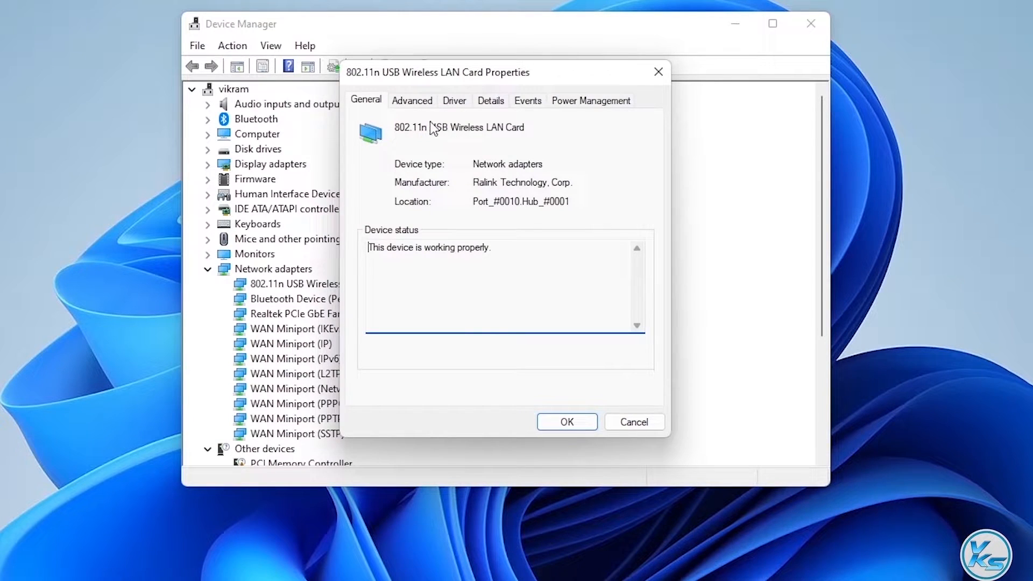
left_click(416, 105)
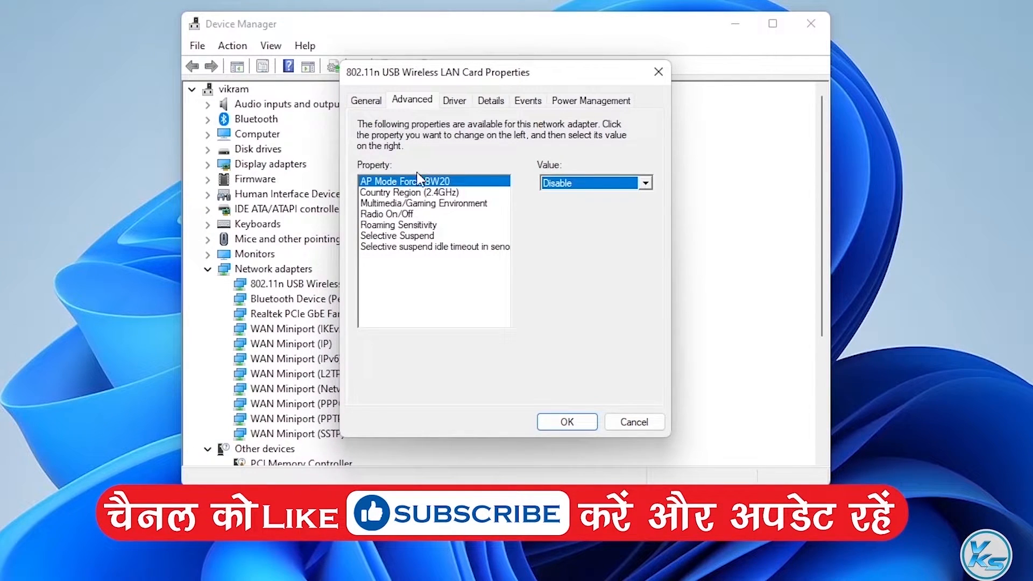
left_click(403, 195)
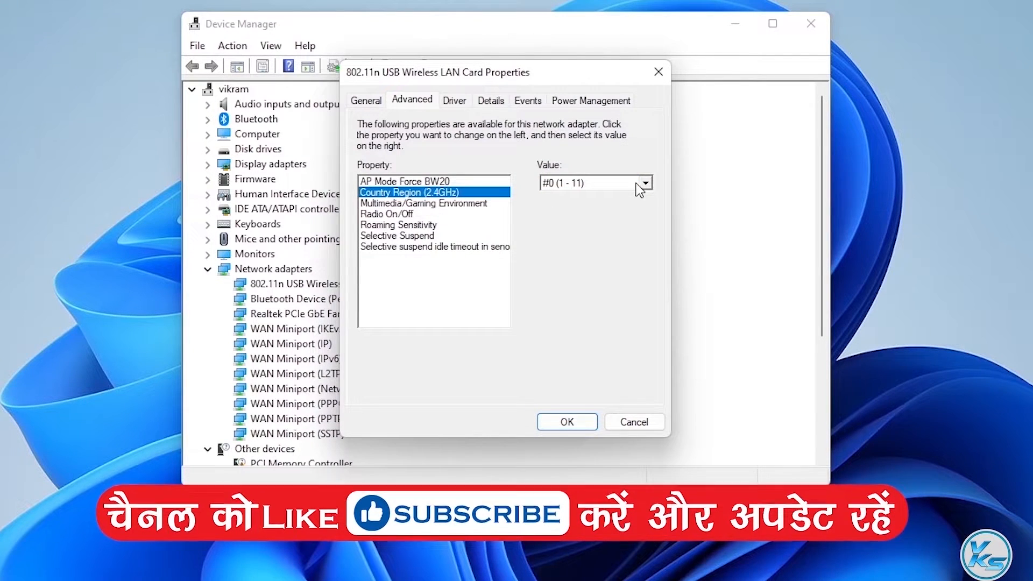
left_click(646, 184)
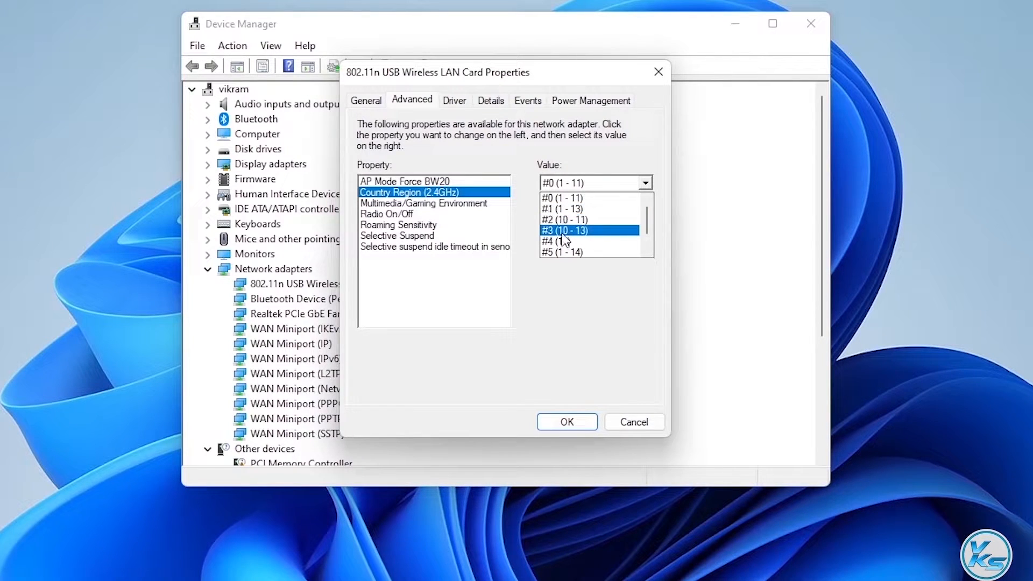
left_click(463, 168)
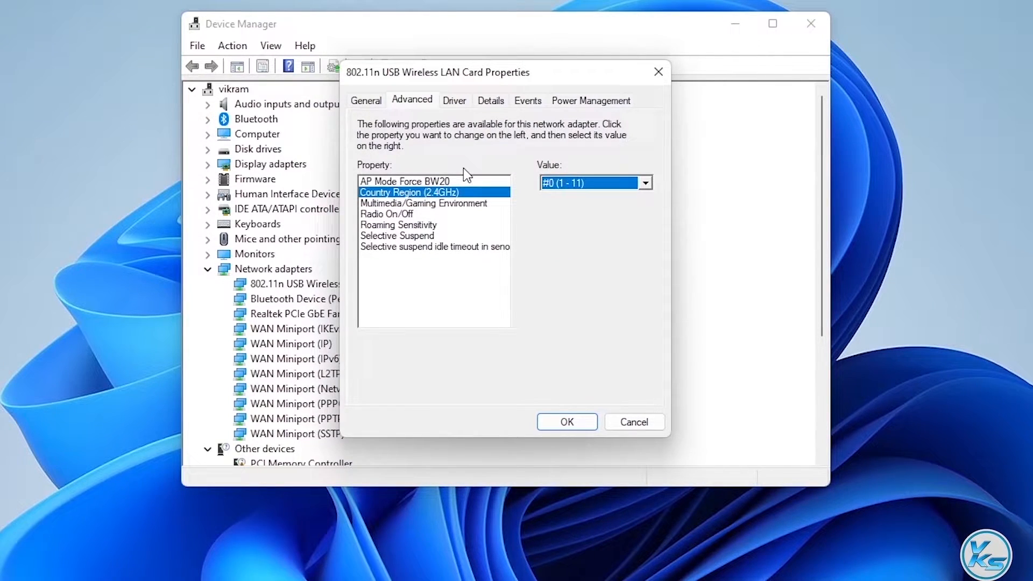
Step: Set the wireless card's selective suspend idle timeout to 10
left_click(405, 248)
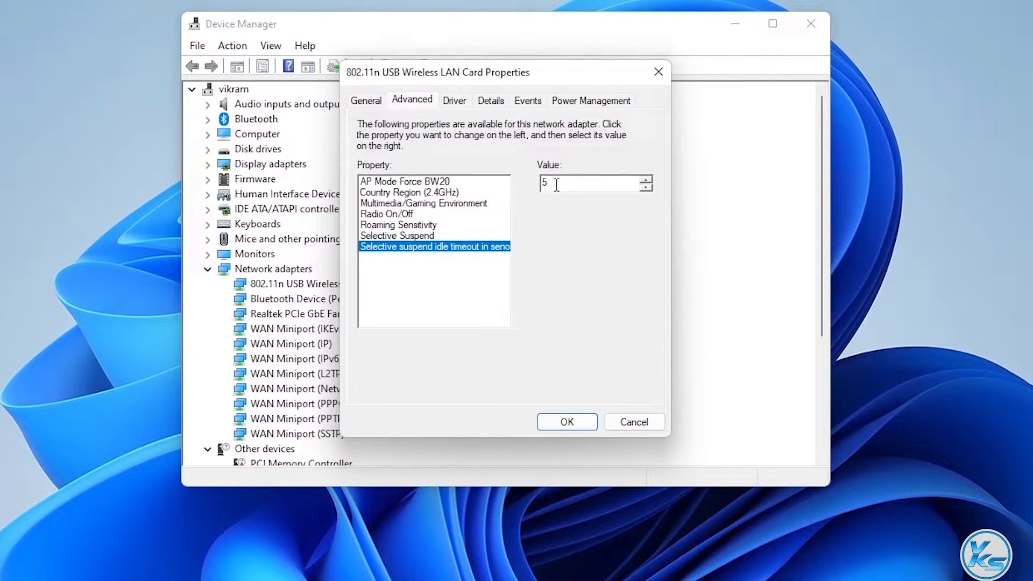
left_click_drag(556, 185, 539, 184)
type("11")
key("BackSpace")
key("BackSpace")
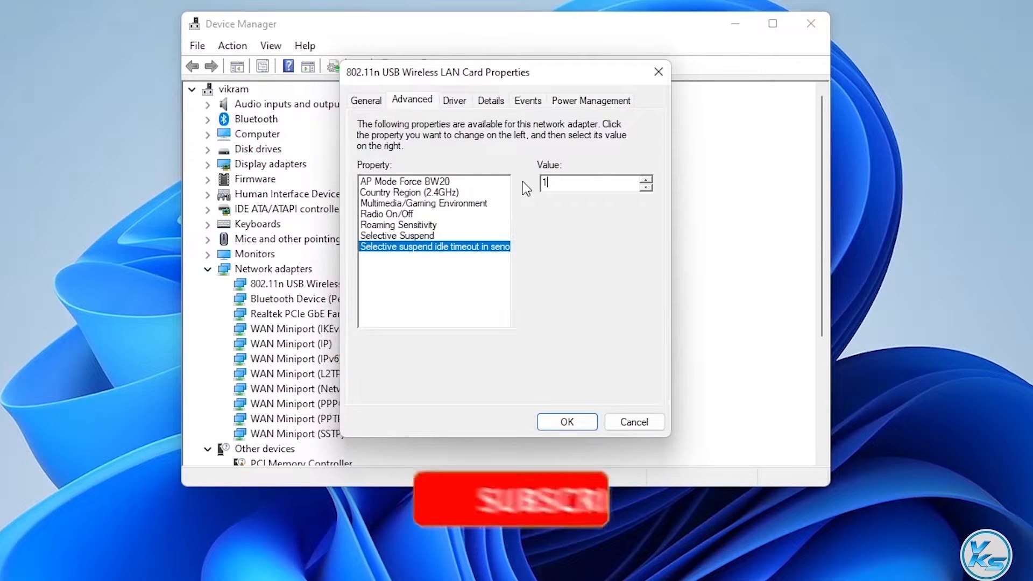
type("10")
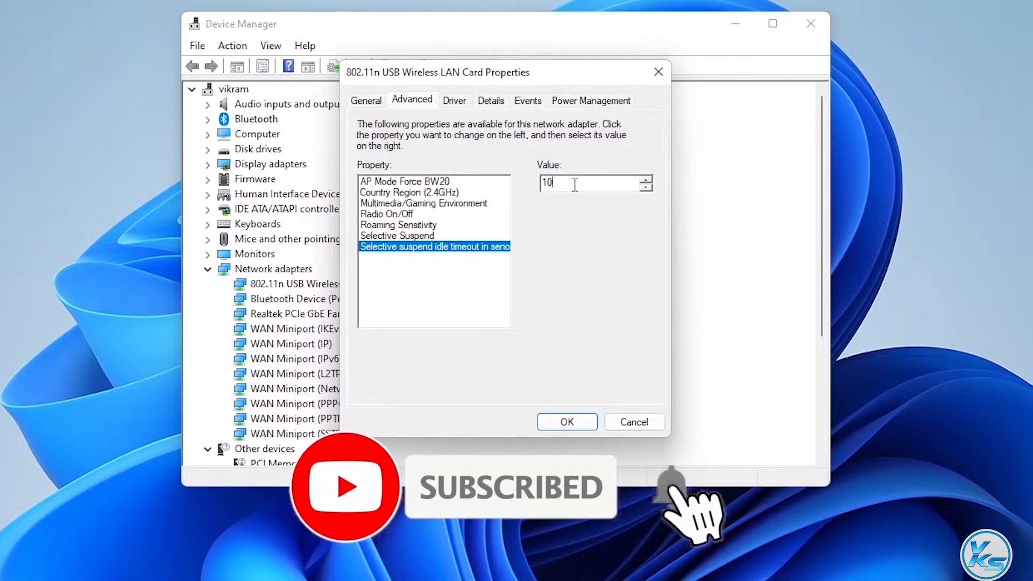
Step: Set the selective suspend idle timeout to 5 and confirm the wireless card's properties
key("shift+Home")
type("1")
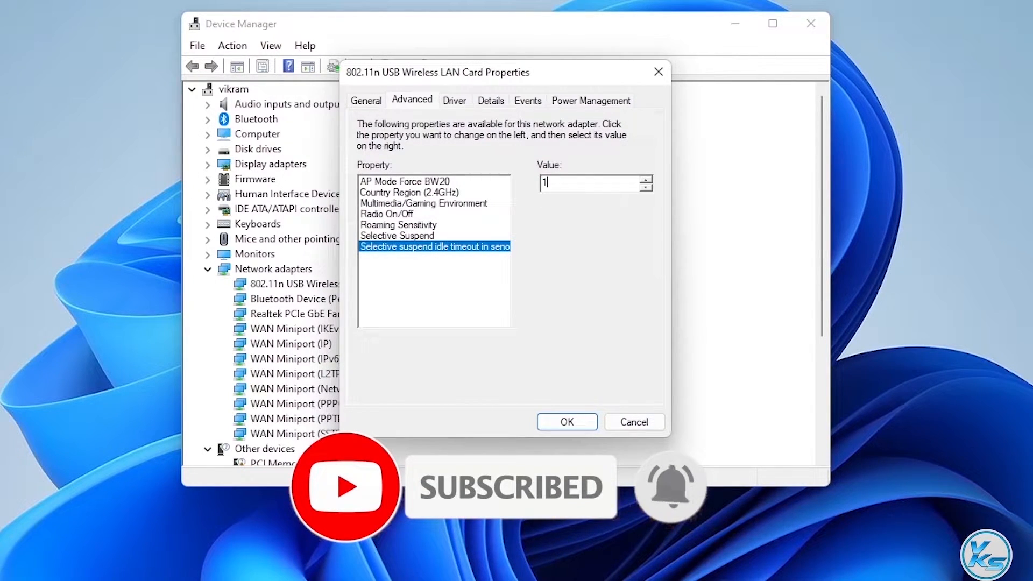
key("BackSpace")
type("5")
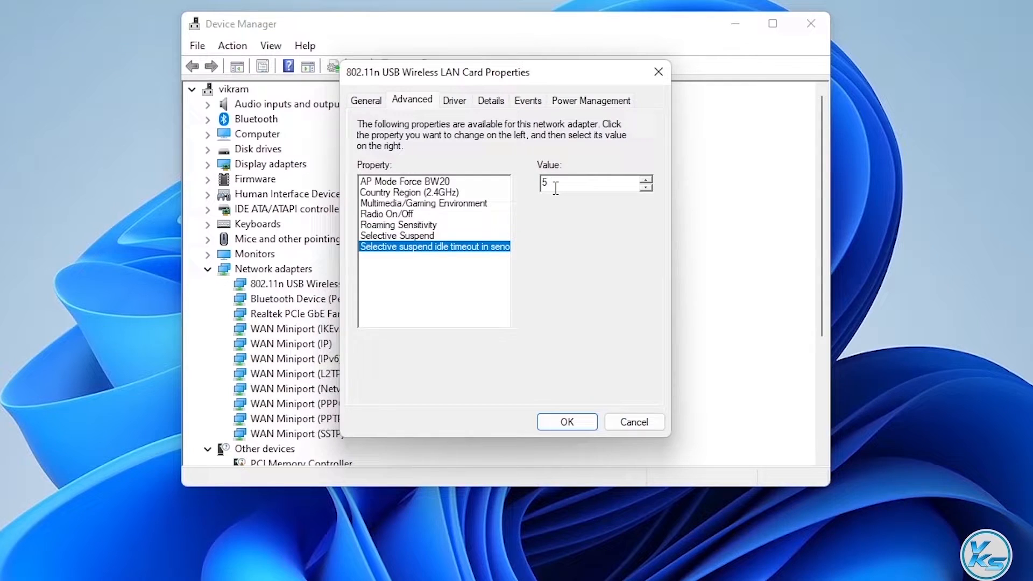
left_click(562, 423)
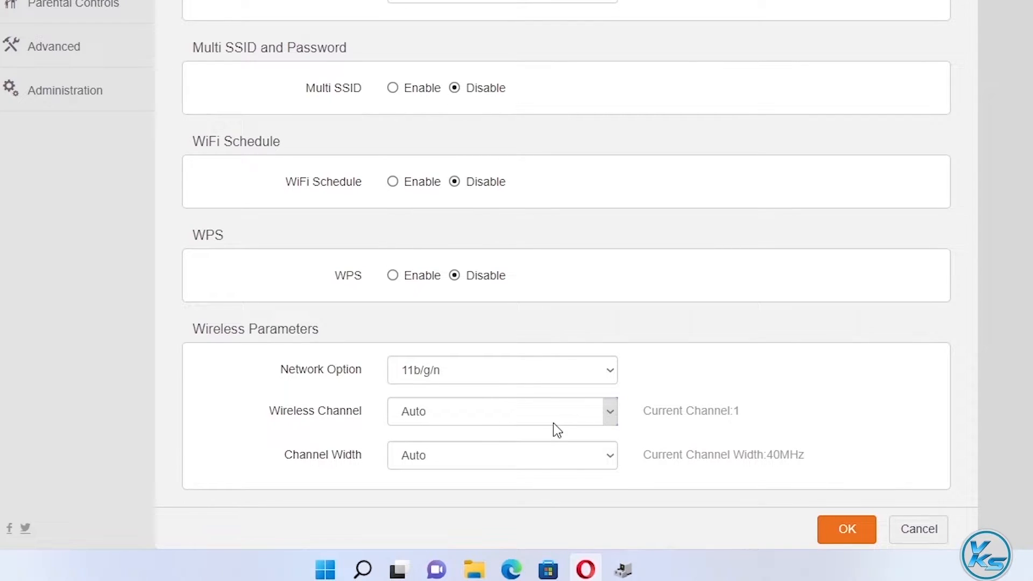
Step: Try Channel 1 (2412MHz) as the router's wireless channel, set it back to Auto, and save the wireless settings
left_click(608, 414)
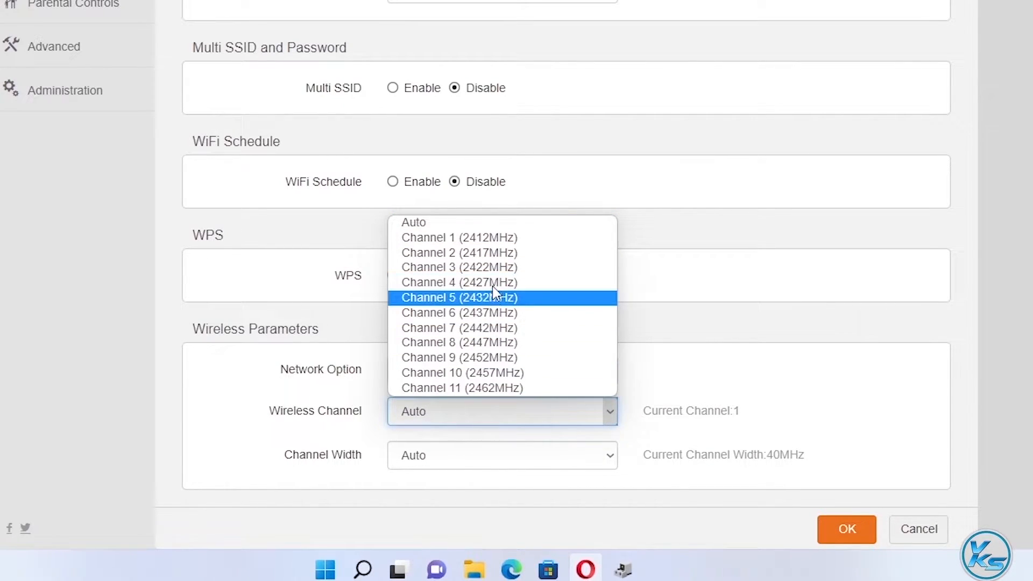
left_click(511, 237)
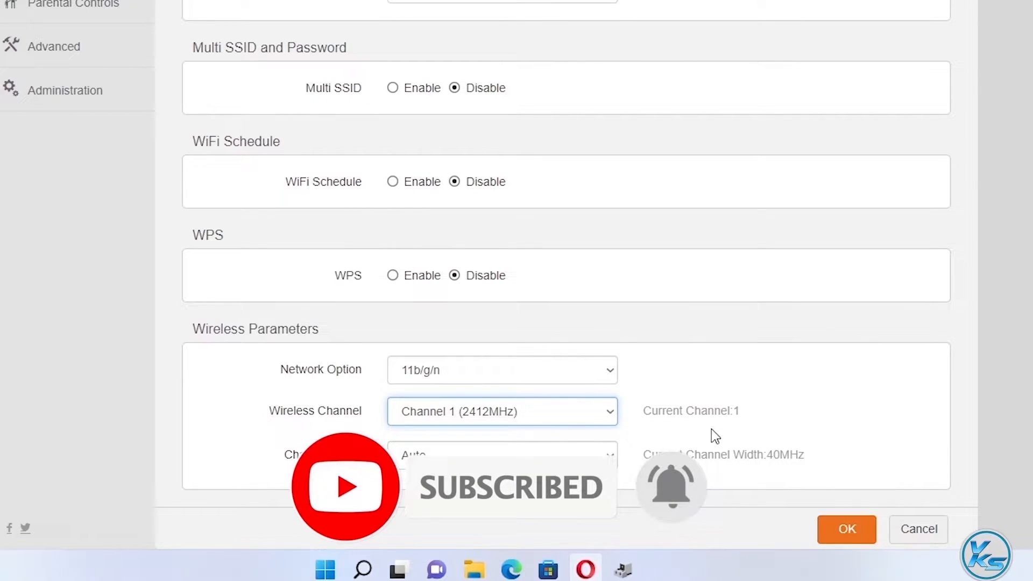
left_click(611, 420)
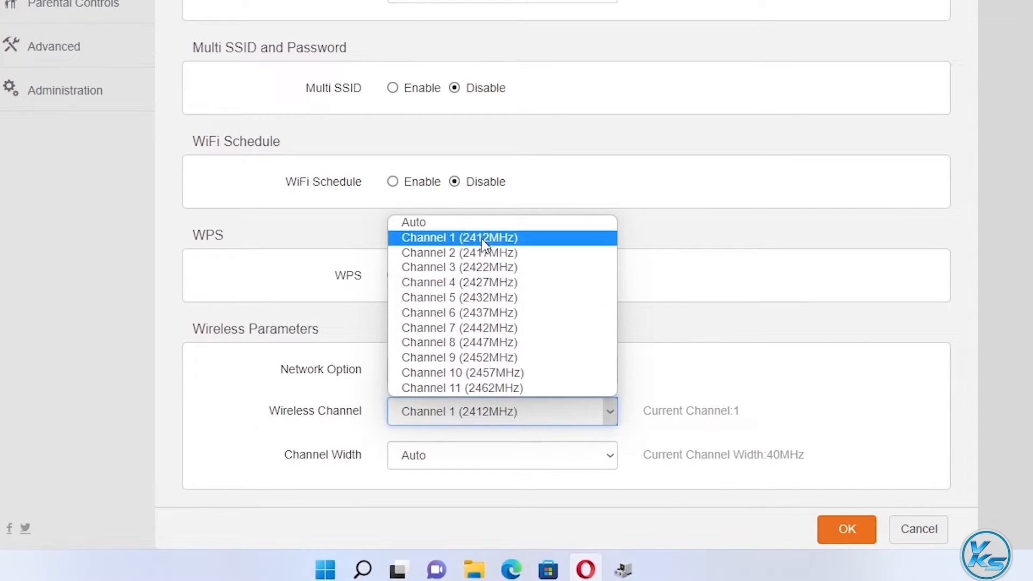
left_click(493, 224)
left_click(845, 530)
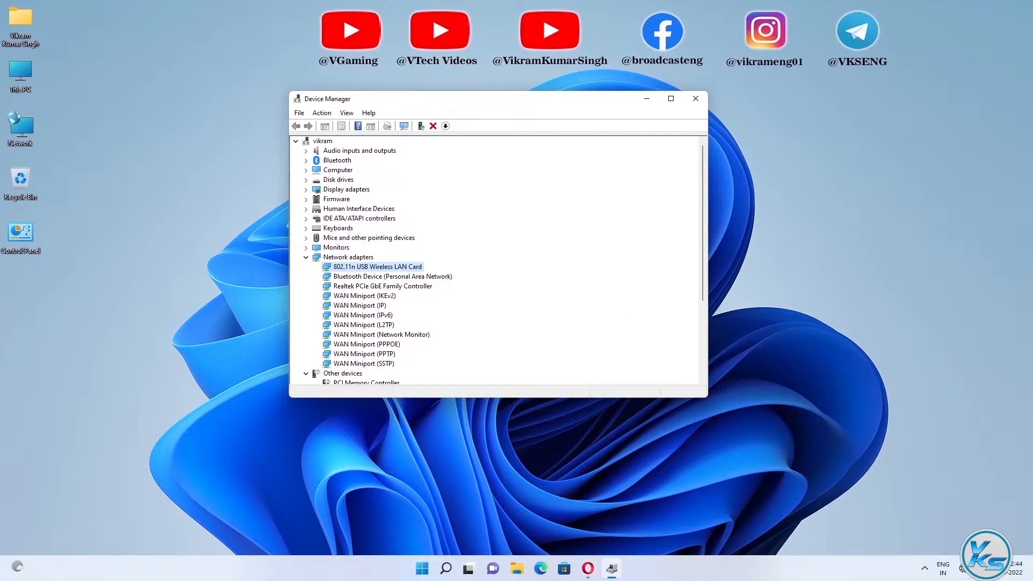
Step: View the available Wi-Fi networks in quick settings, and return to Device Manager
left_click(963, 568)
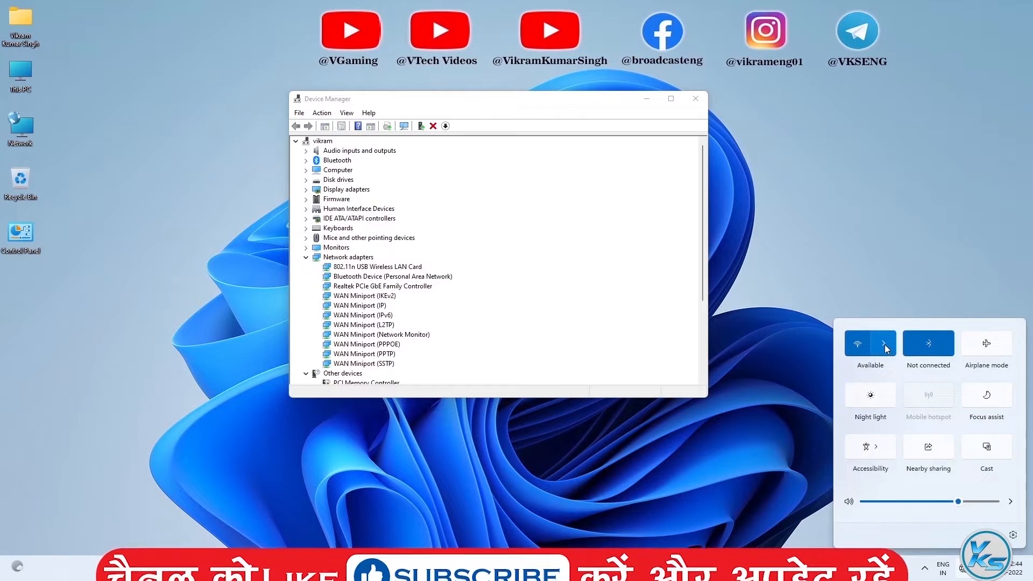
left_click(884, 346)
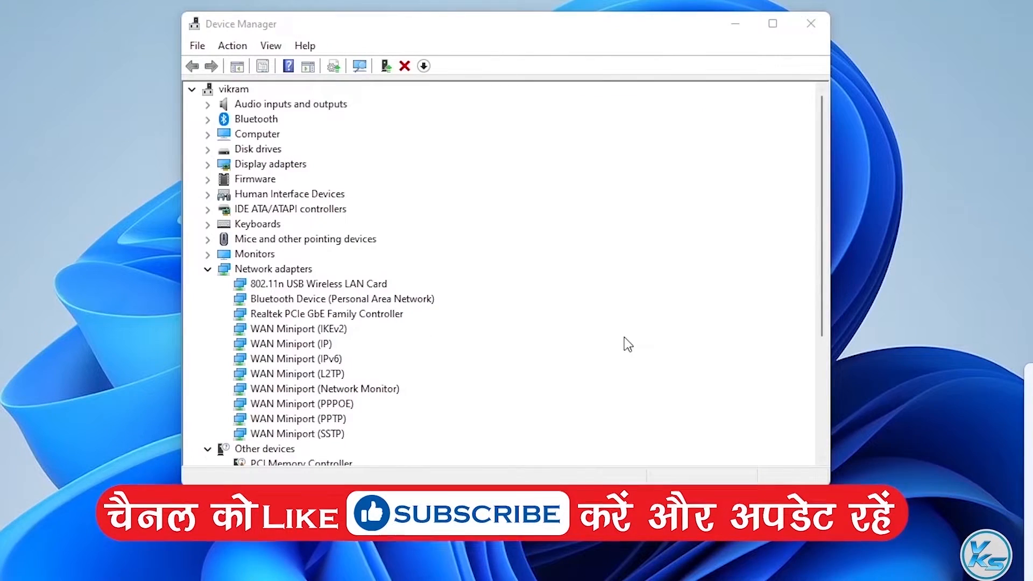
left_click(578, 301)
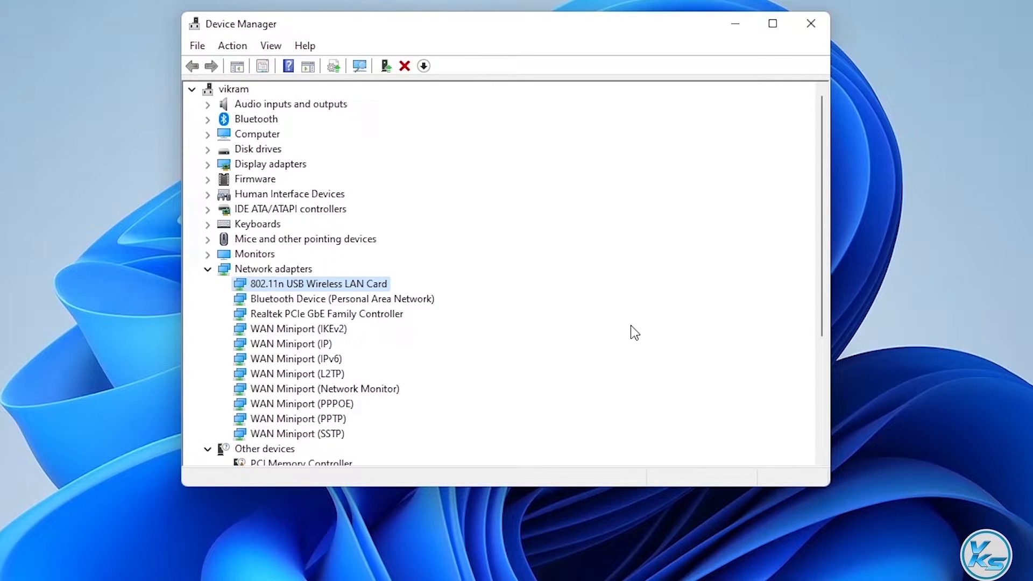
Step: Uninstall the 802.11n USB Wireless LAN Card device and close Device Manager
right_click(314, 288)
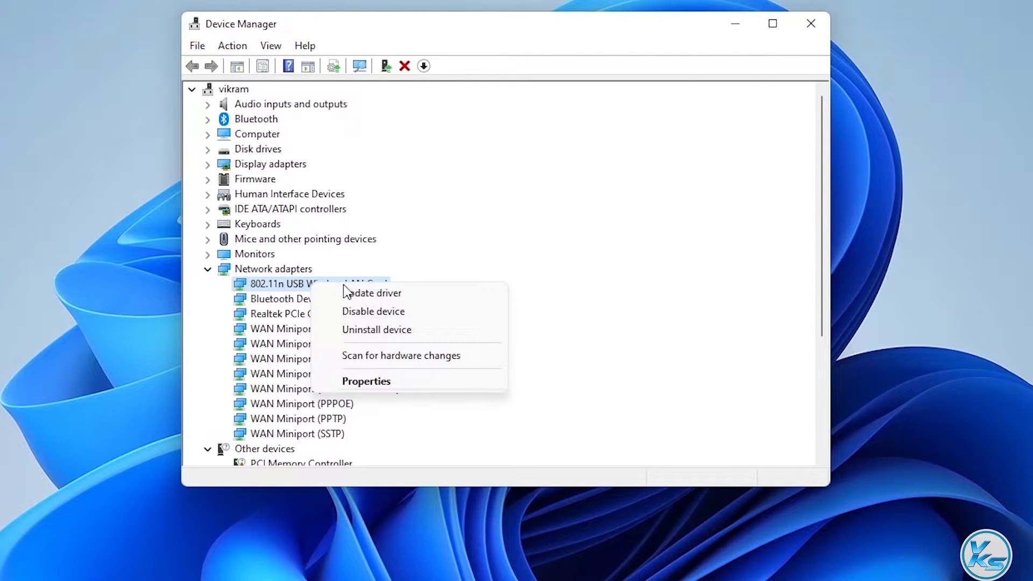
left_click(369, 331)
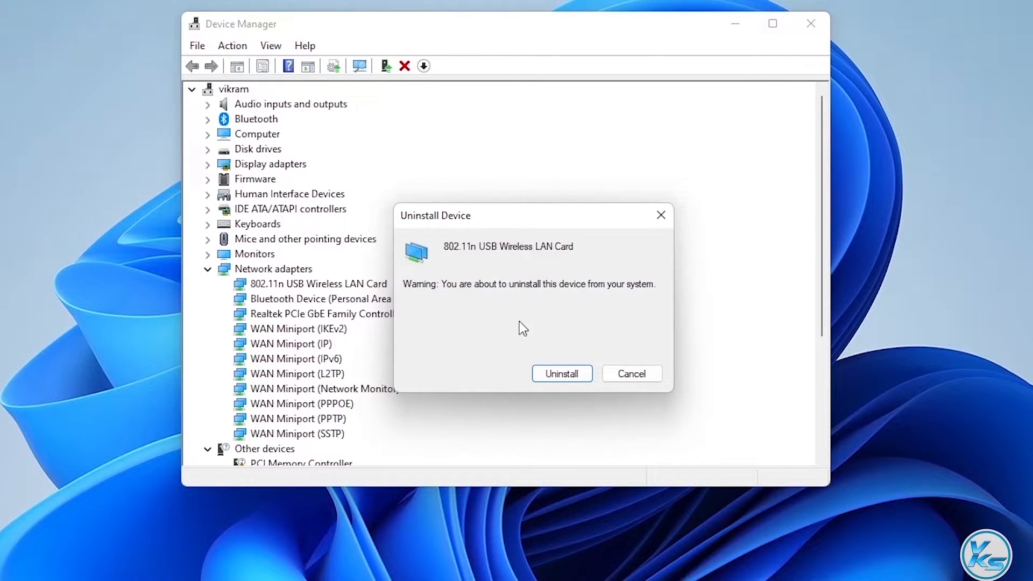
left_click(562, 376)
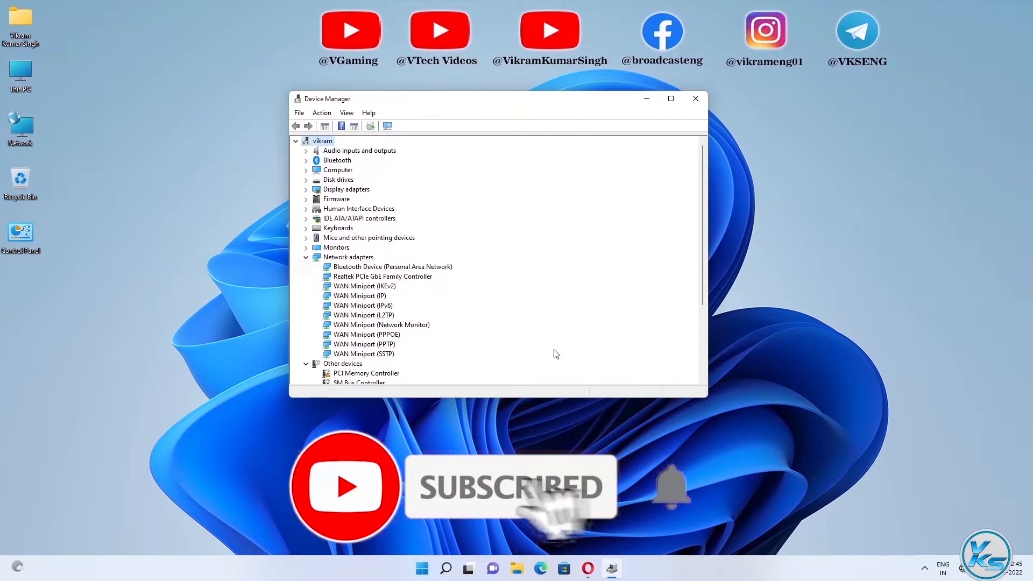
left_click(695, 99)
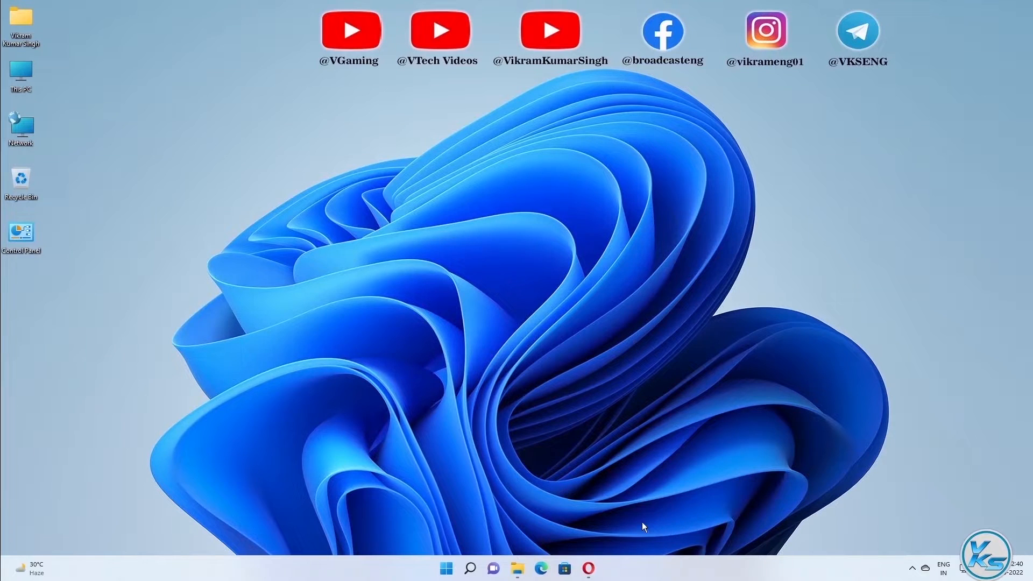
Step: Switch to Opera, check the Internet connection status on the Tenda router's status page, and minimize the browser
left_click(596, 569)
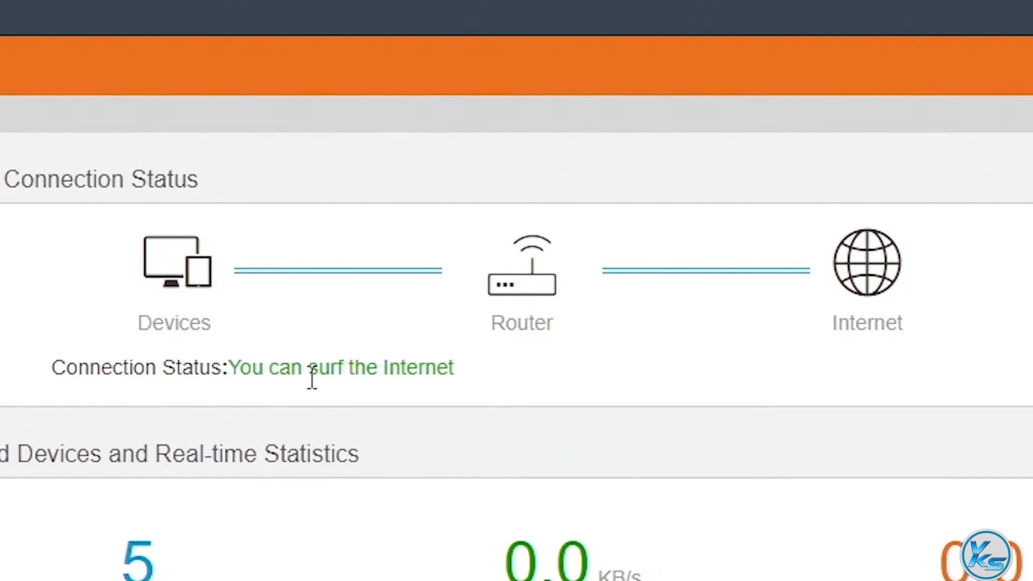
mouse_move(448, 370)
left_mouse_down()
mouse_move(221, 364)
mouse_move(450, 365)
left_mouse_up()
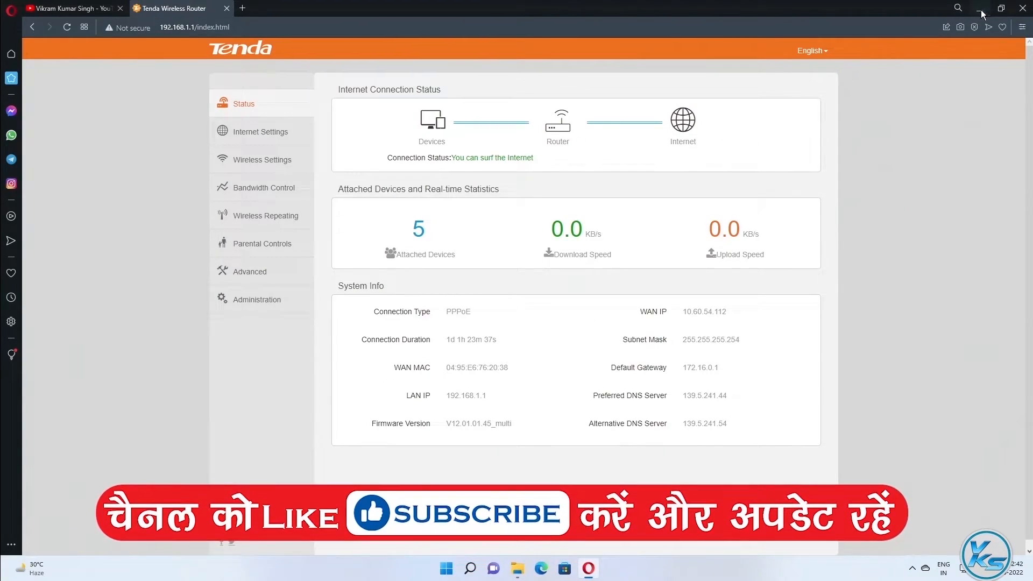
left_click(980, 8)
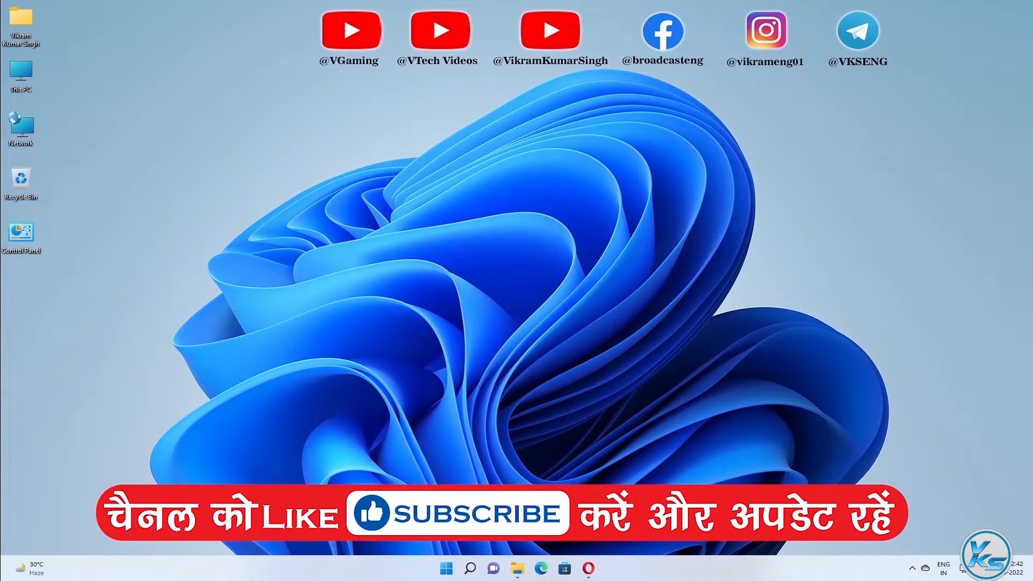
Step: Open the Other troubleshooters page in the Windows system settings and look through the available troubleshooters
right_click(447, 568)
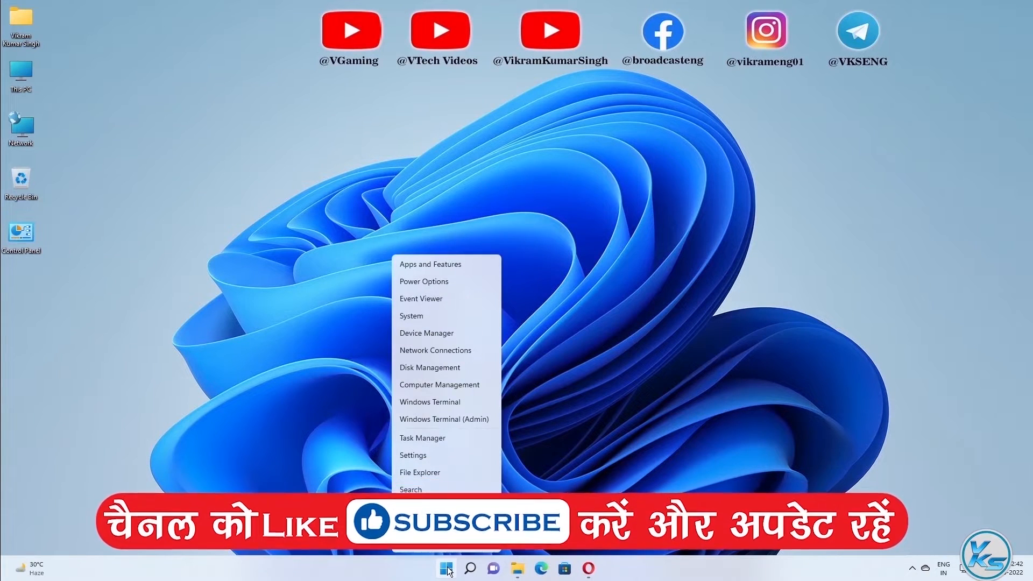
left_click(422, 460)
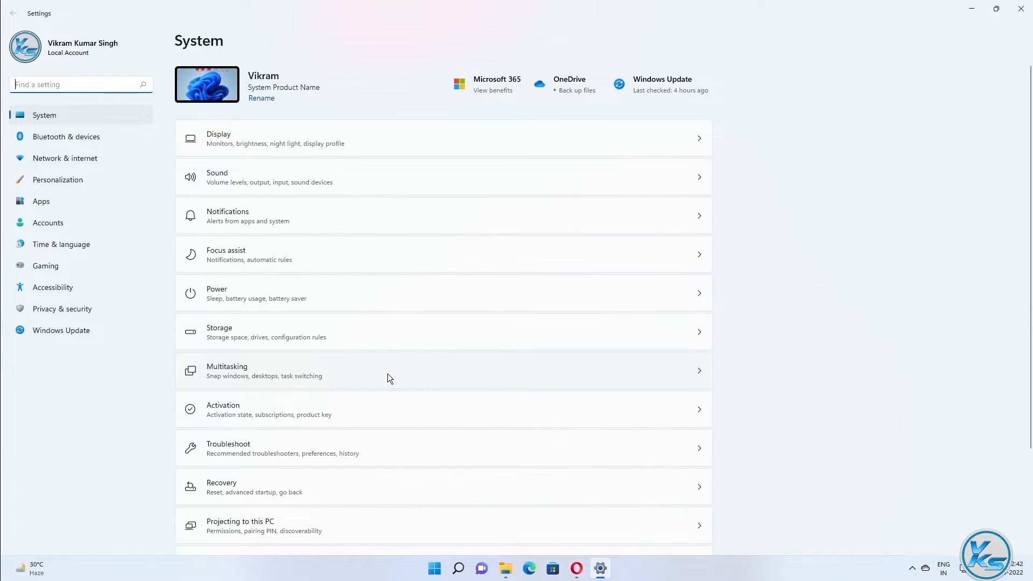
scroll(389, 255, "down", 3)
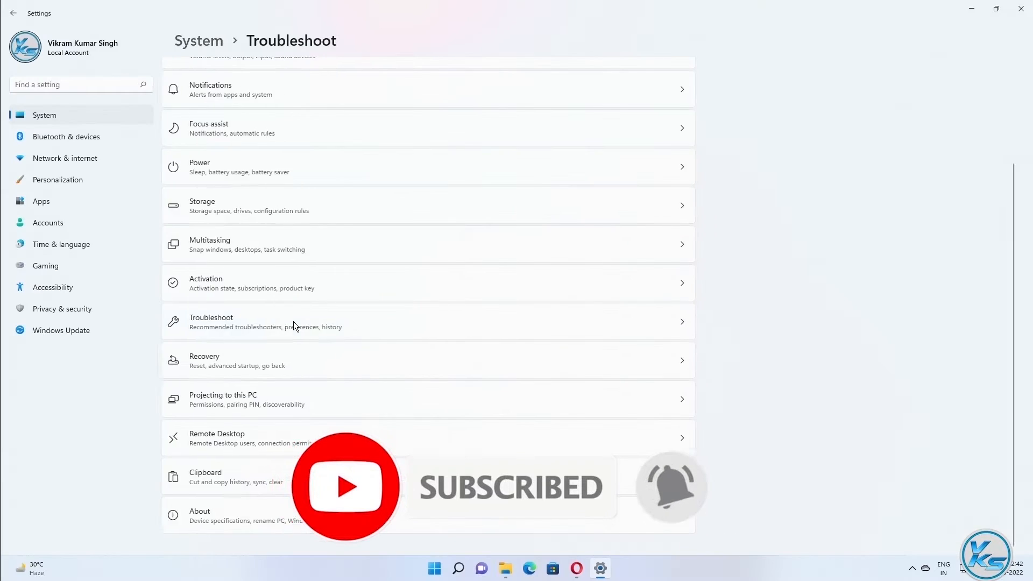
left_click(423, 256)
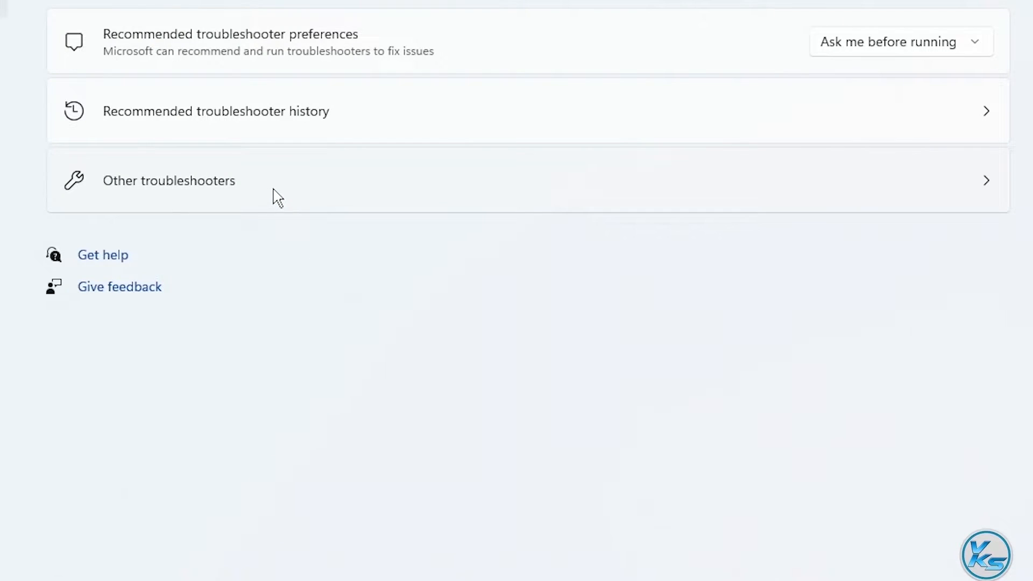
left_click(278, 198)
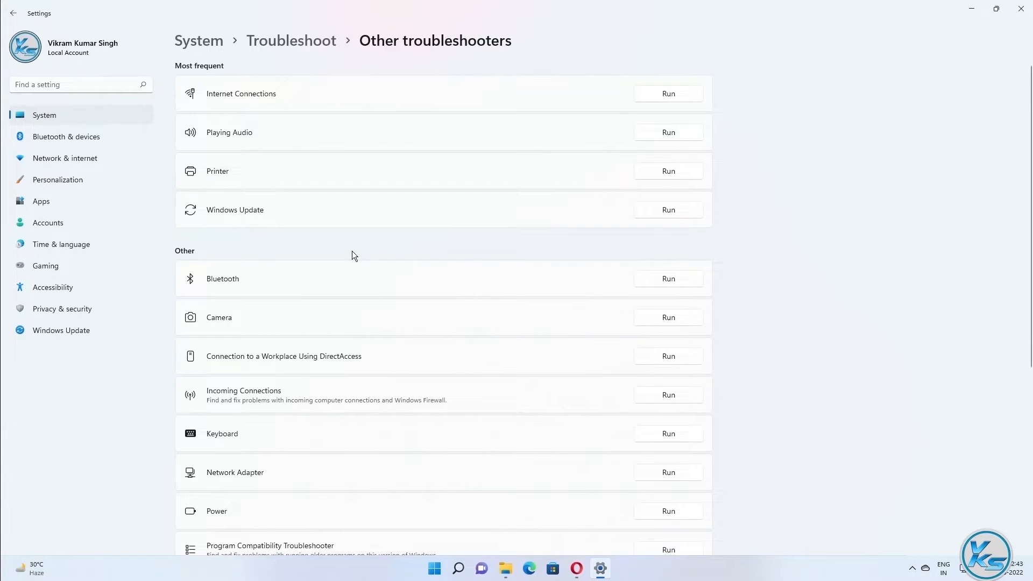
scroll(351, 234, "down", 5)
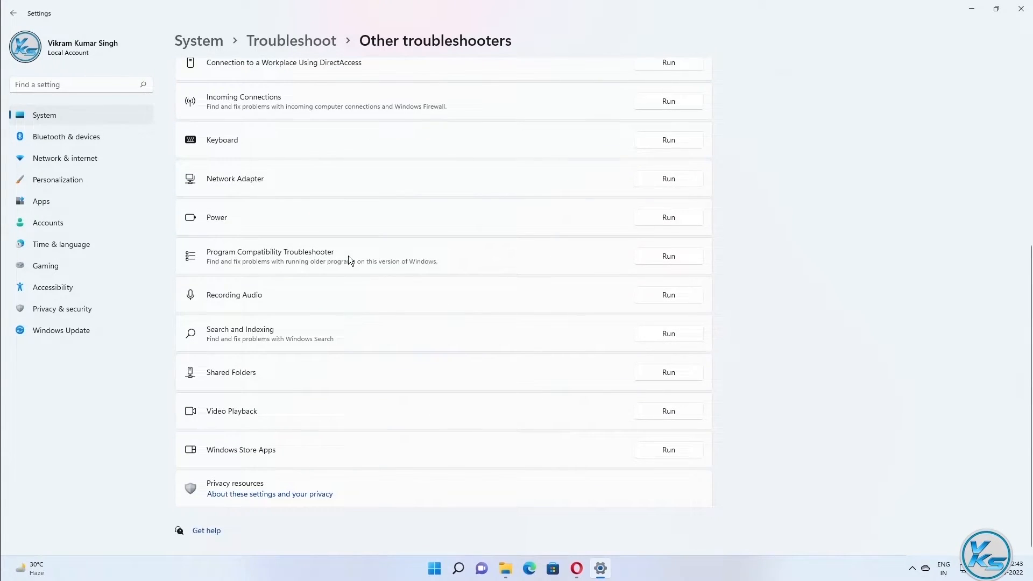
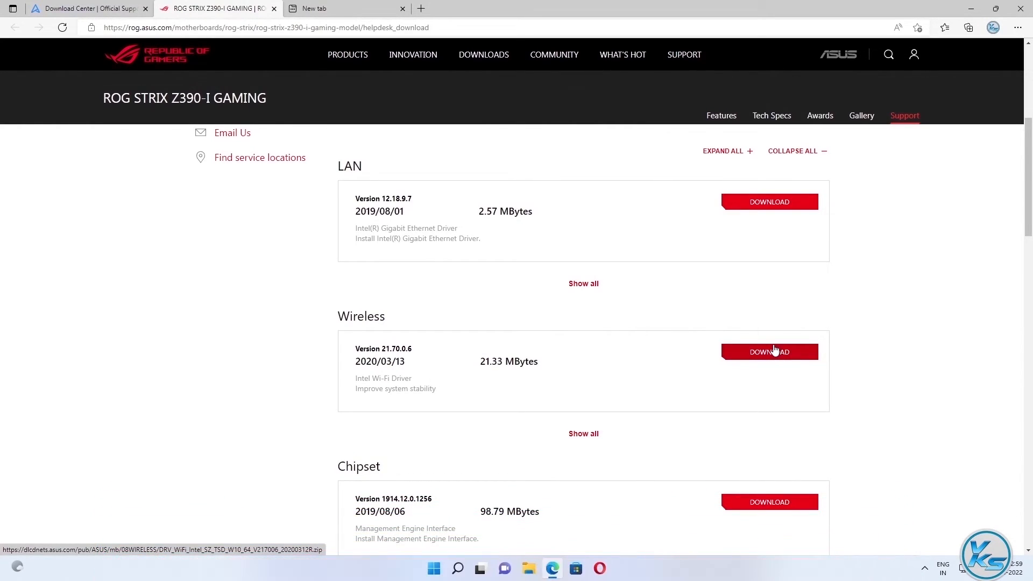
Step: Close the browser showing the ASUS driver downloads and view the available Wi-Fi networks in quick settings
left_click(1020, 8)
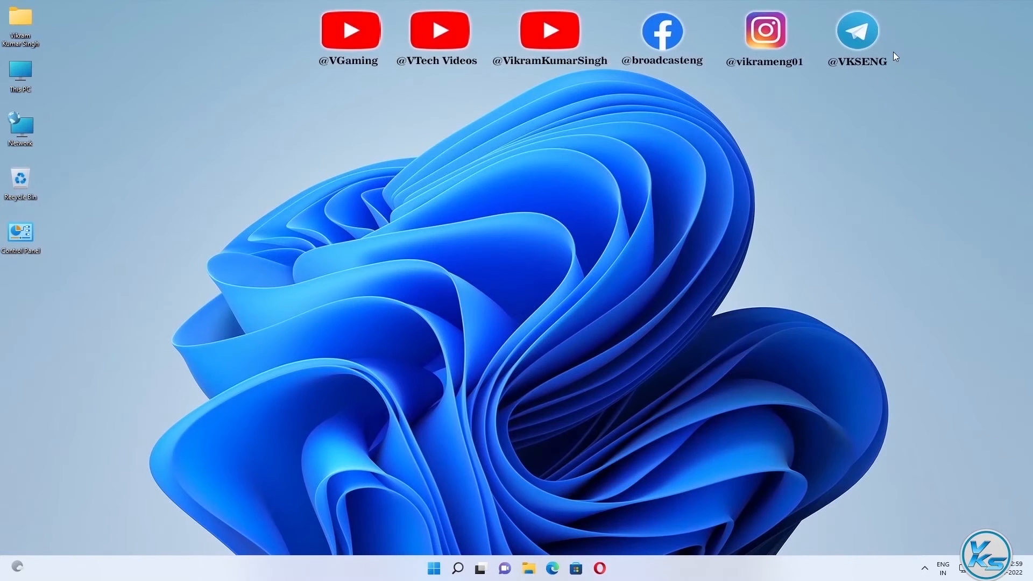
left_click(959, 568)
left_click(883, 343)
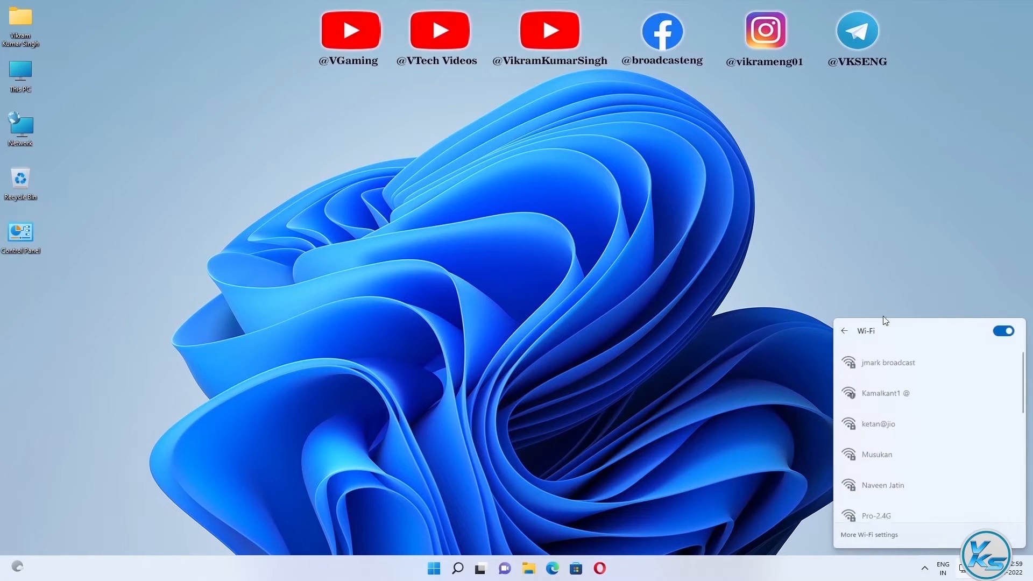
Step: Close the Wi-Fi list, reopen quick settings and view the available Wi-Fi networks again
left_click(762, 373)
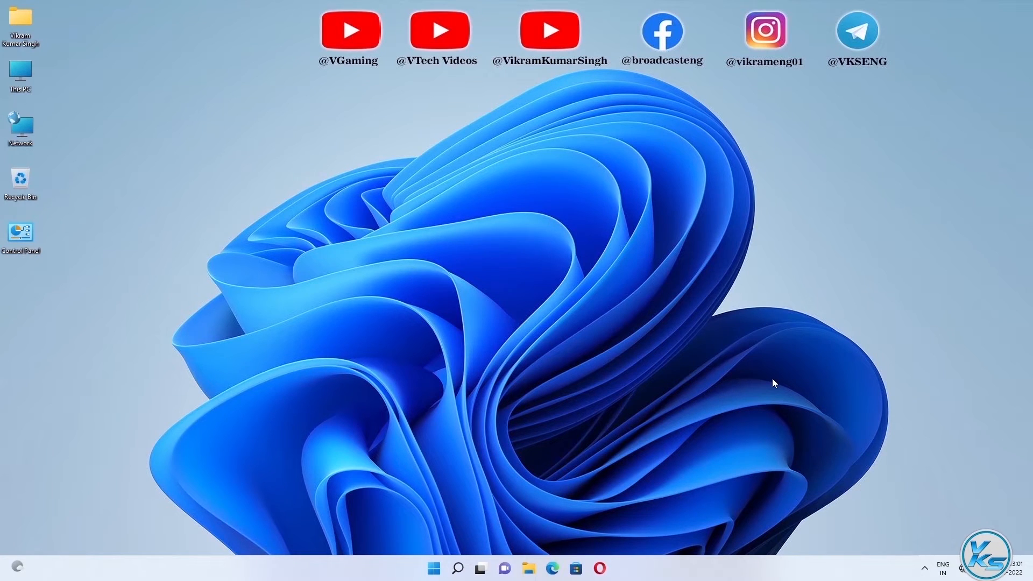
left_click(960, 569)
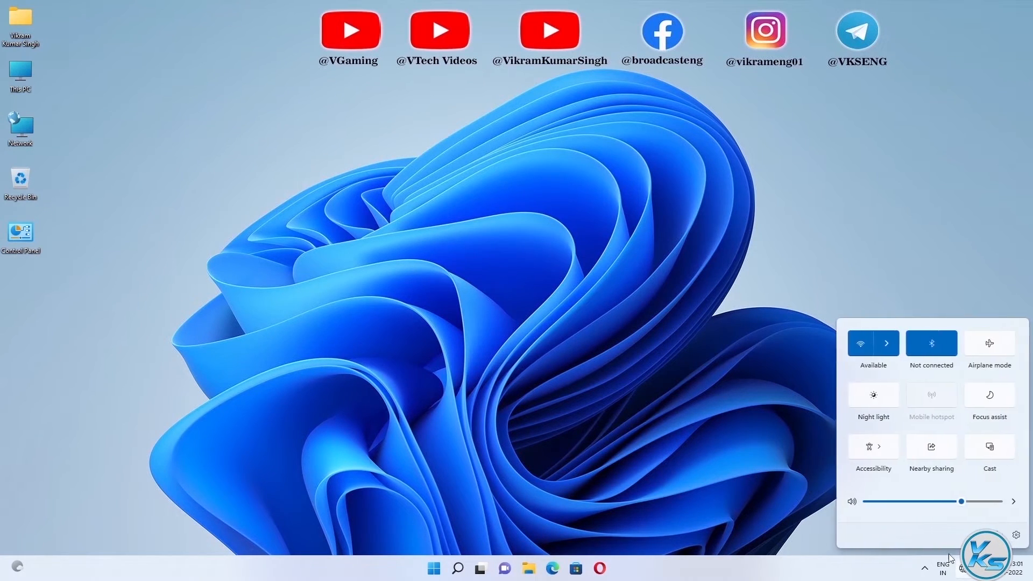
left_click(885, 343)
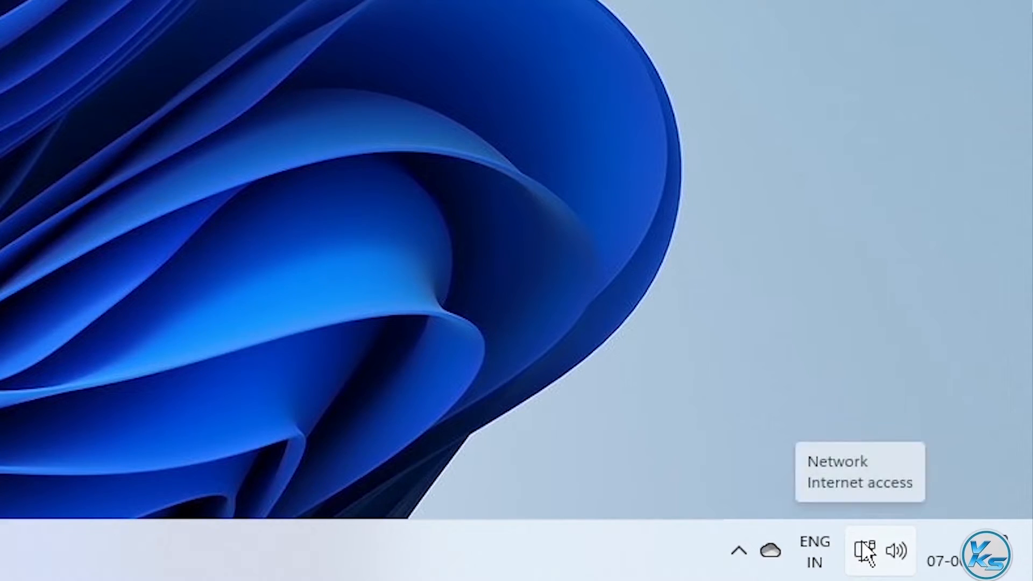
Step: Open the Network Connections window from the advanced network settings under Network & internet
right_click(865, 549)
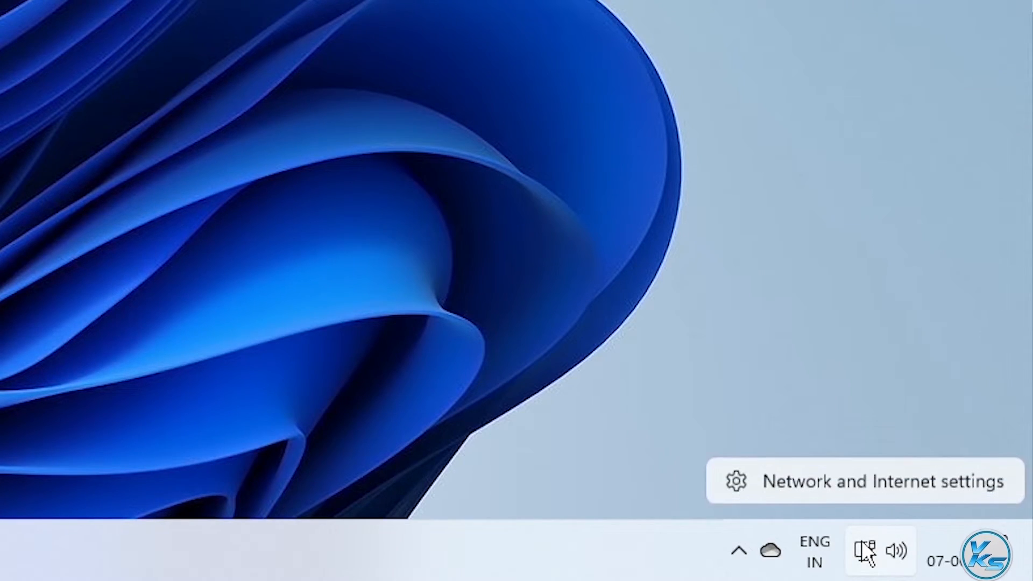
left_click(825, 487)
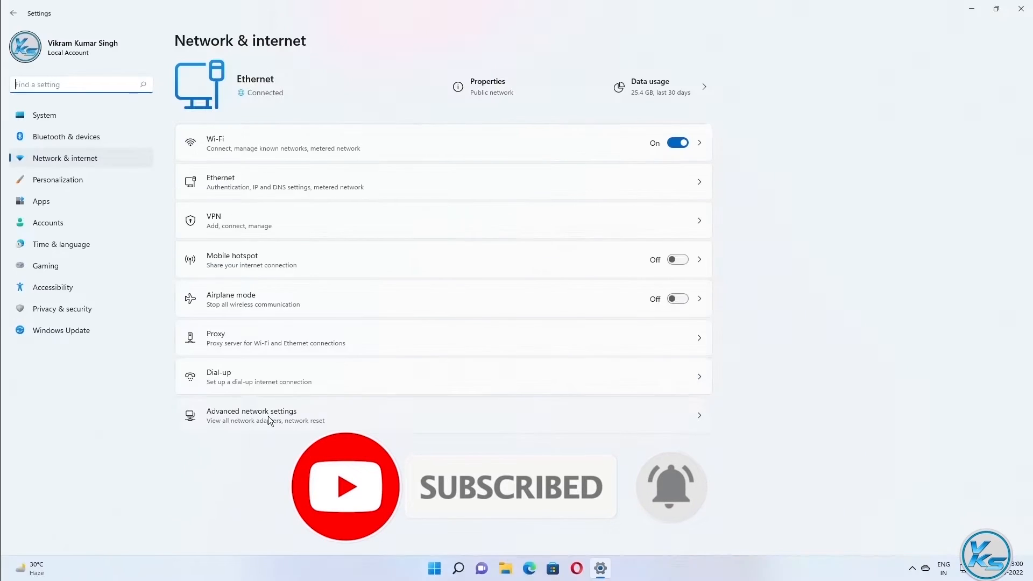
left_click(307, 311)
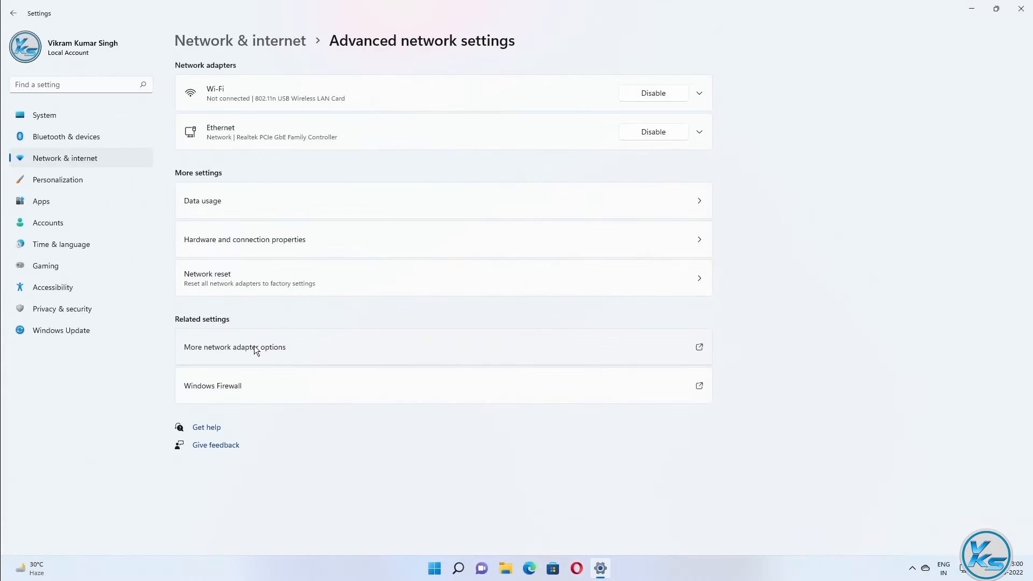
left_click(286, 263)
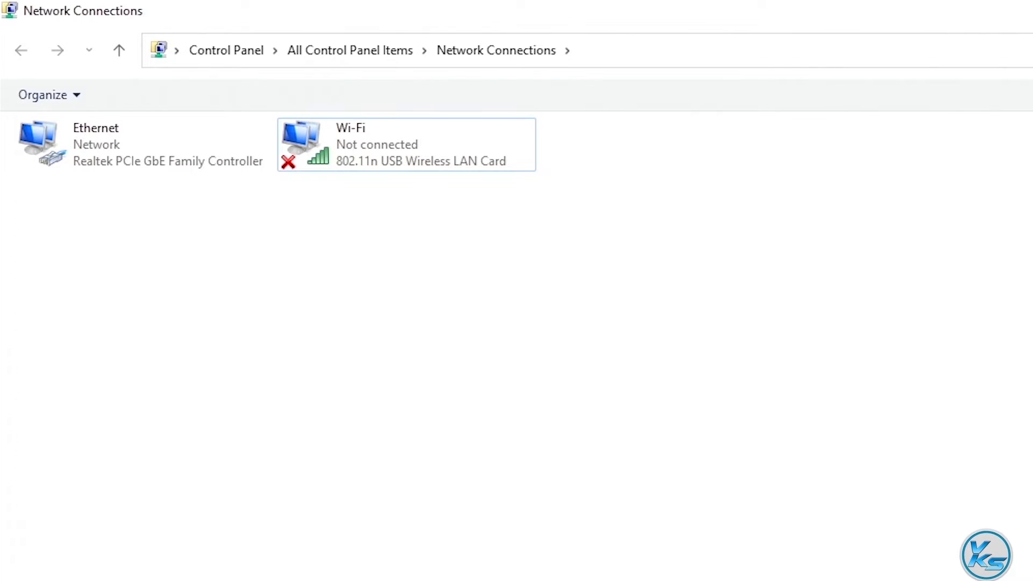
Step: View the actions available for the 802.11n Wi-Fi adapter without running any of them
left_click(375, 146)
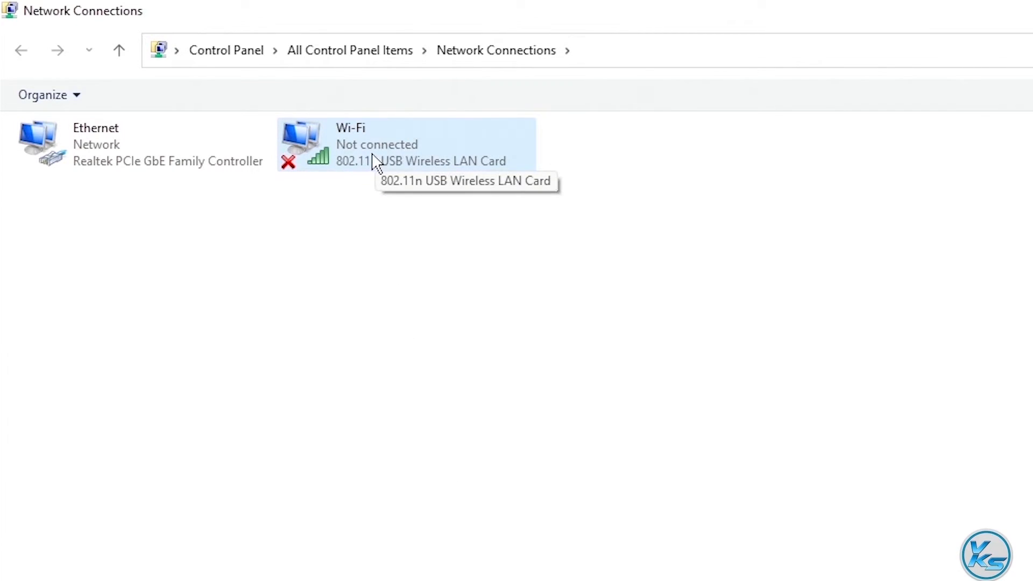
right_click(369, 160)
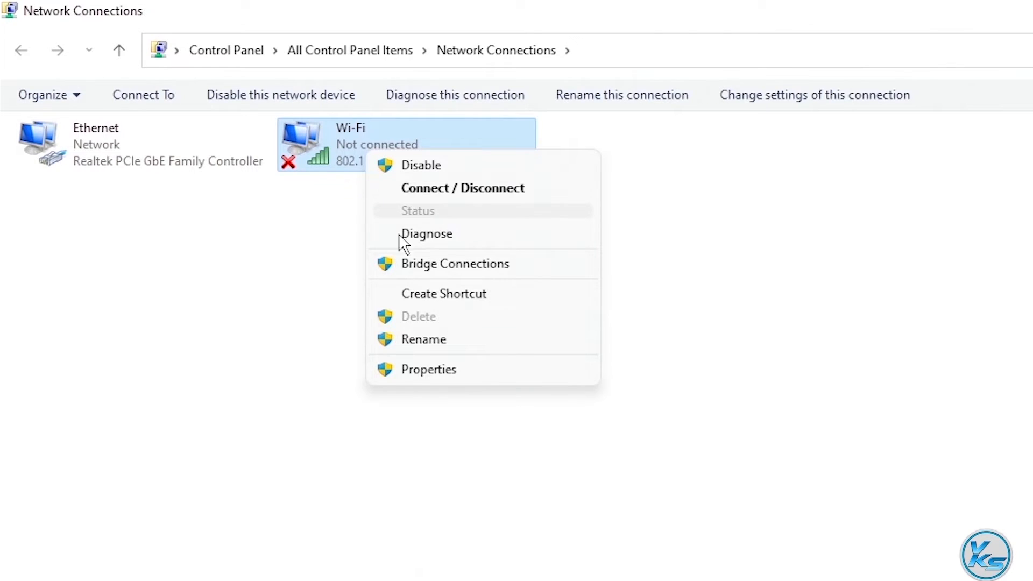
left_click(487, 568)
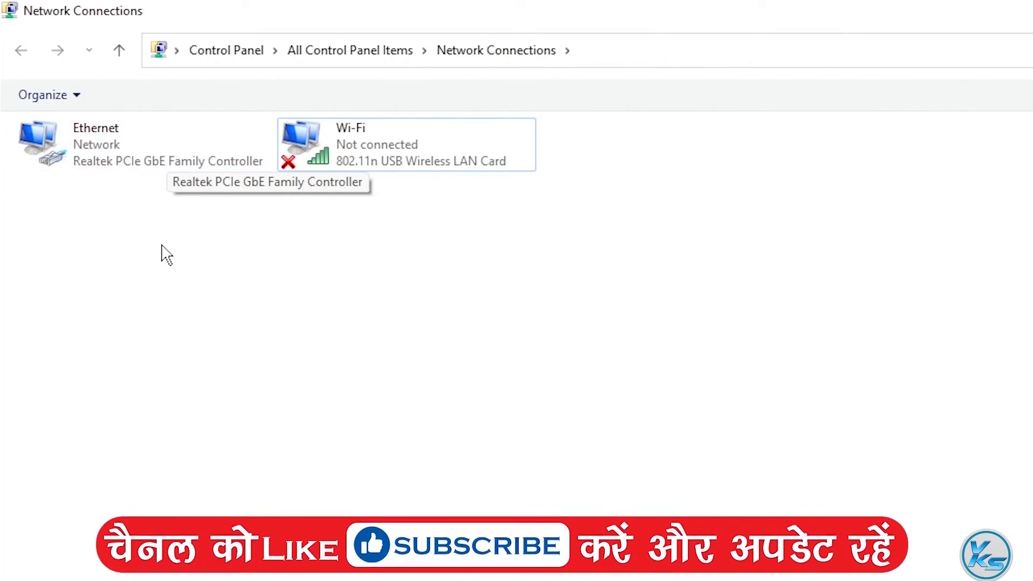
Step: Open the Ethernet connection's status and reposition its dialog
right_click(105, 144)
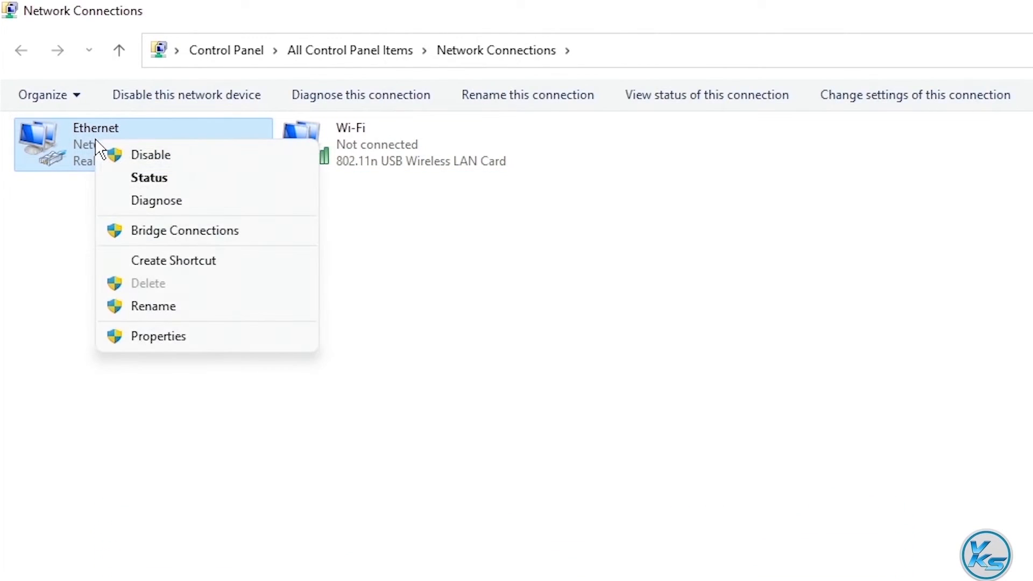
left_click(150, 179)
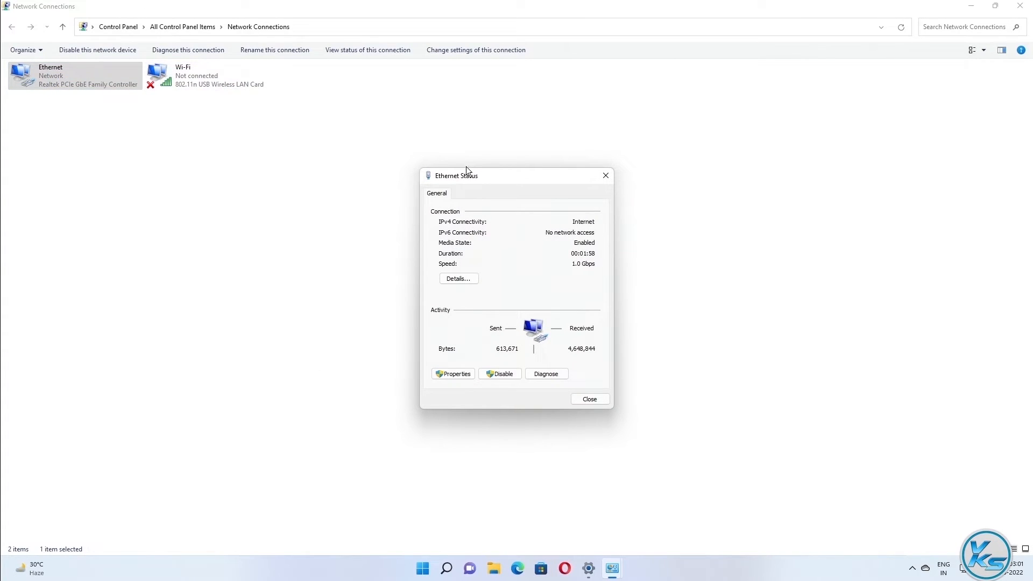
left_click_drag(492, 182, 490, 105)
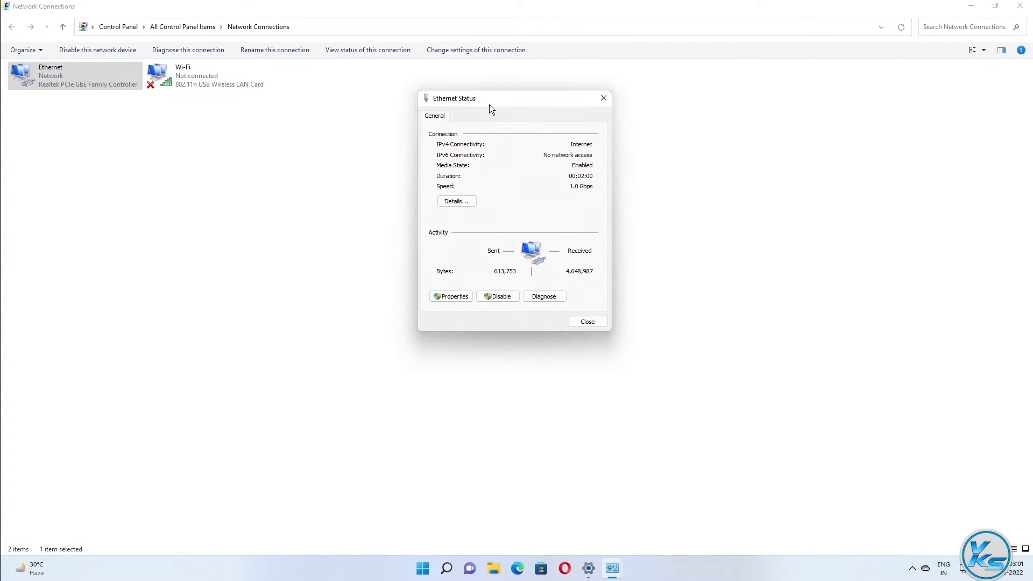
Step: Examine the IPv4 address, subnet mask, default gateway and DHCP server in the Ethernet connection details
left_click(459, 202)
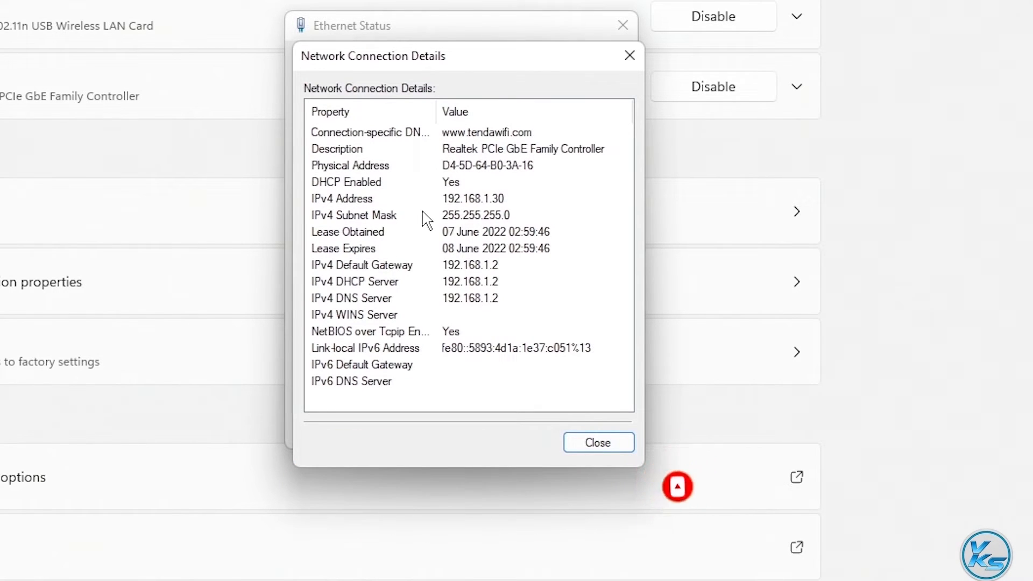
left_click(468, 202)
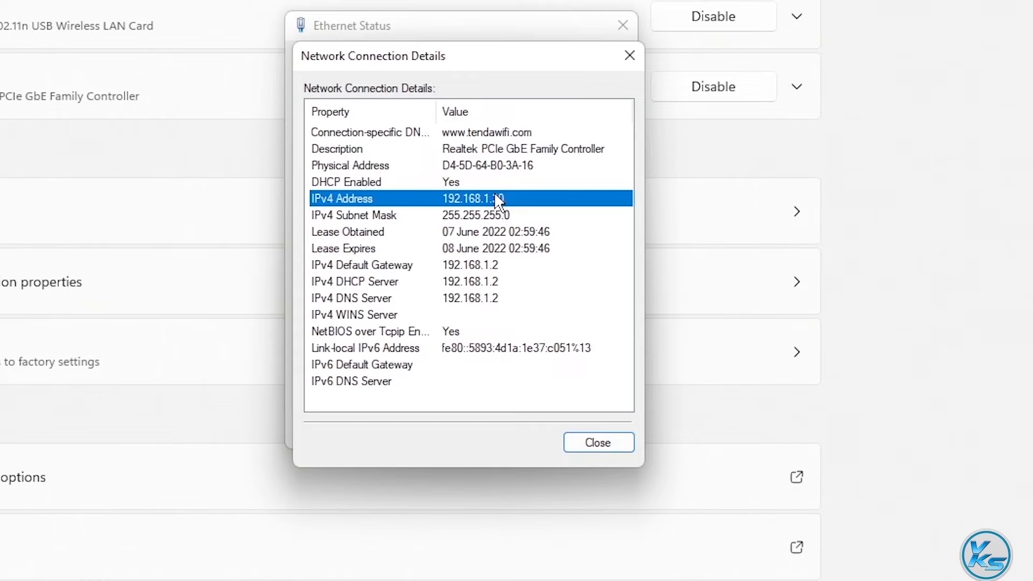
left_click(483, 218)
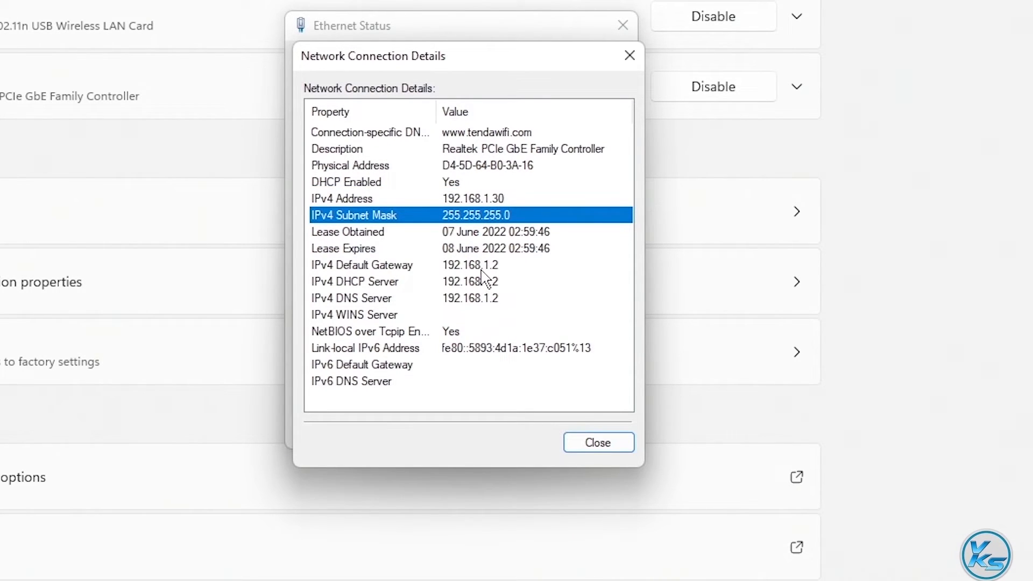
left_click(441, 270)
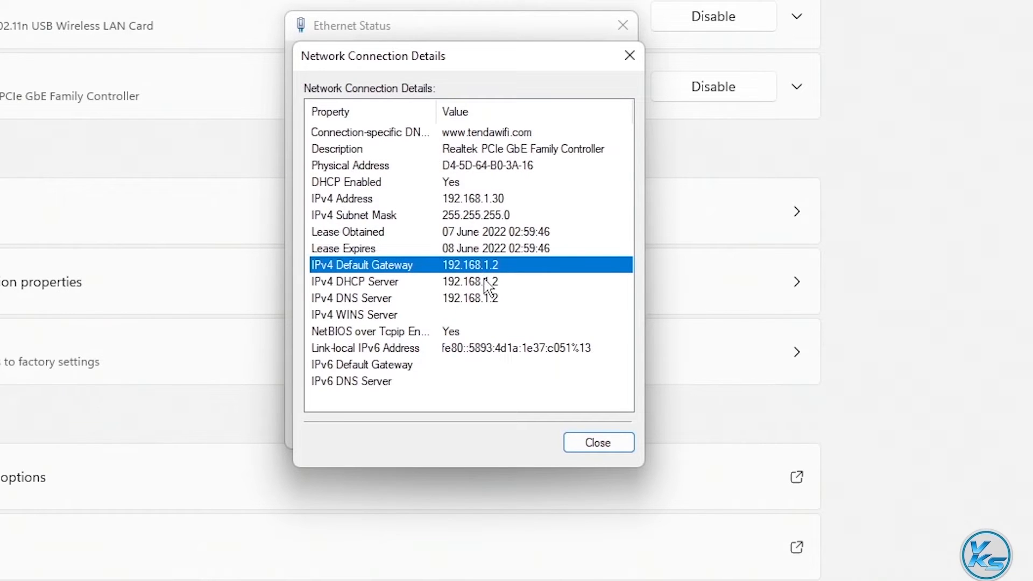
left_click(504, 276)
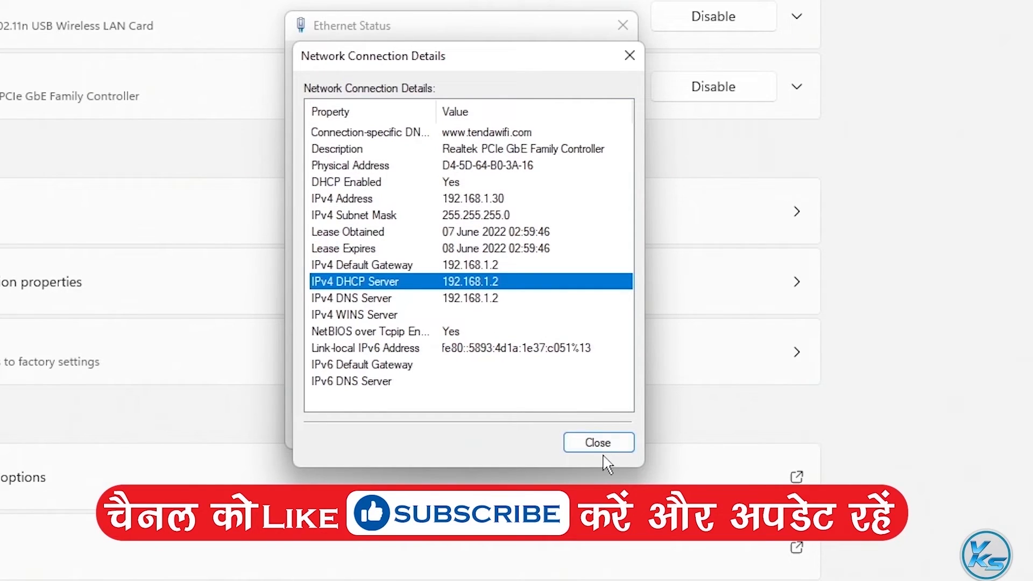
left_click(590, 442)
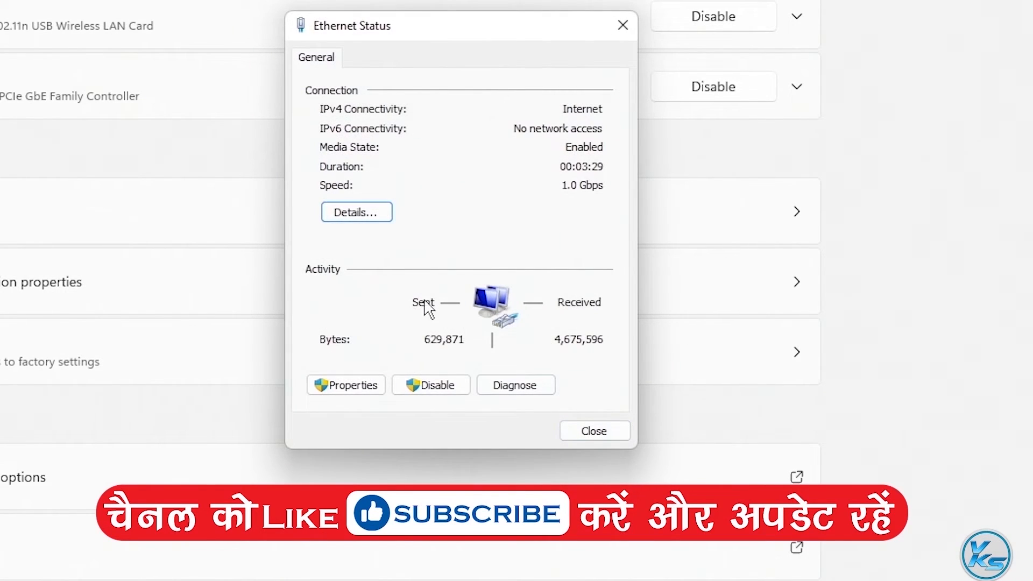
Step: Open the Internet Protocol Version 4 (TCP/IPv4) properties of the Ethernet adapter and reposition the dialog
left_click(352, 392)
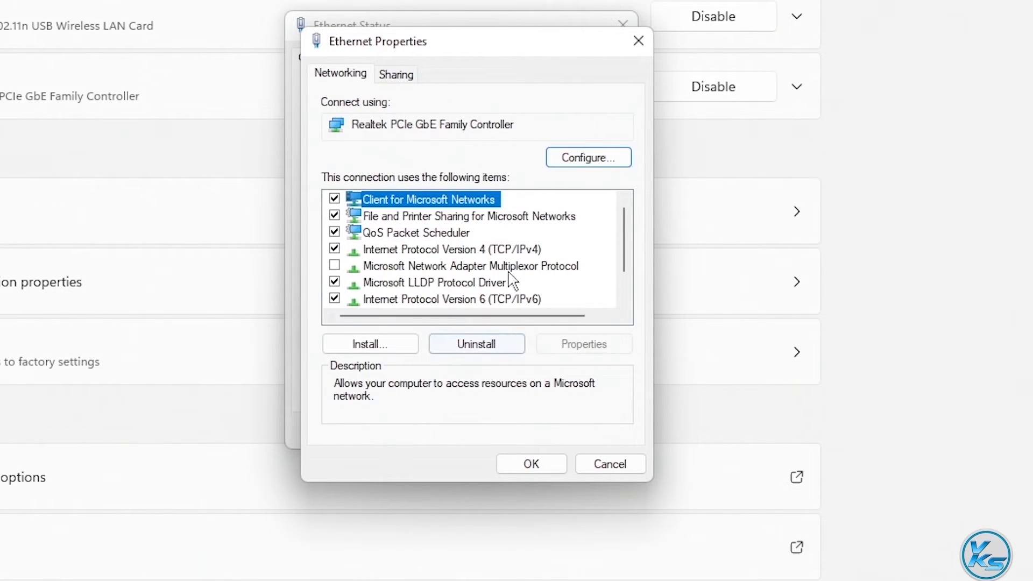
left_click(452, 251)
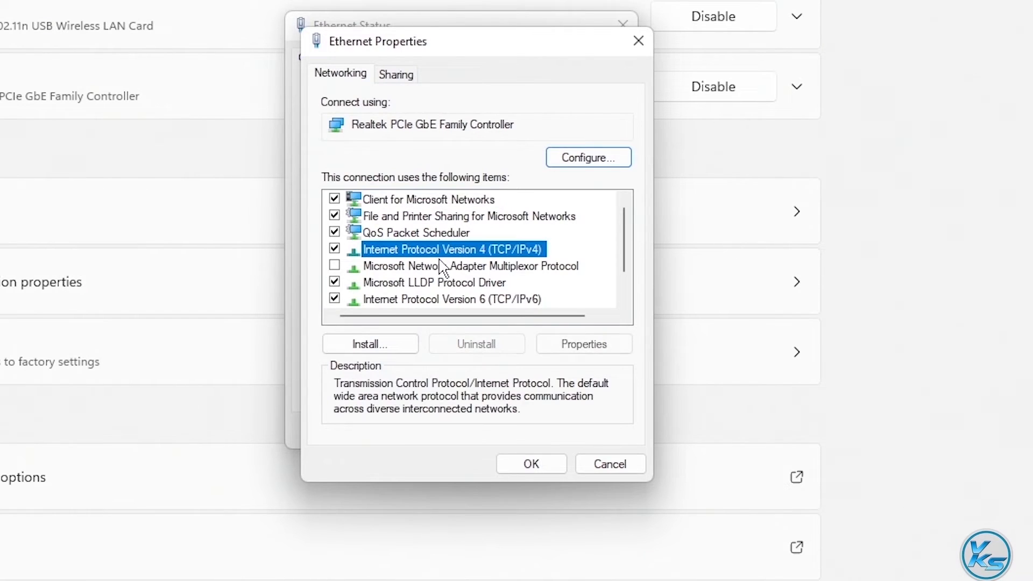
left_click(589, 348)
left_click_drag(584, 123, 659, 63)
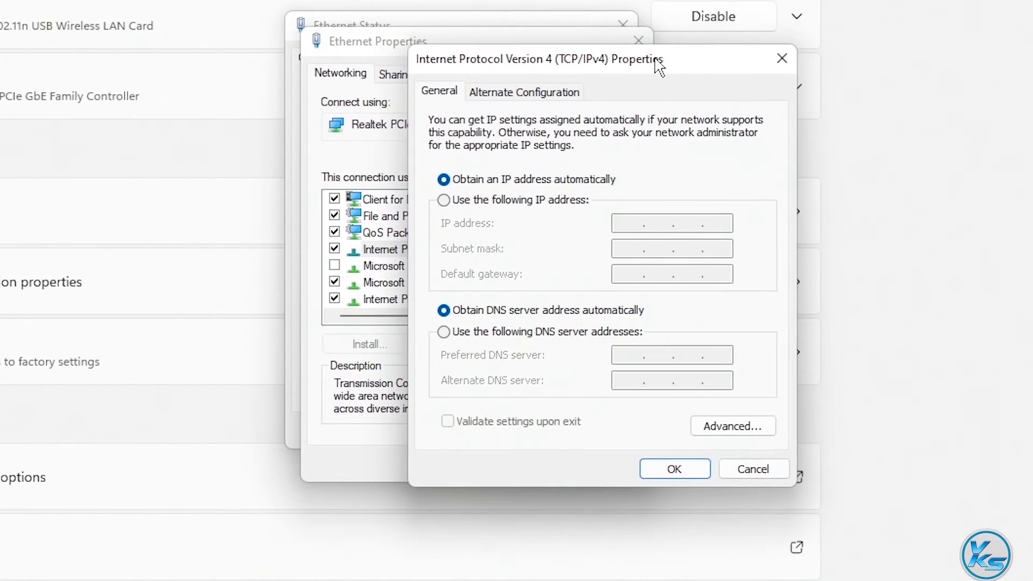
Step: Assign static IP 192.168.1.30, subnet mask 255.255.255.0, gateway 192.168.1.2 and preferred DNS 192.168.1.2 to Ethernet, and close its dialogs
left_click(478, 204)
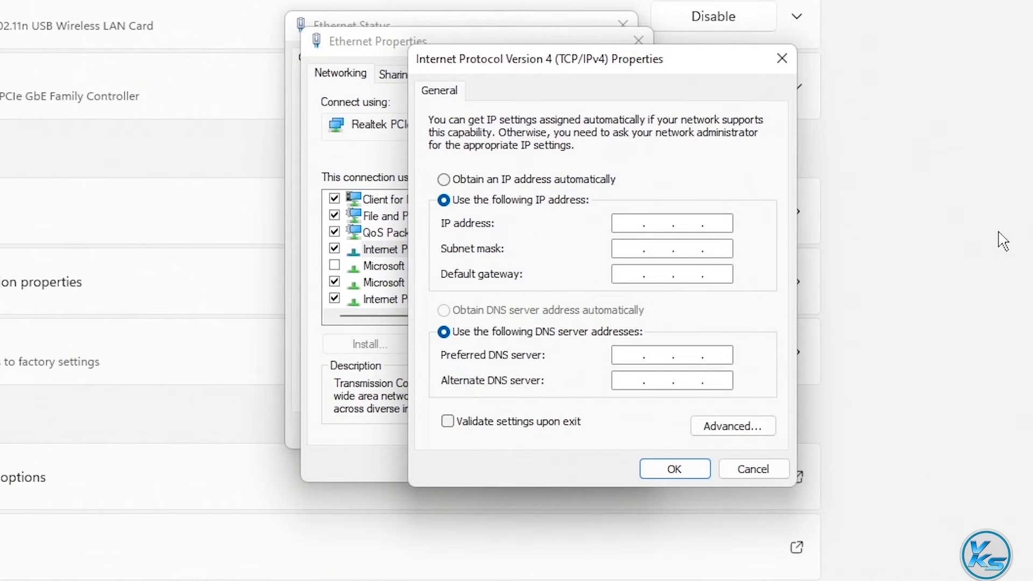
type("192 . ")
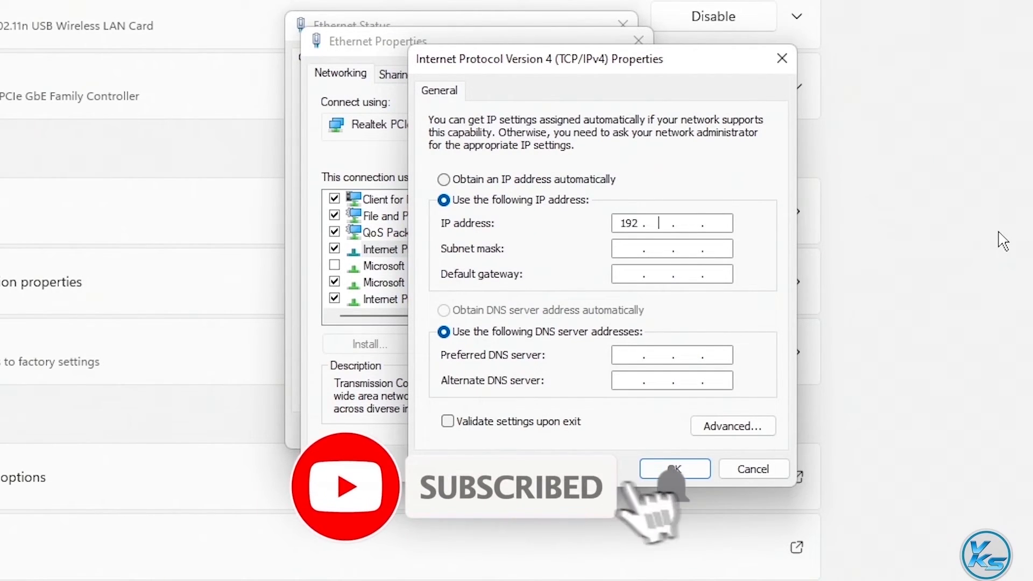
type("168 . 1 .")
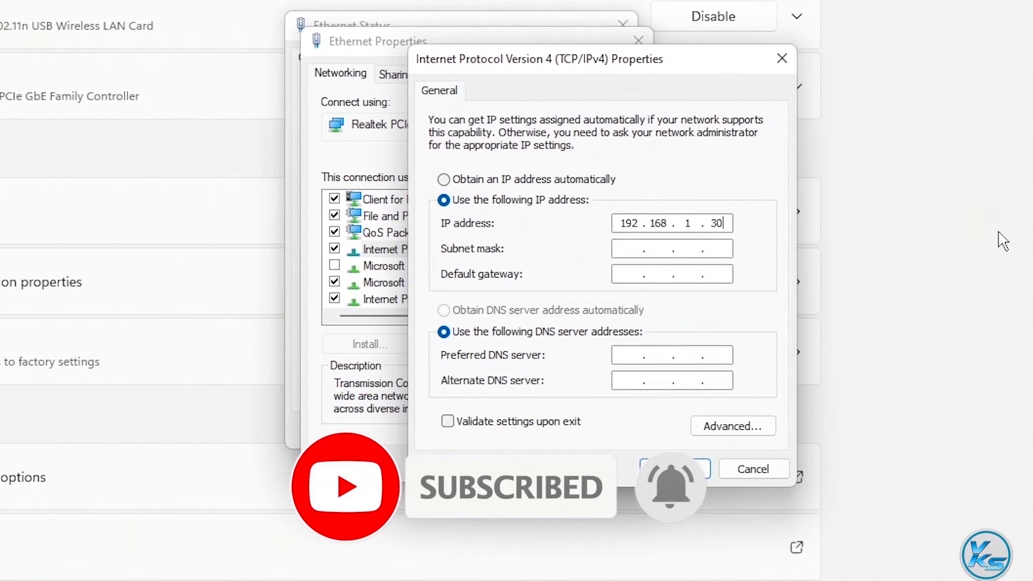
key("Tab")
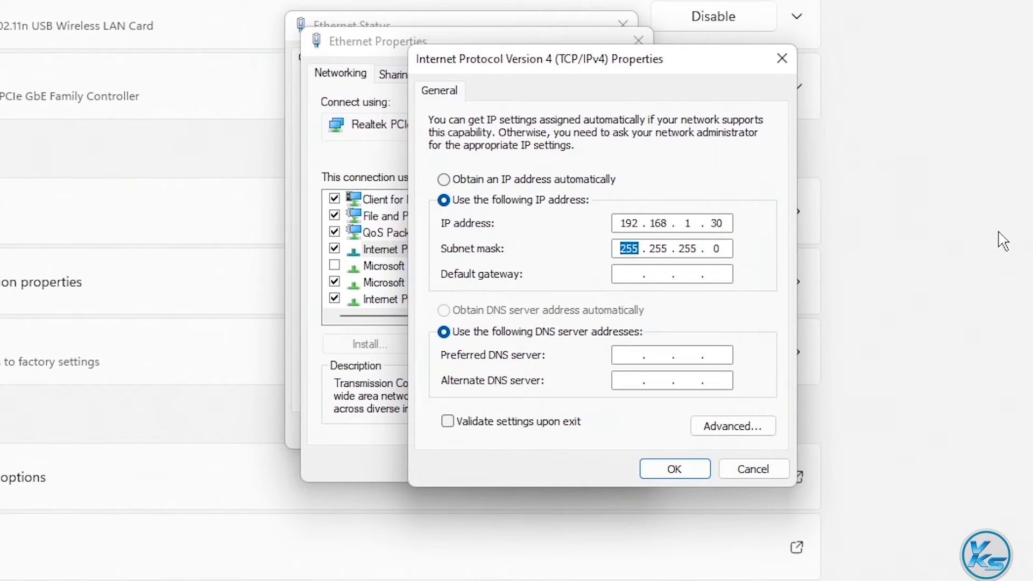
key("Tab")
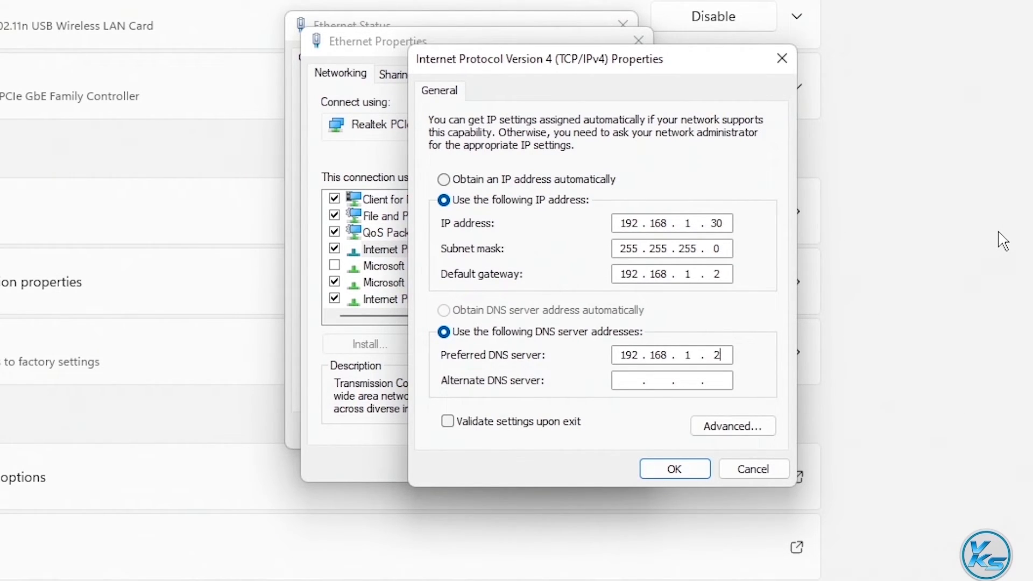
left_click(675, 470)
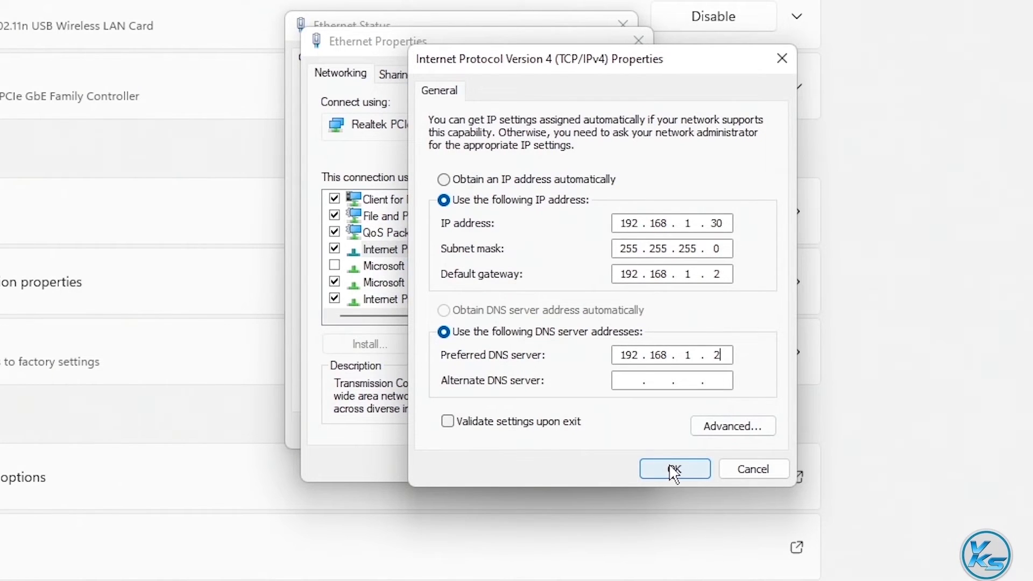
left_click(529, 466)
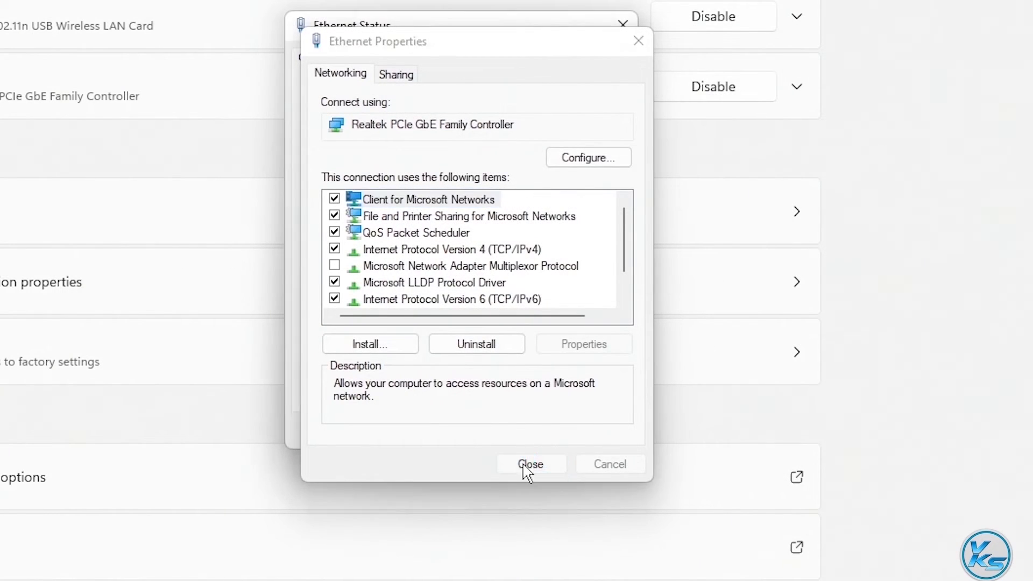
left_click(592, 433)
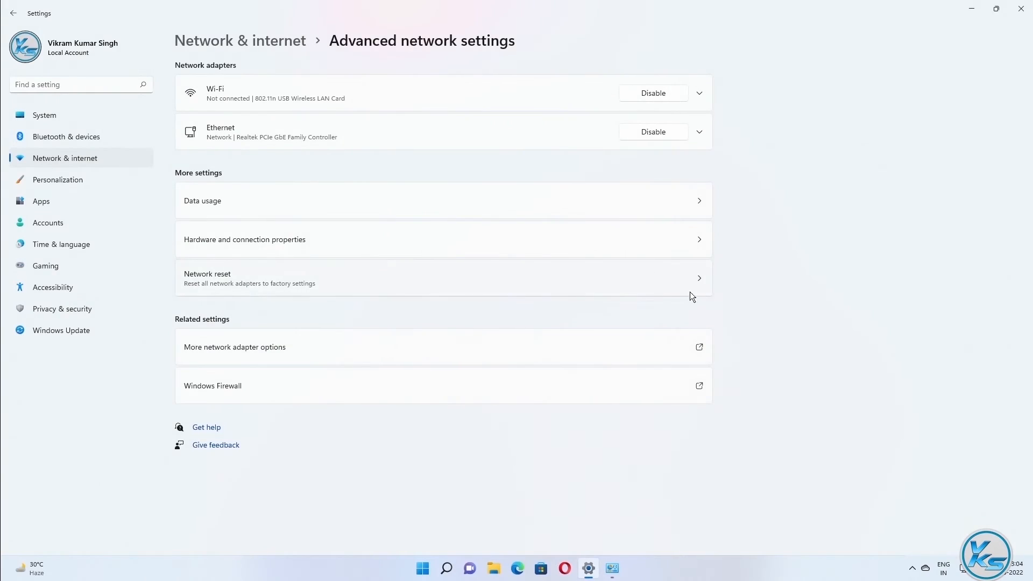
Step: Close the Settings and Network Connections windows and open Control Panel through Windows search
left_click(1022, 8)
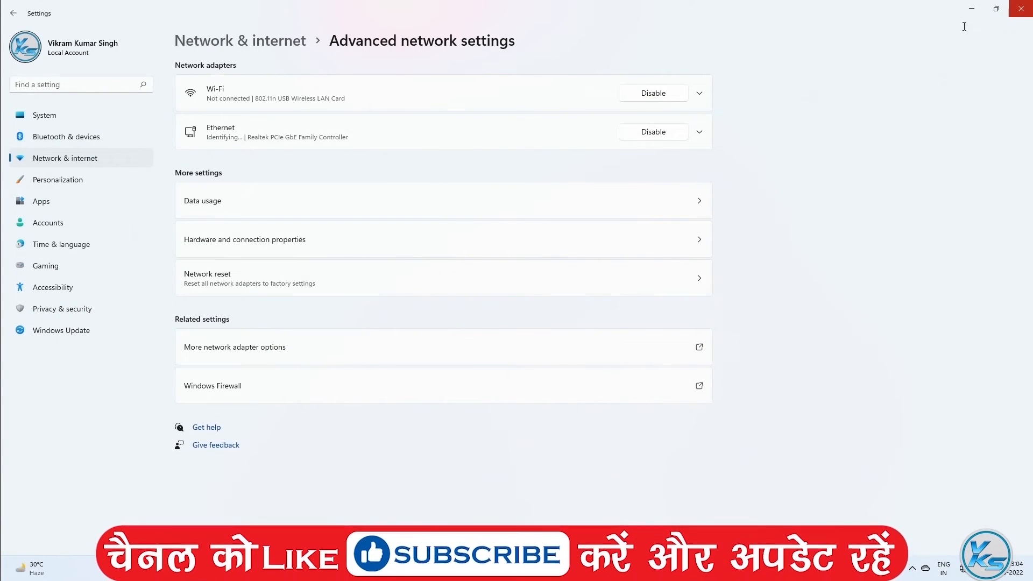
left_click(1021, 6)
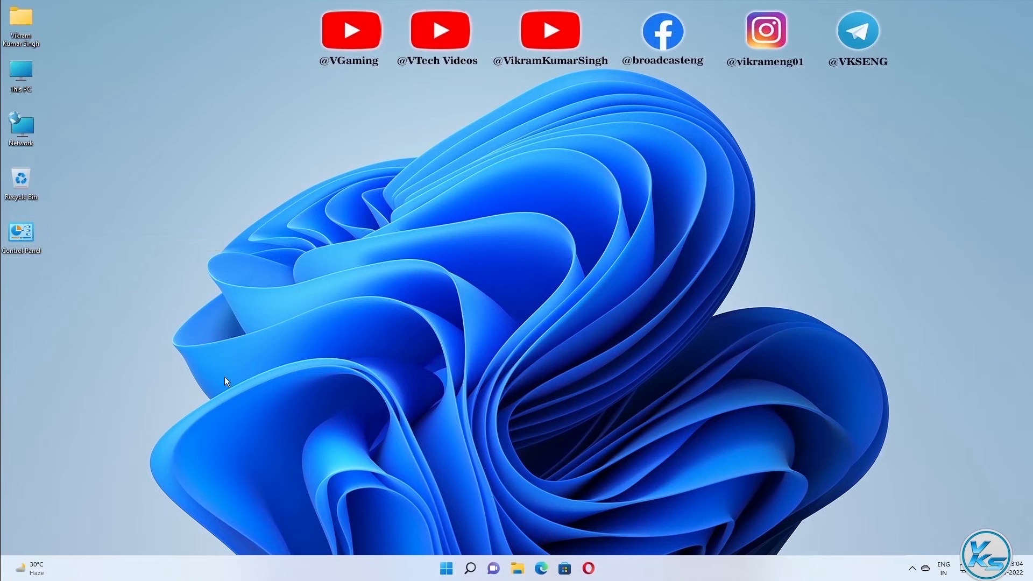
left_click(468, 566)
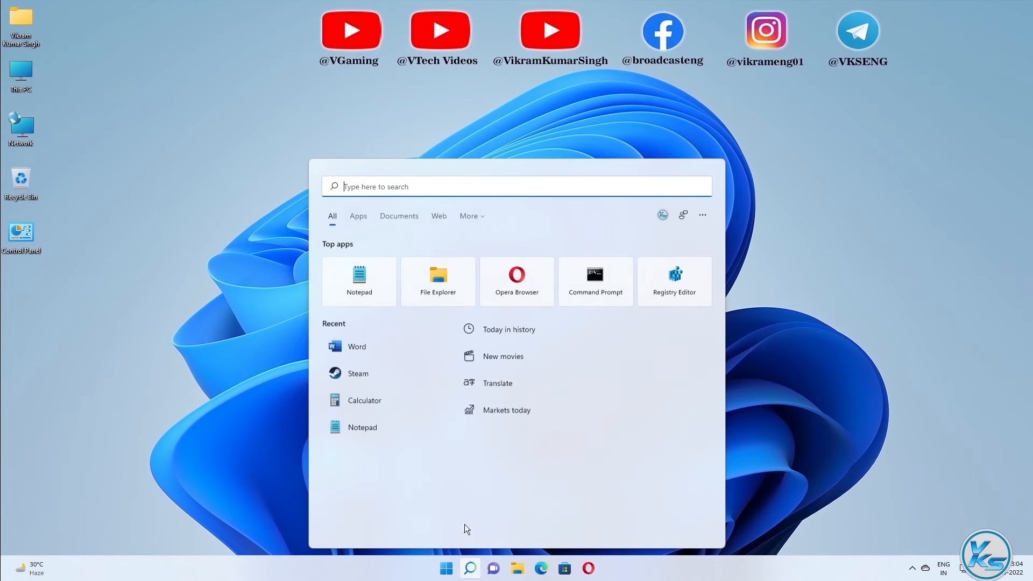
type("control Panel")
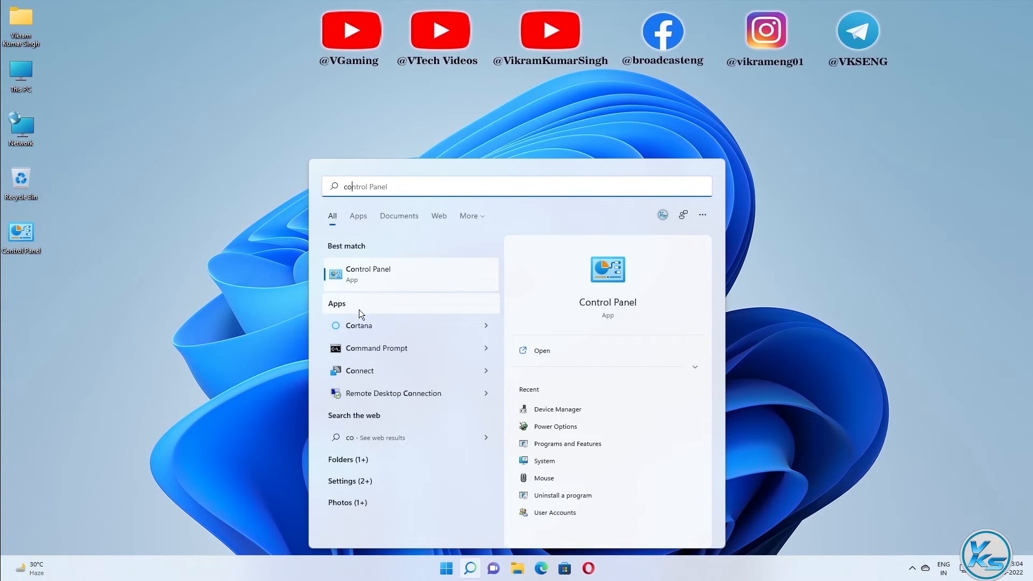
left_click(371, 274)
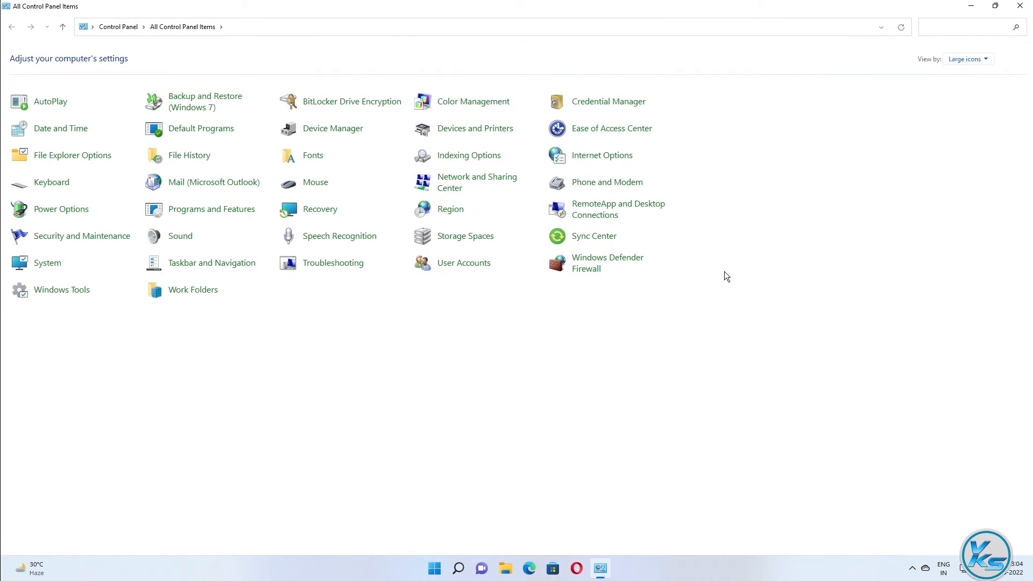
Step: Show the Control Panel items as large icons and open the power button settings in Power Options
left_click(970, 60)
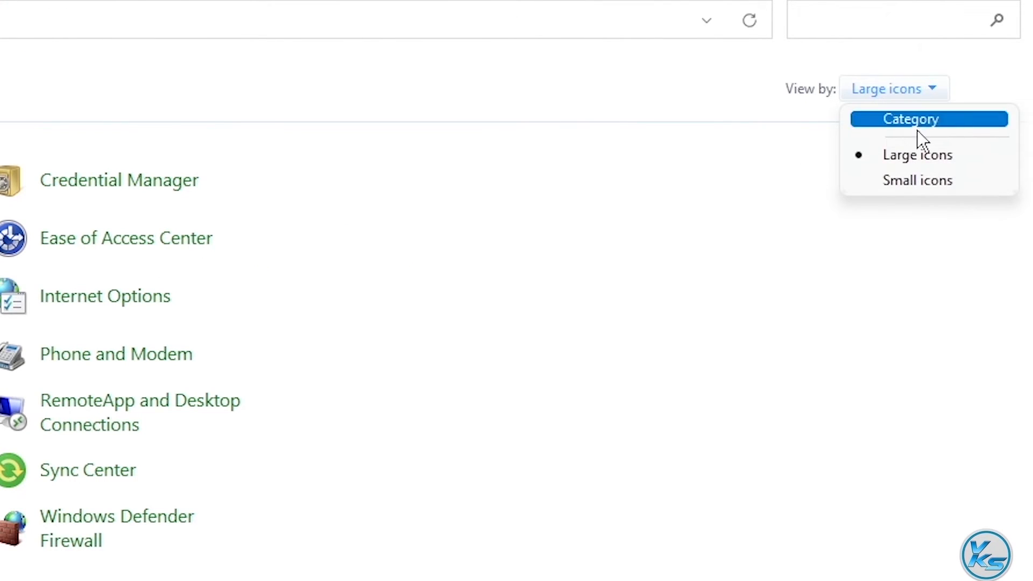
left_click(931, 158)
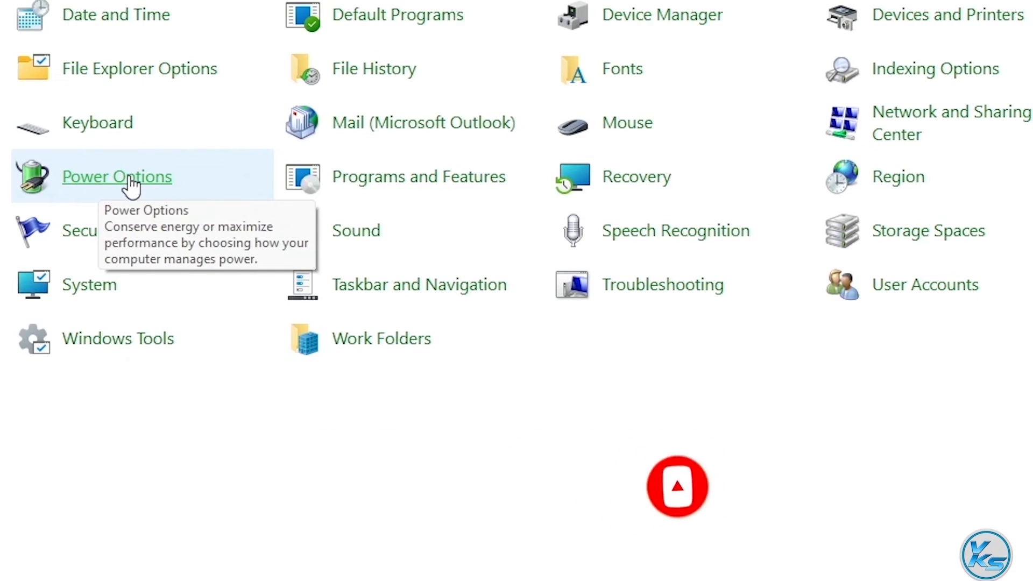
left_click(130, 185)
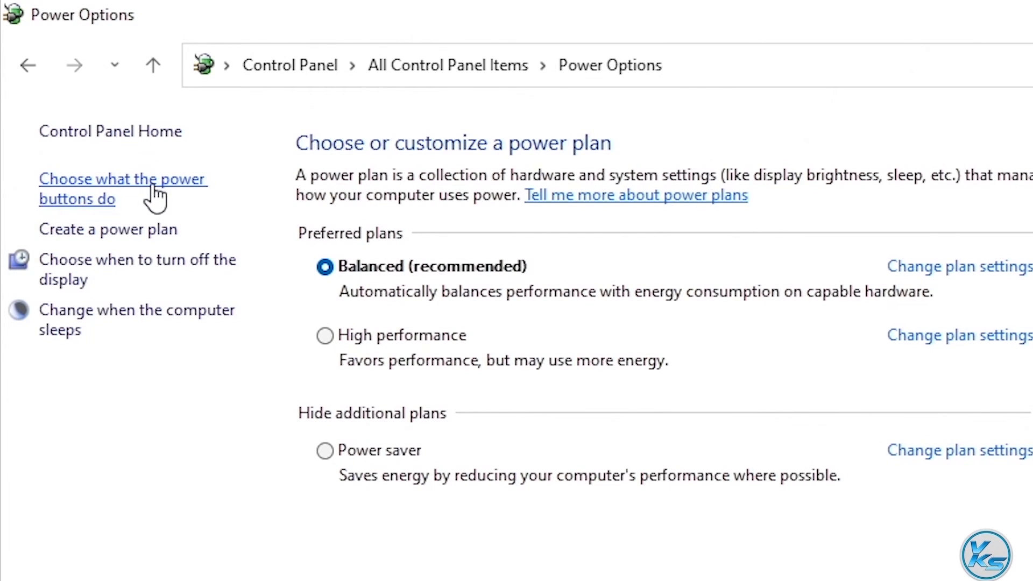
left_click(153, 188)
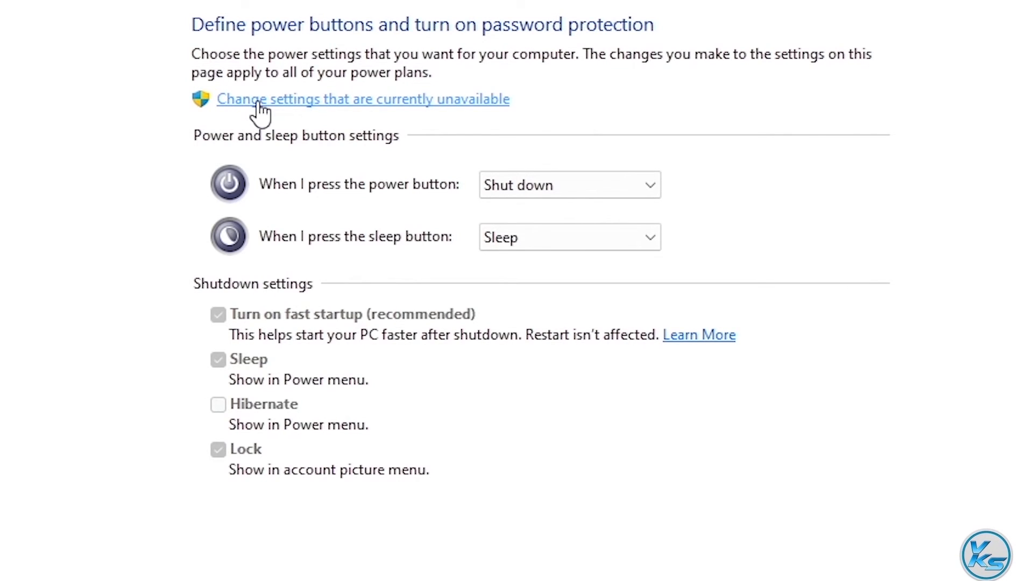
Step: Unlock the unavailable shutdown settings, turn off fast startup, save the changes and close Power Options
left_click(260, 110)
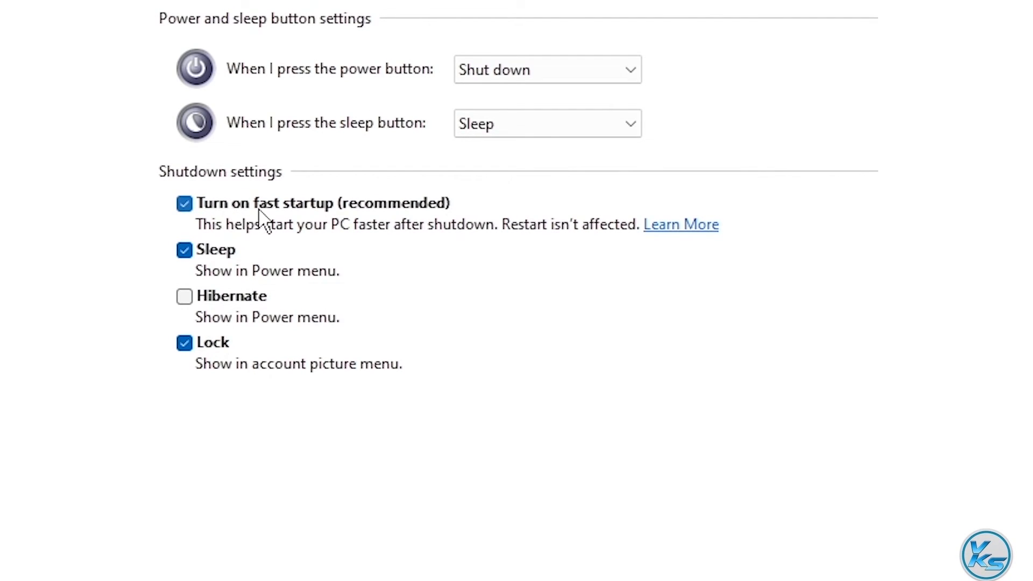
left_click(184, 203)
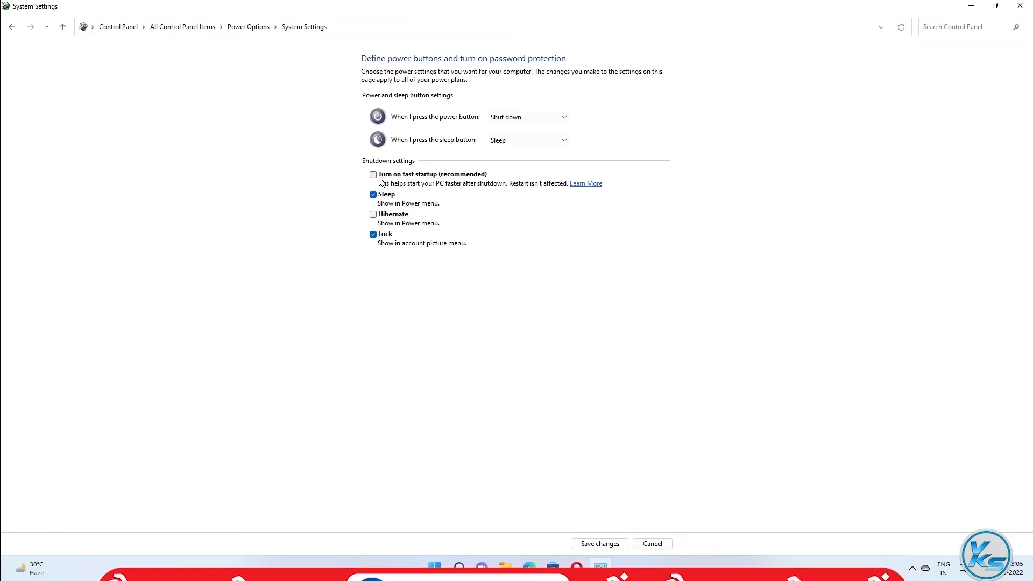
left_click(700, 499)
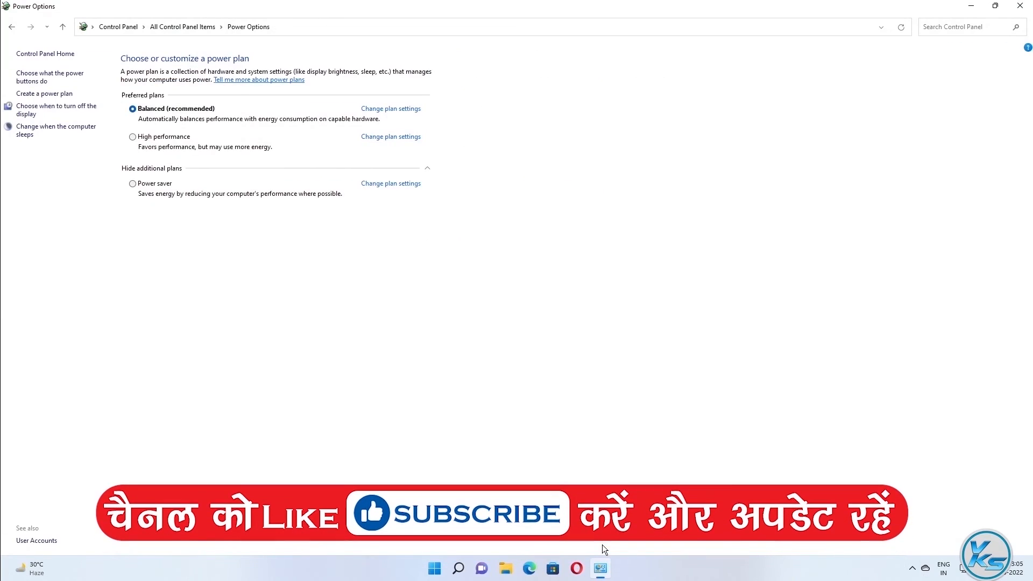
left_click(1020, 6)
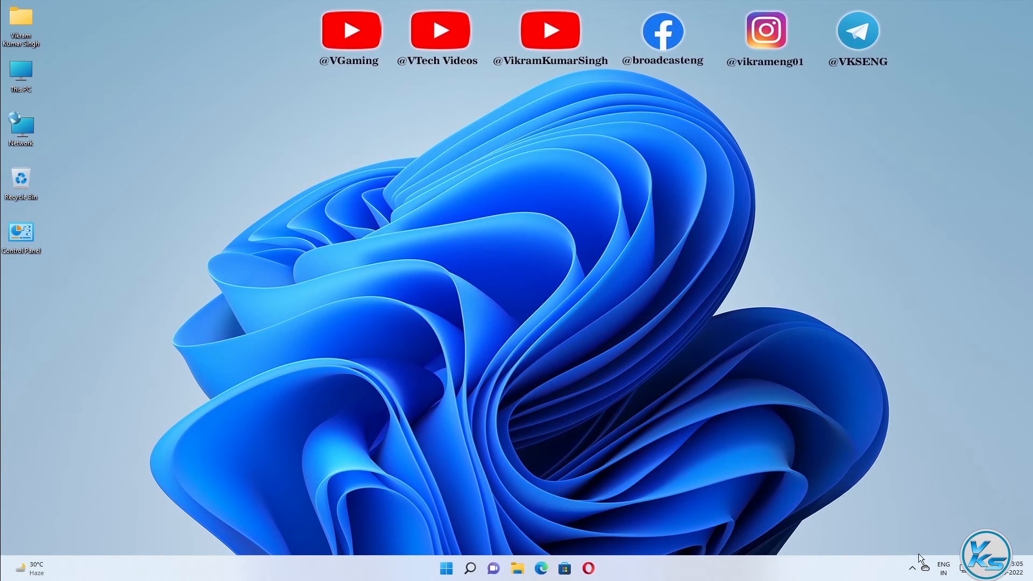
Step: Examine the hidden notification area icons and the options offered for Windows Security
left_click(913, 568)
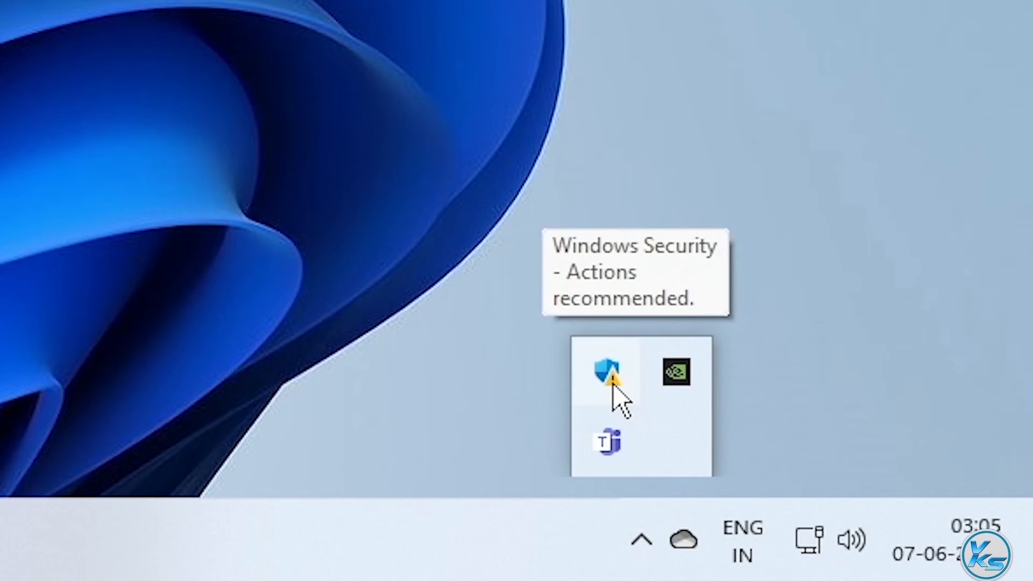
right_click(612, 377)
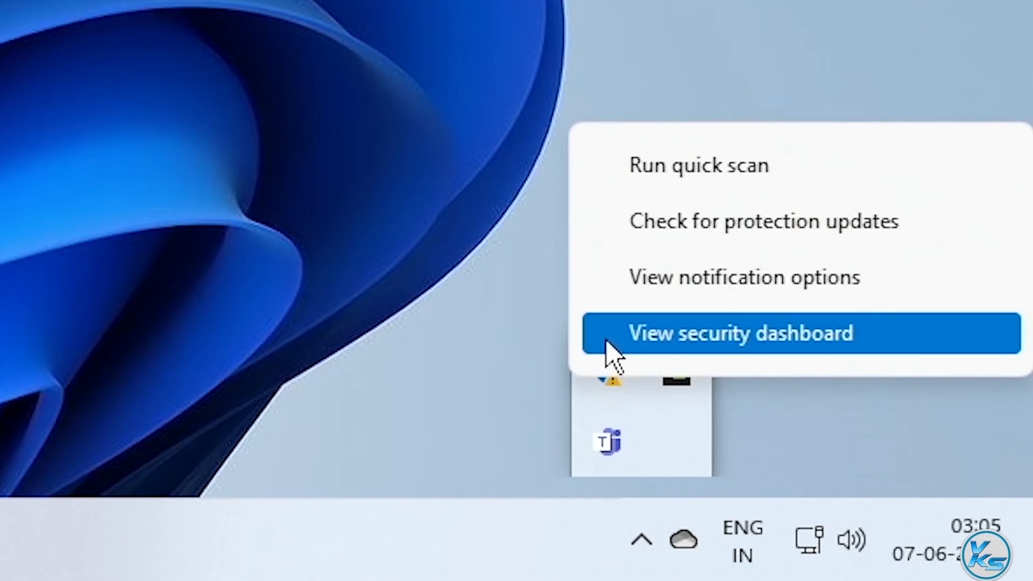
left_click(386, 378)
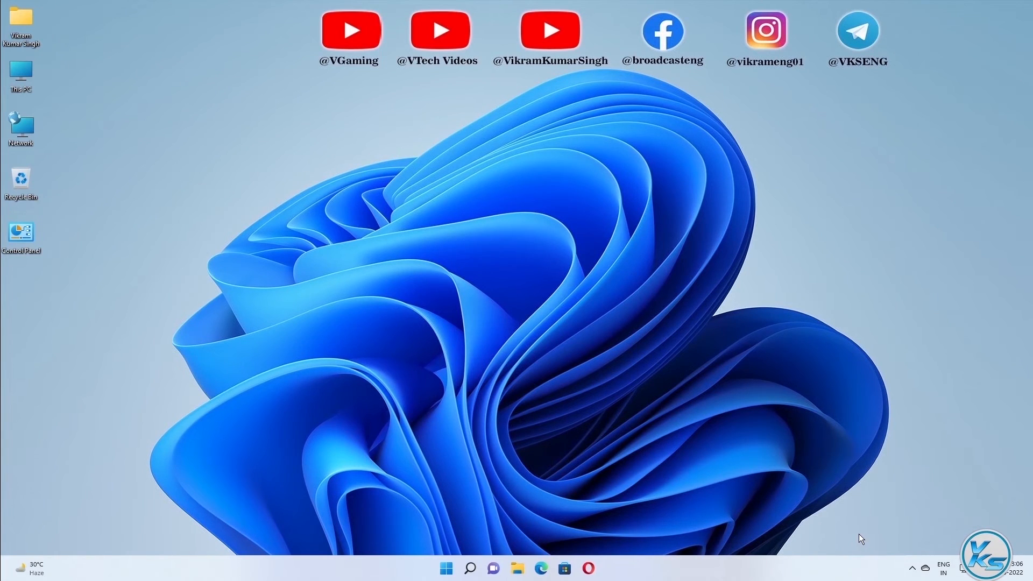
left_click(913, 569)
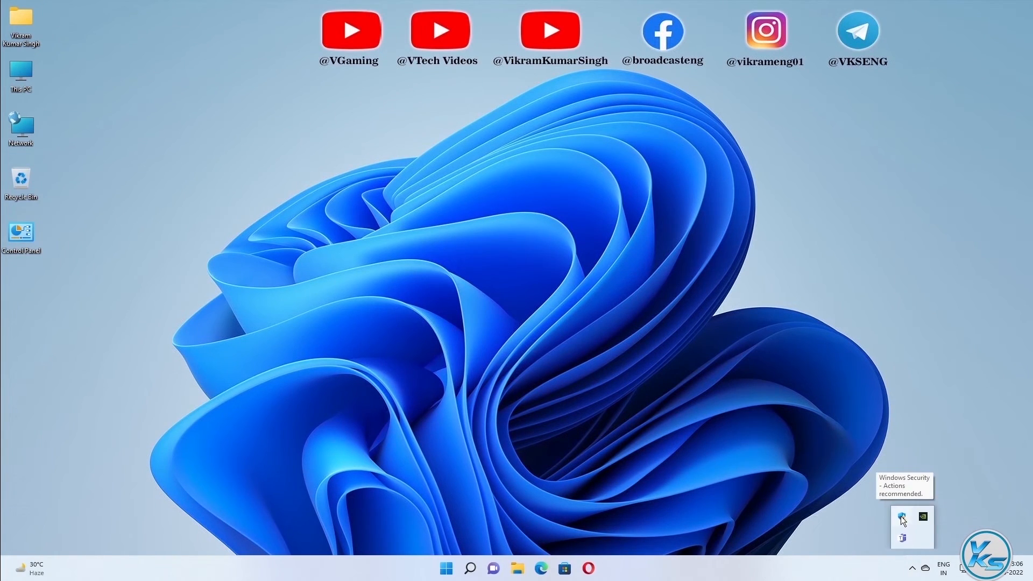
left_click(861, 521)
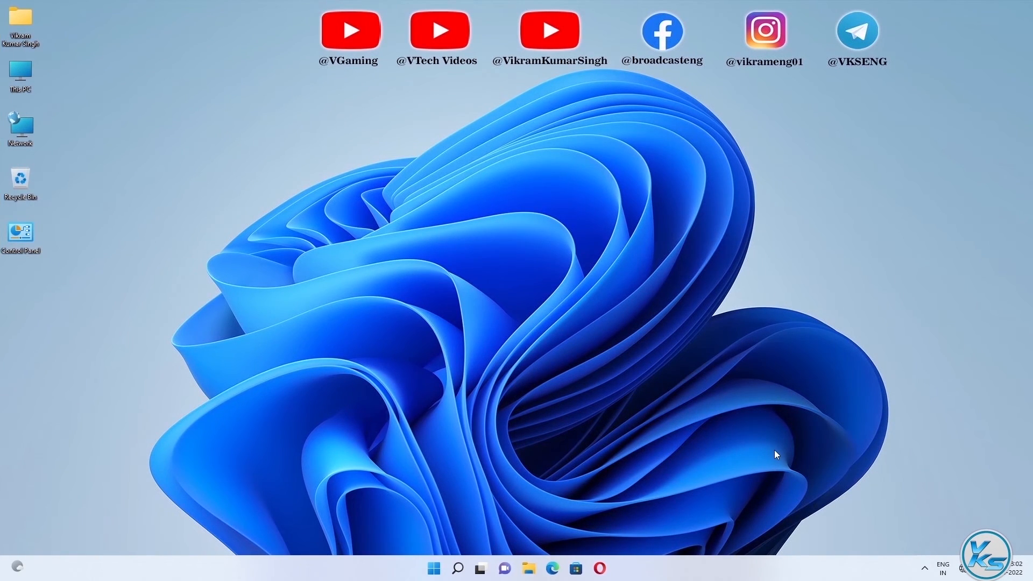
Step: Find msconfig through Windows search and open the list of services in System Configuration
left_click(458, 569)
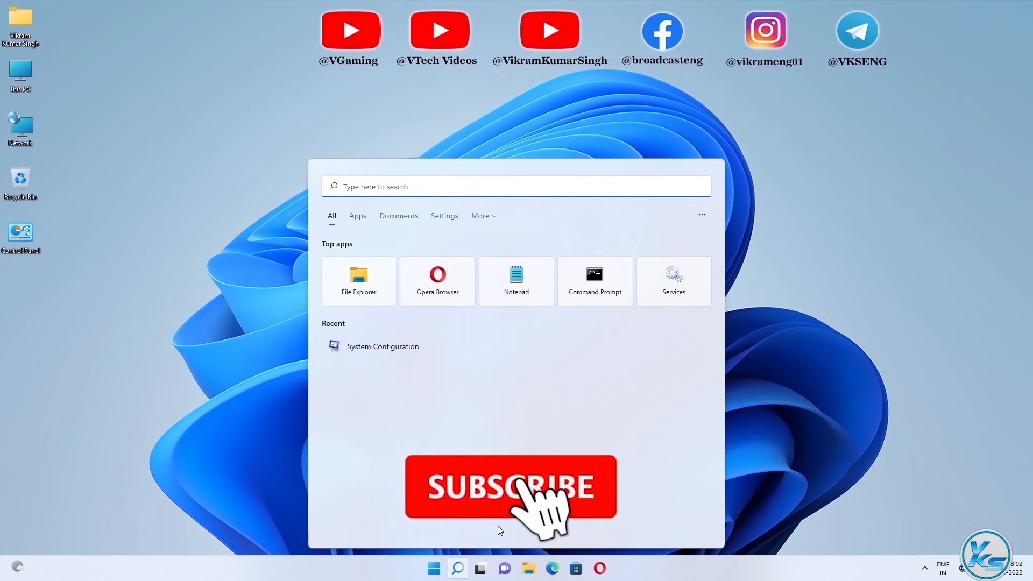
type("msconfig")
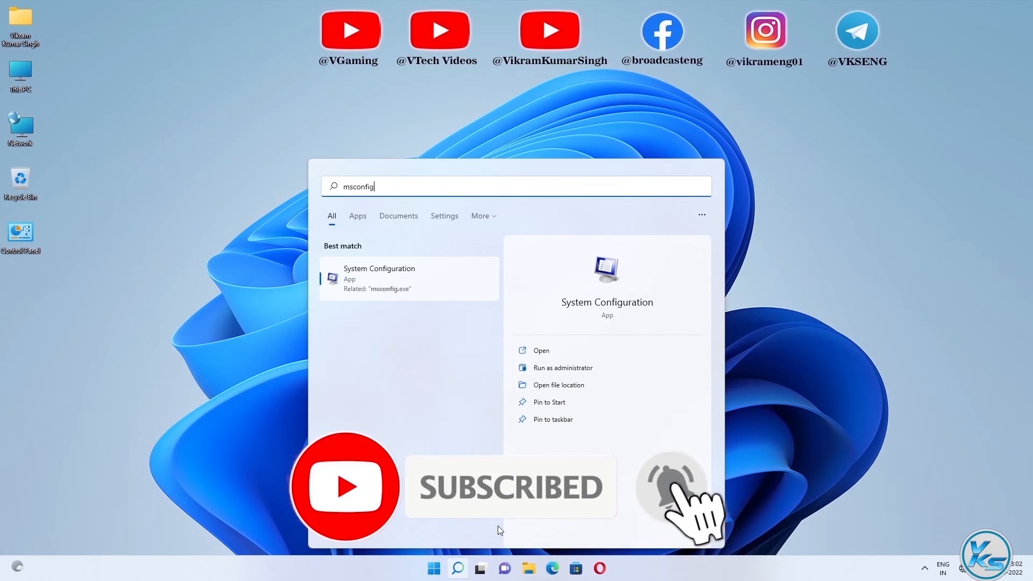
left_click(393, 273)
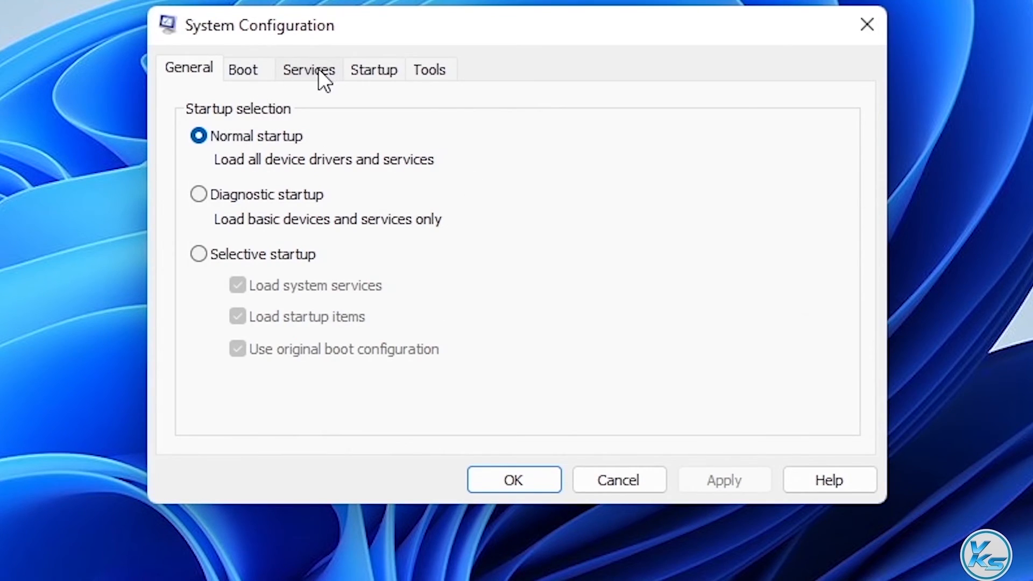
left_click(318, 75)
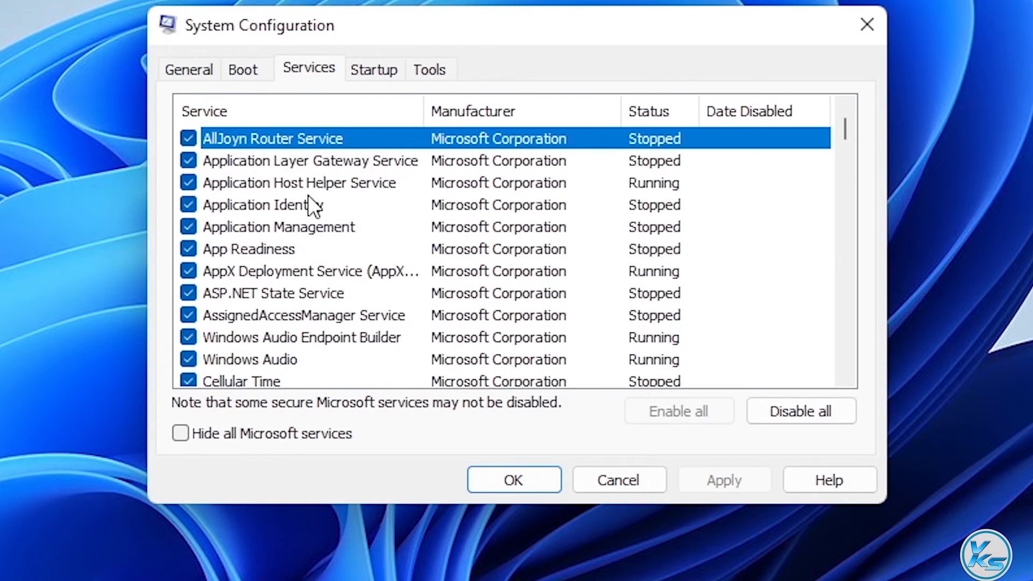
Step: Uncheck AppX Deployment Service, enable all services again, apply the configuration and restart the computer
left_click(187, 272)
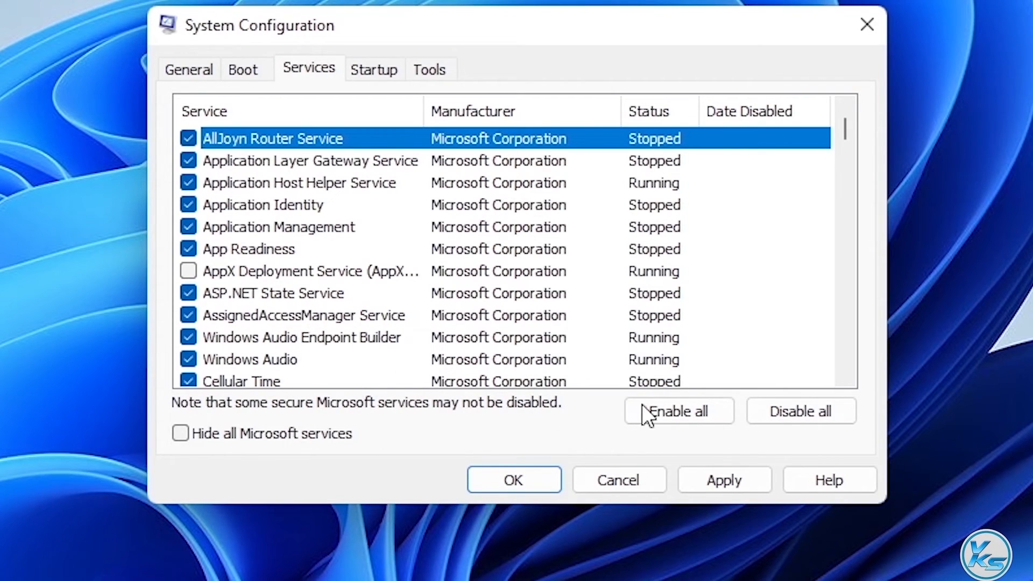
left_click(673, 411)
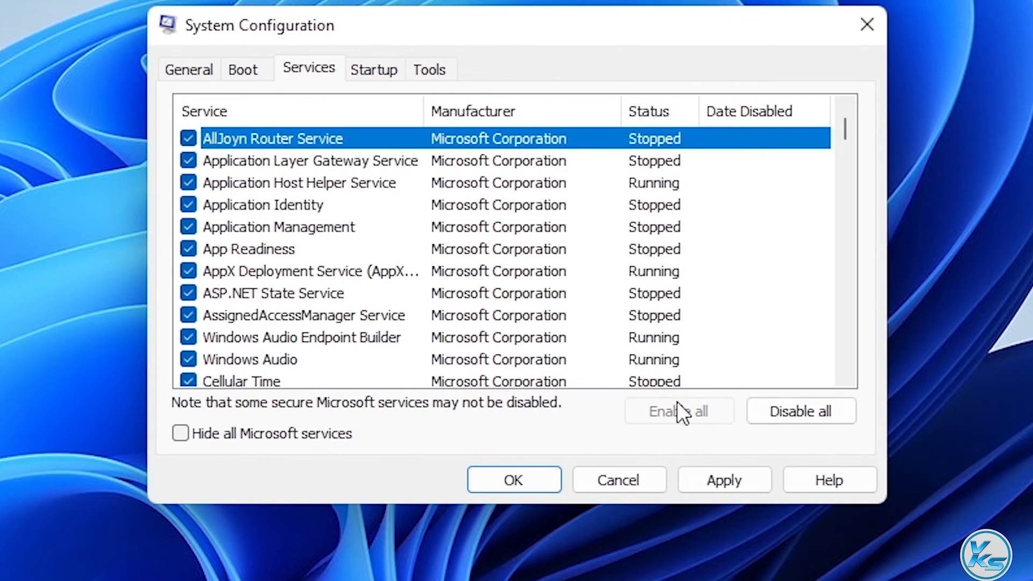
left_click(719, 483)
left_click(514, 484)
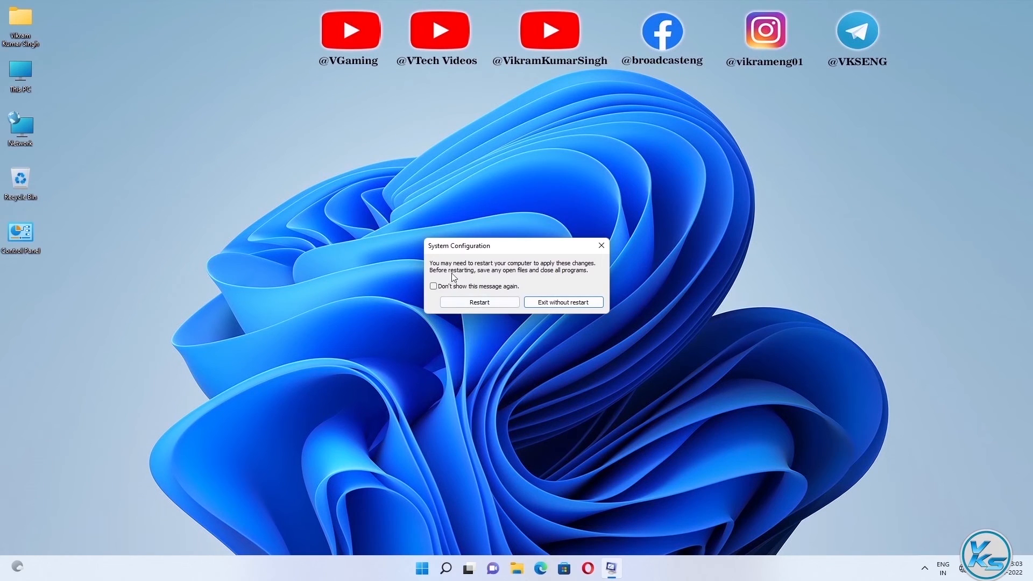
left_click(489, 305)
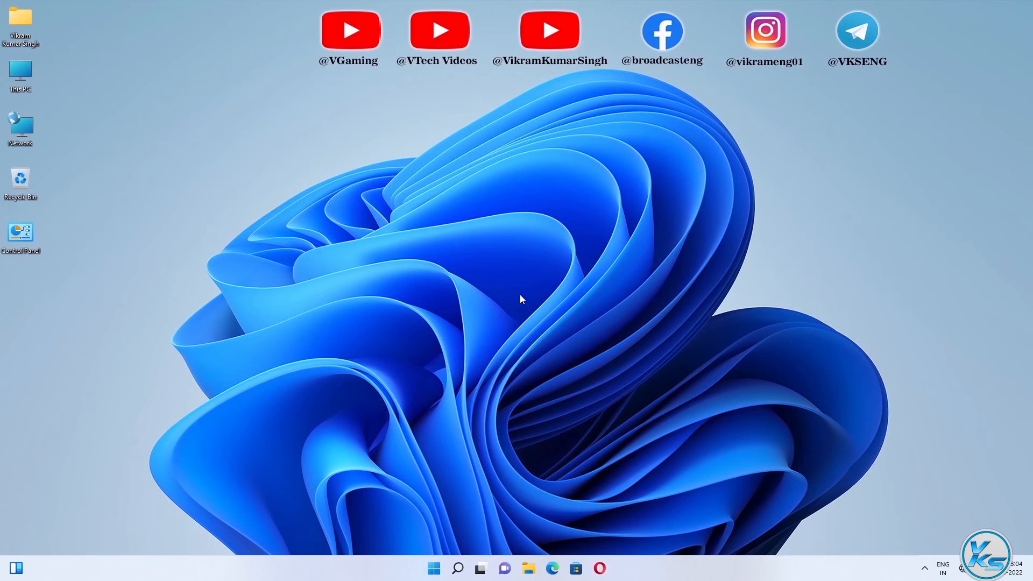
Step: Examine the available Wi-Fi networks in the quick settings list
left_click(963, 571)
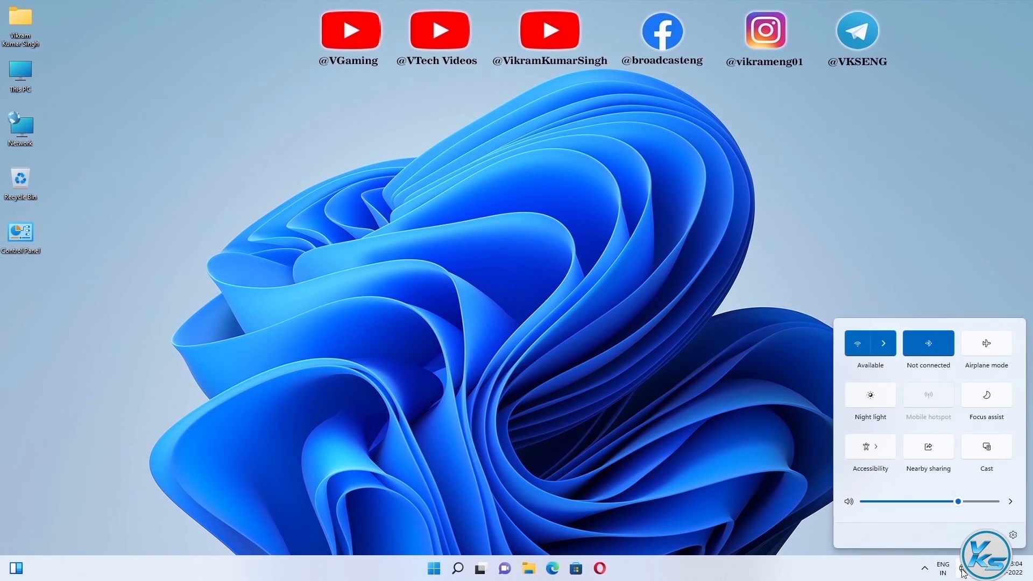
left_click(884, 345)
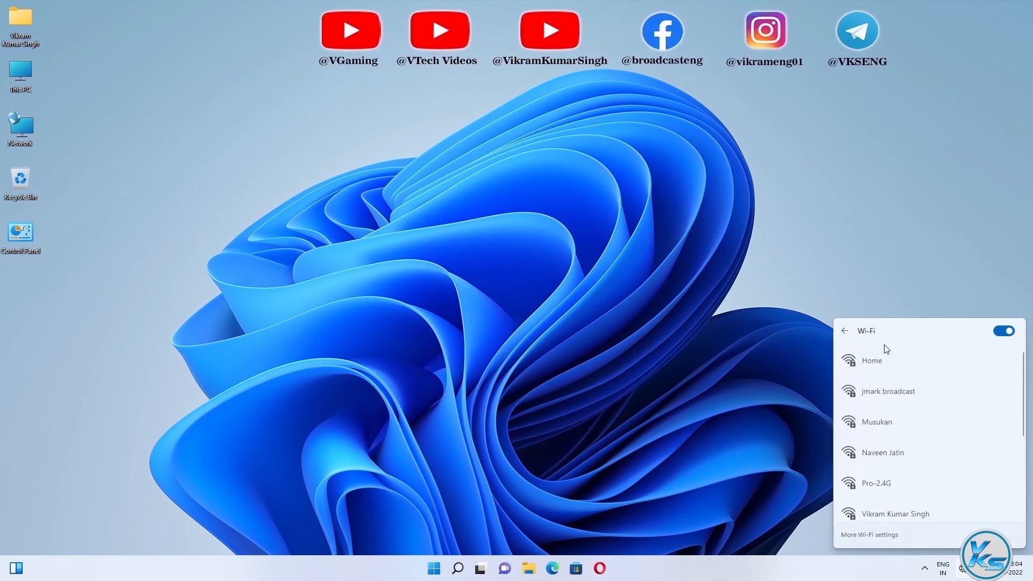
scroll(889, 431, "down", 3)
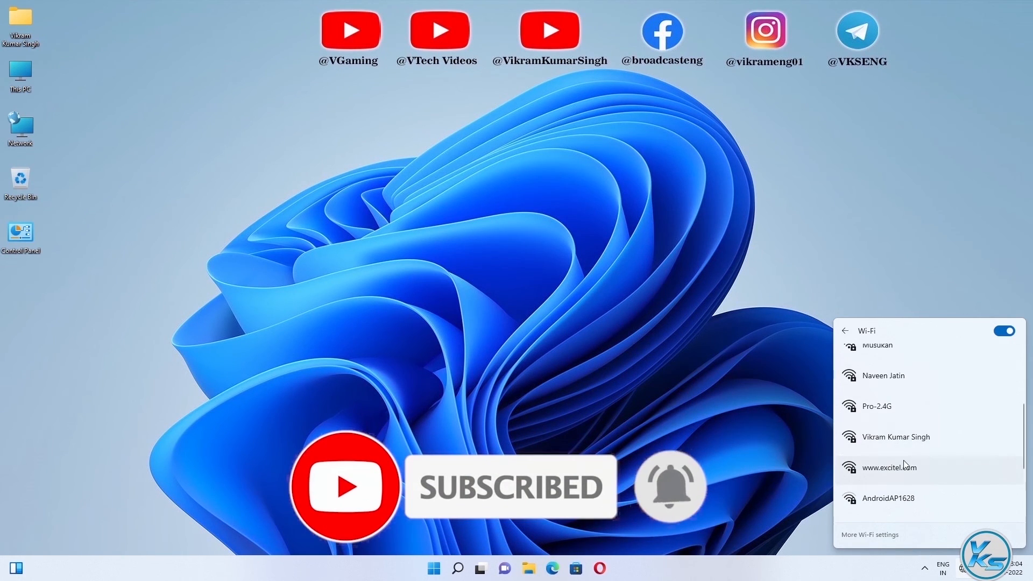
Step: Open the Wi-Fi page of the Network & internet settings and show the available networks
right_click(440, 566)
left_click(425, 459)
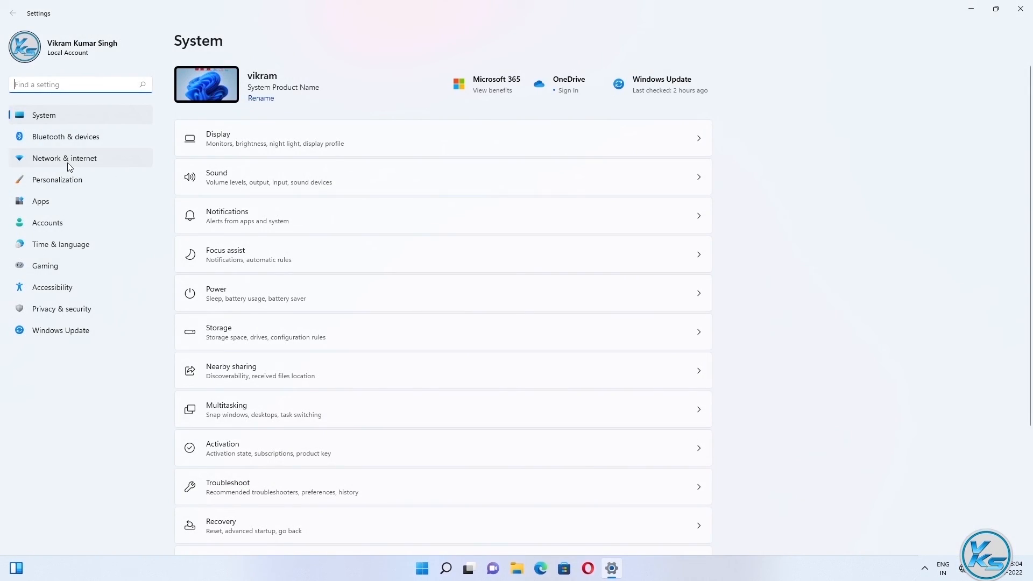
left_click(75, 163)
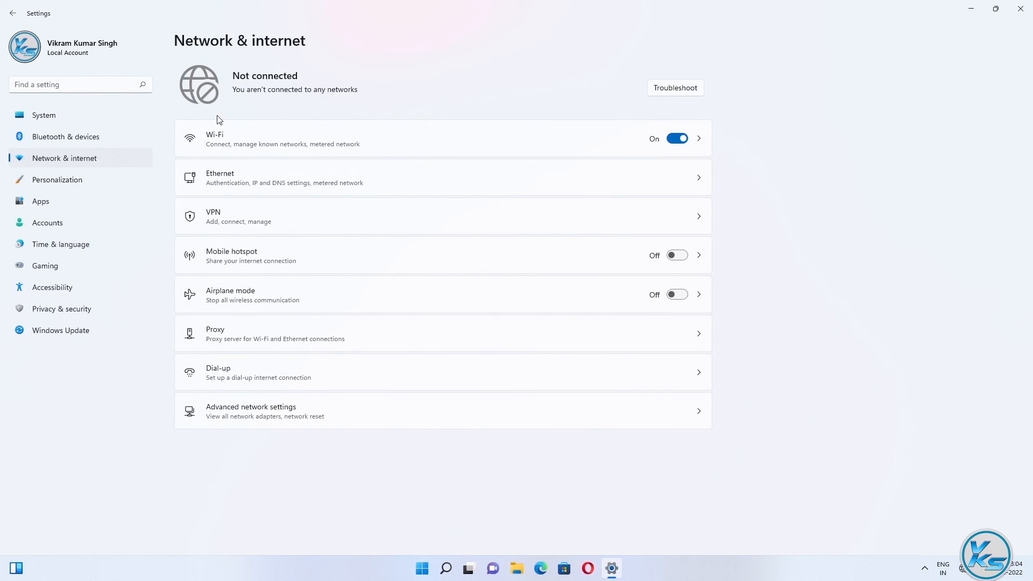
left_click(251, 140)
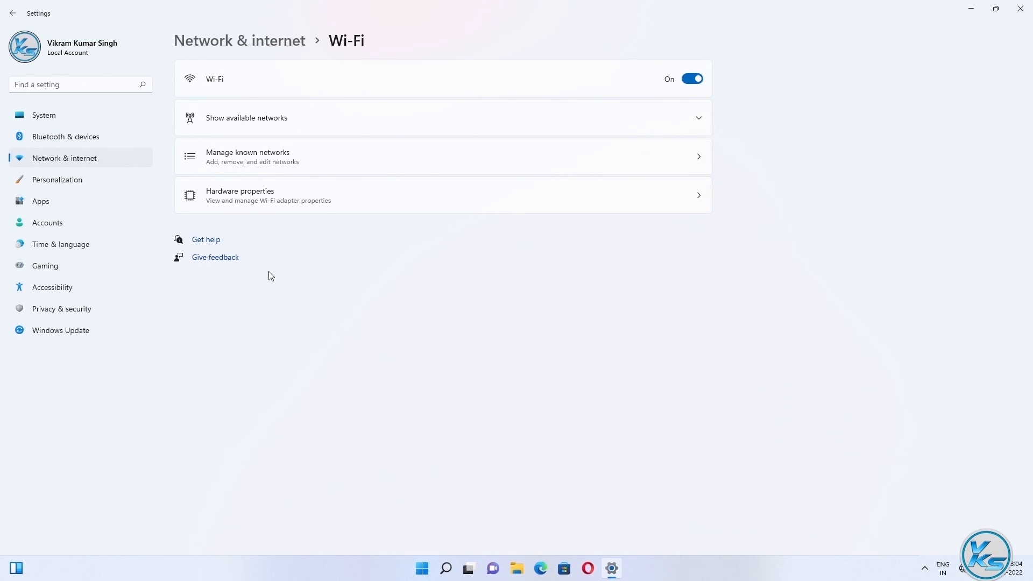
left_click(253, 122)
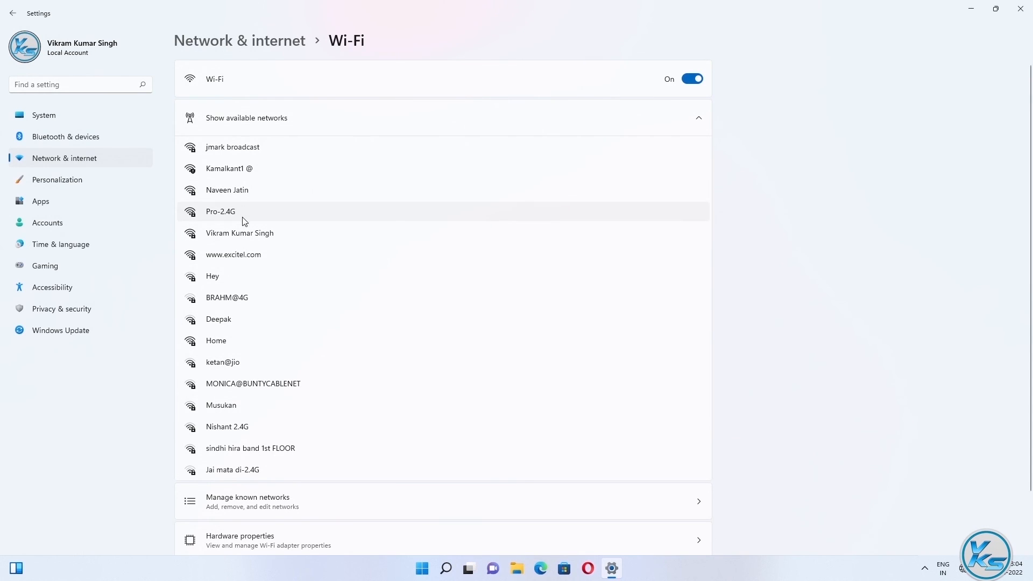
Step: Connect to the secured personal Wi-Fi network by entering its network security key, and close Settings
left_click(262, 238)
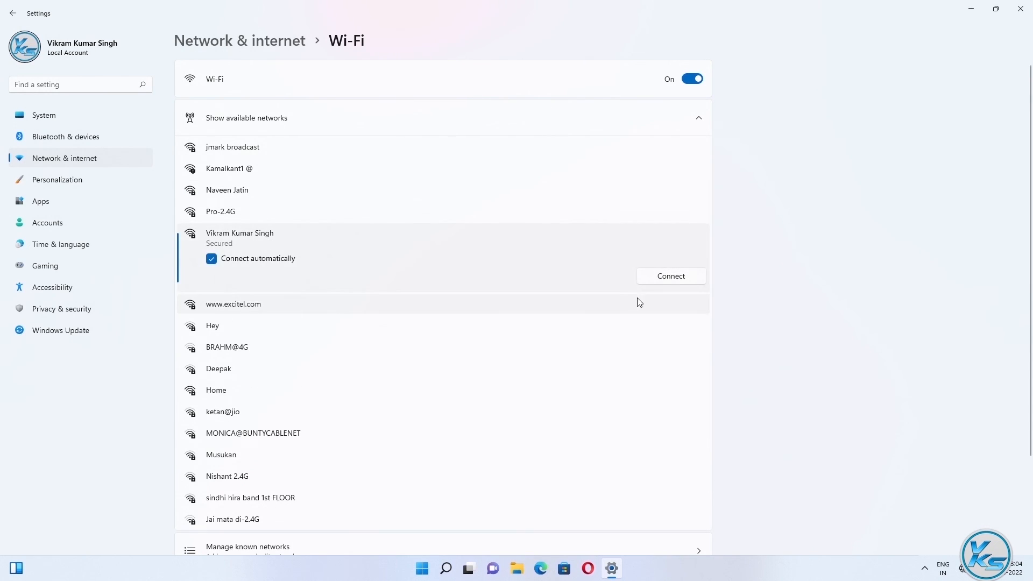
left_click(660, 279)
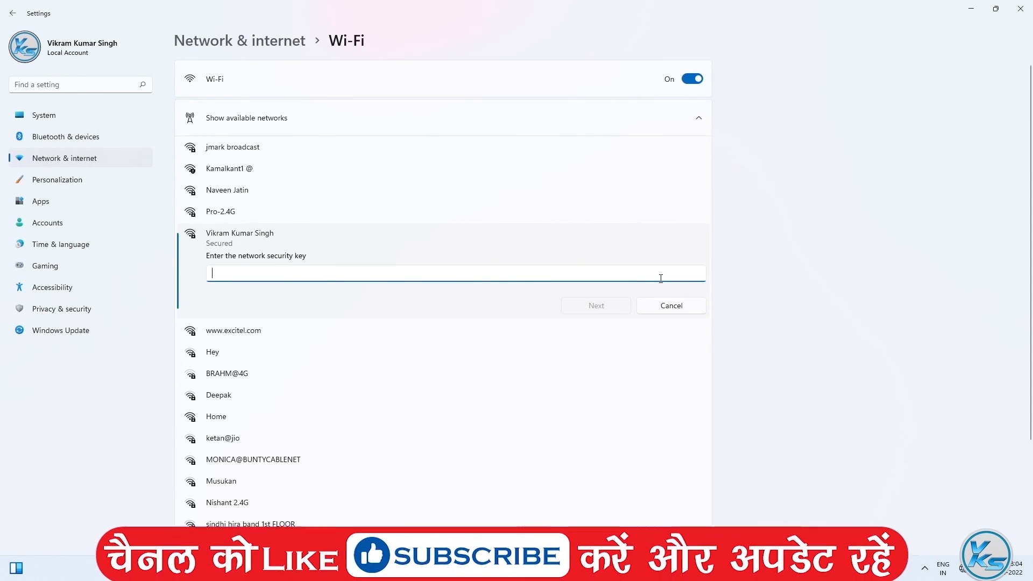
type("•")
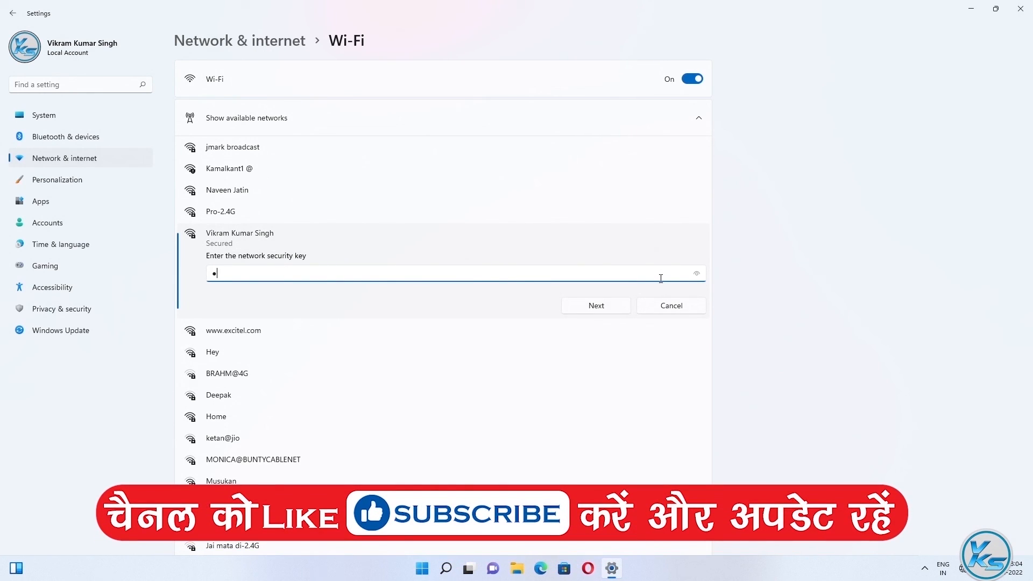
type("•••••••••")
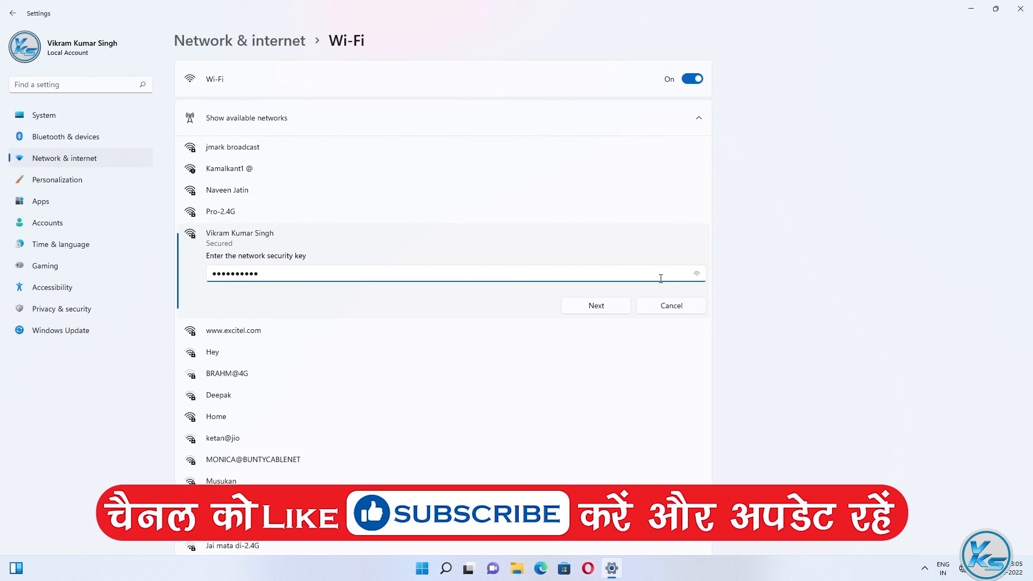
left_click(619, 307)
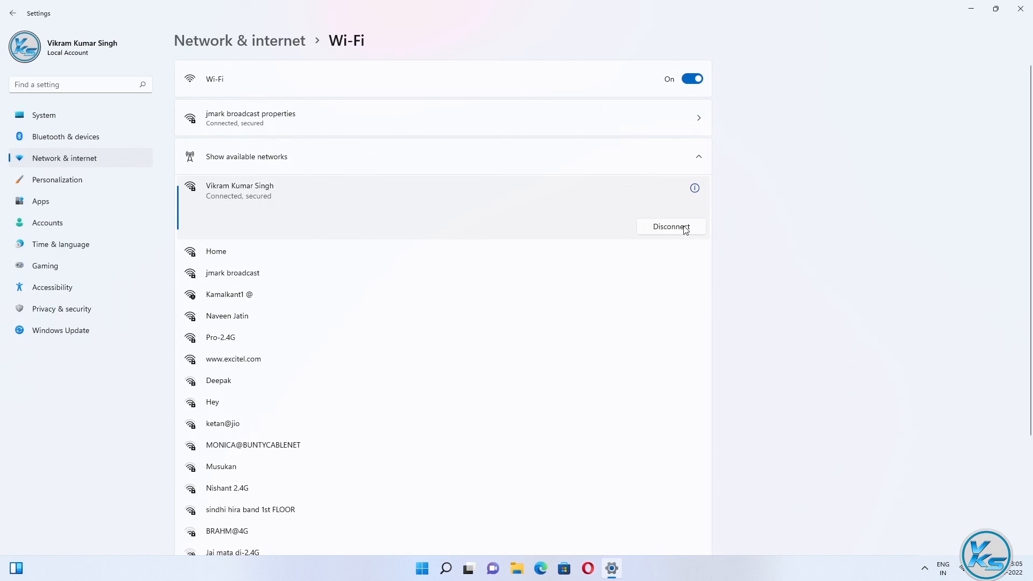
left_click(1020, 10)
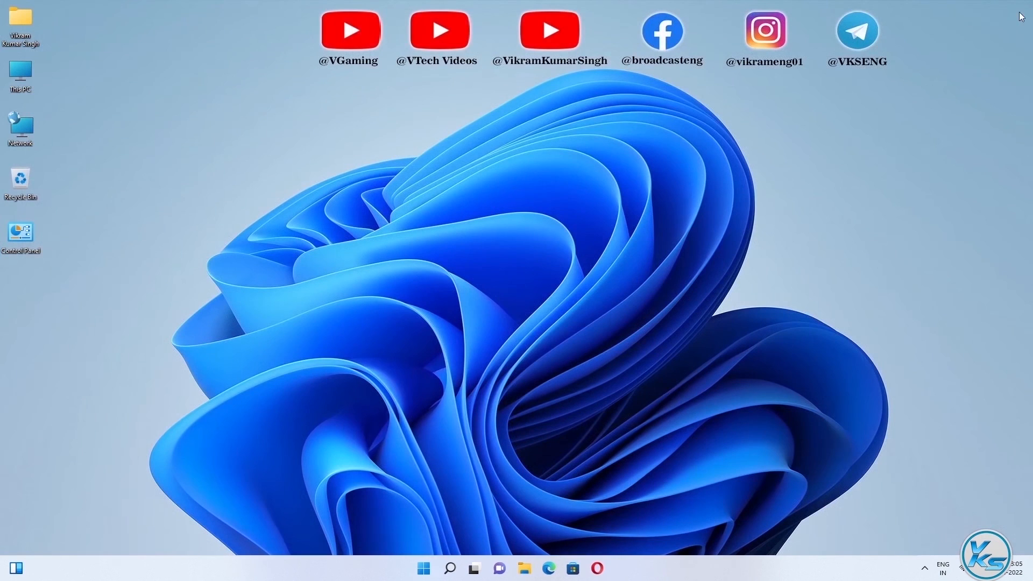
Step: Check the connection status of the personal Wi-Fi network in quick settings and close the list
left_click(962, 574)
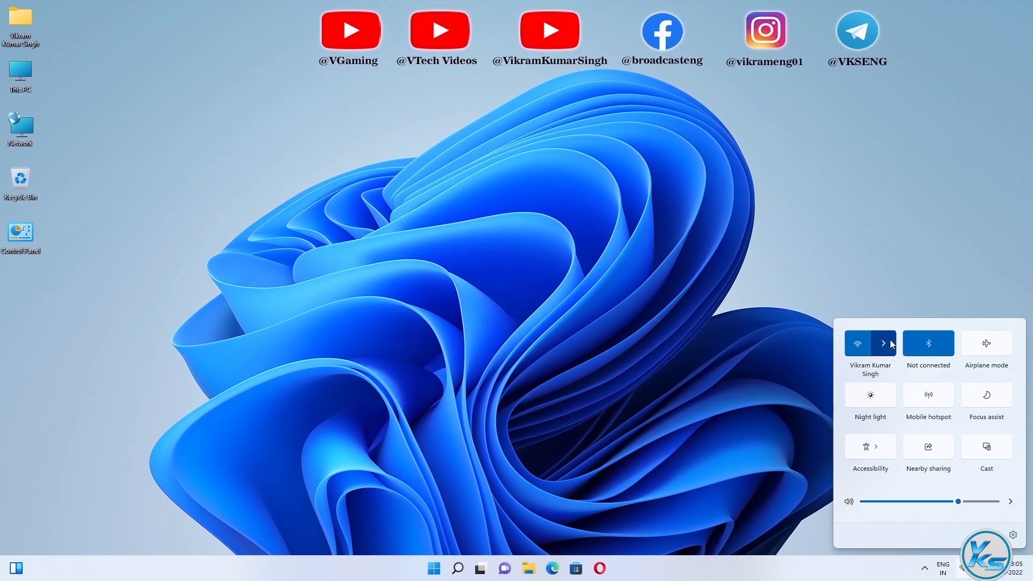
left_click(884, 344)
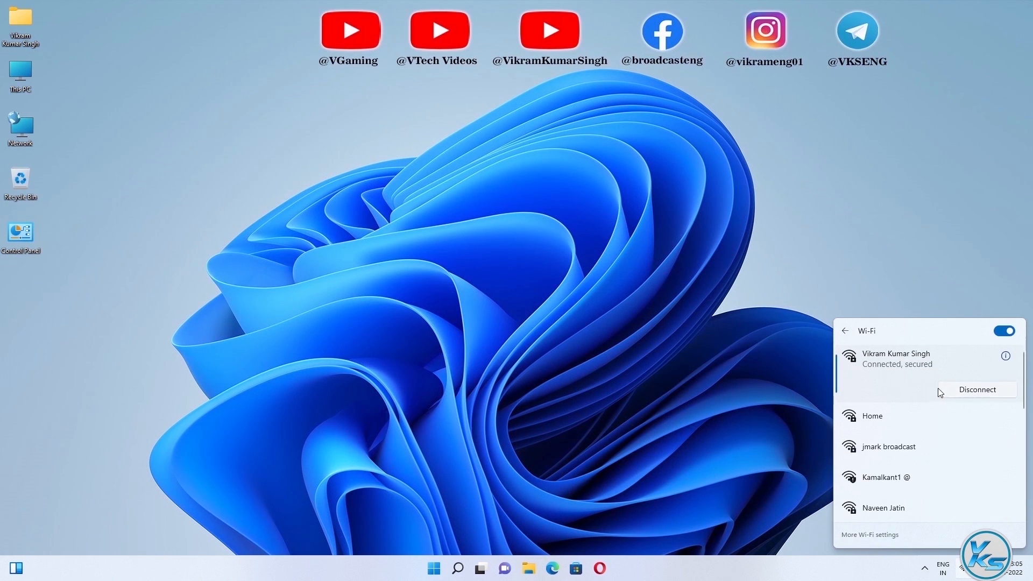
left_click(651, 401)
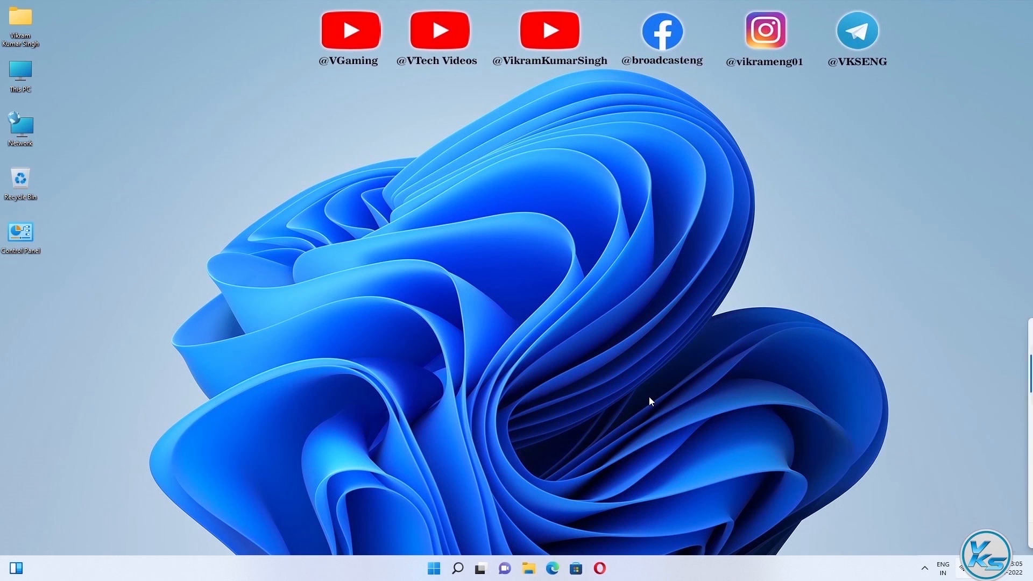